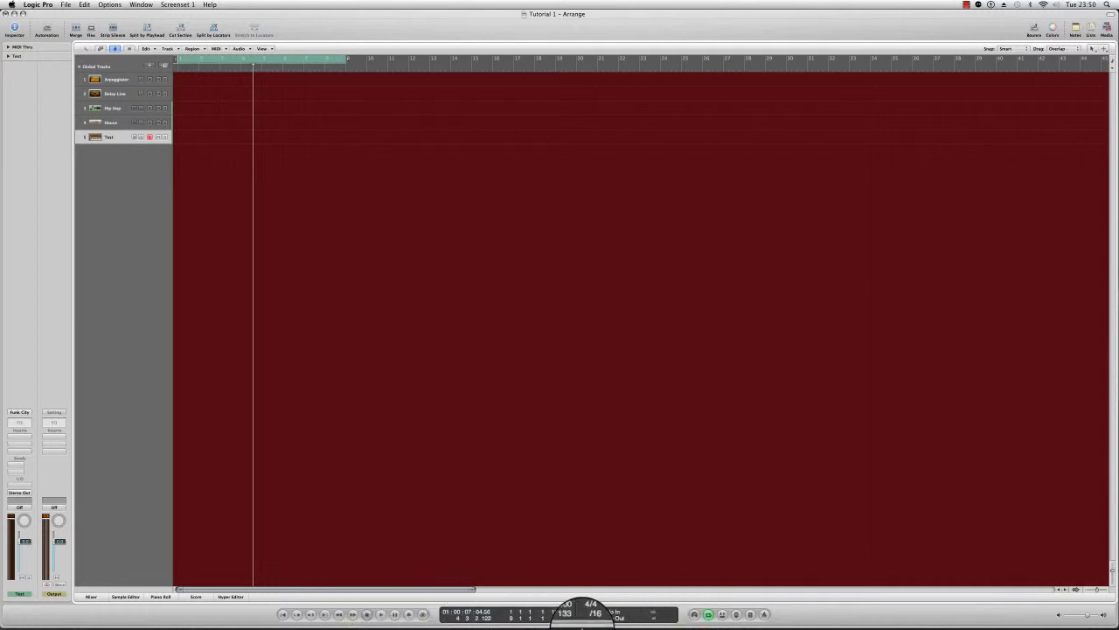
# Return the playhead to the project start, play a few bars and stop playback
pyautogui.moveTo(456, 623)
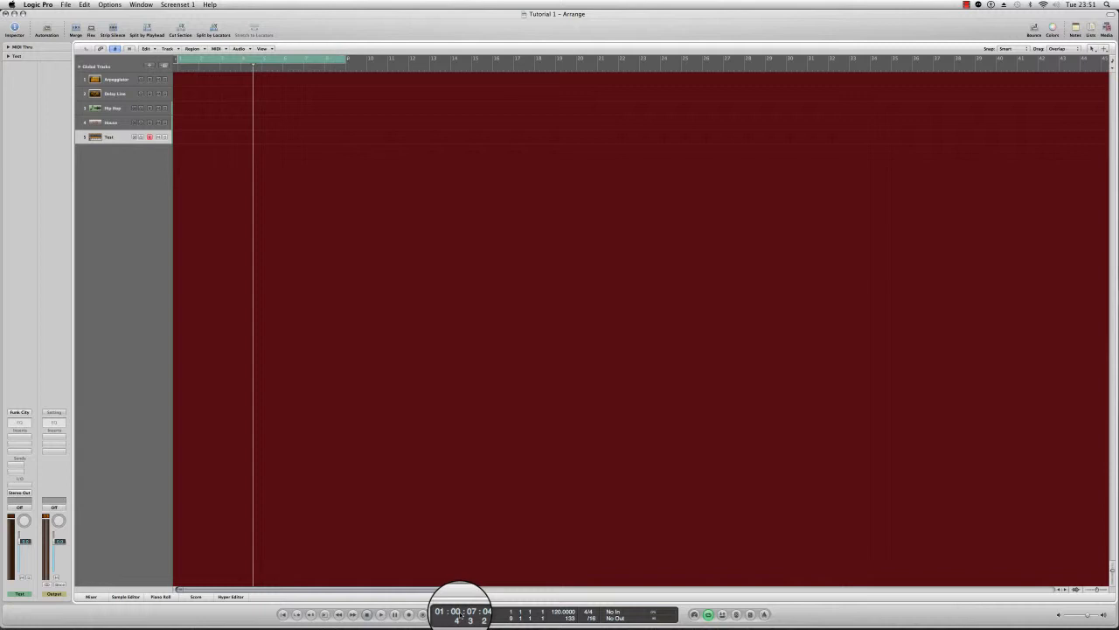
pyautogui.press('Return')
pyautogui.press('space')
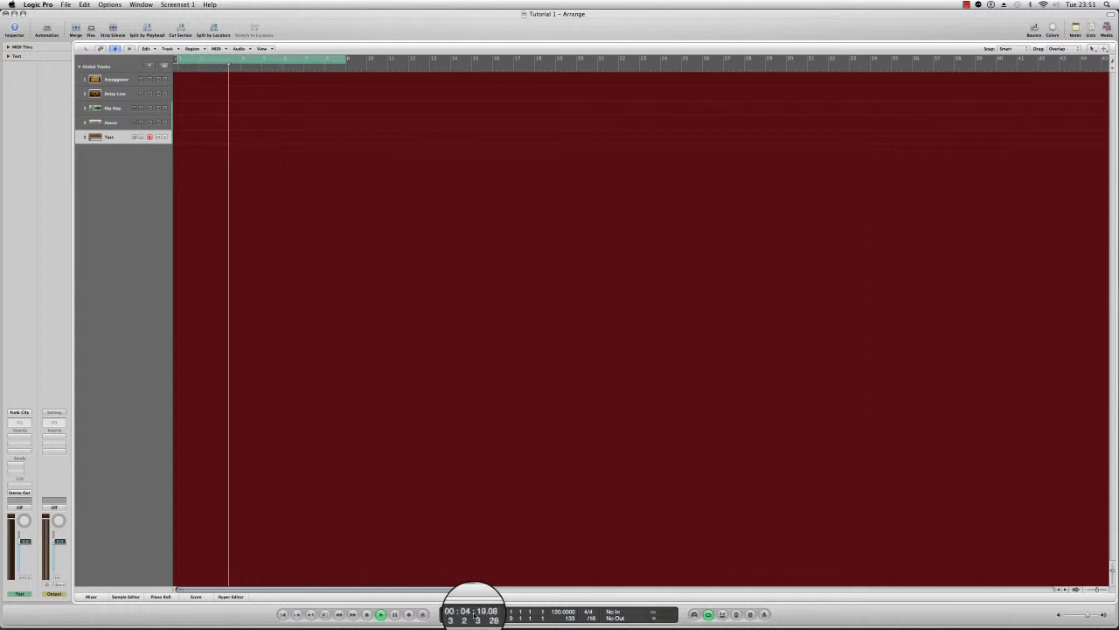
pyautogui.press('space')
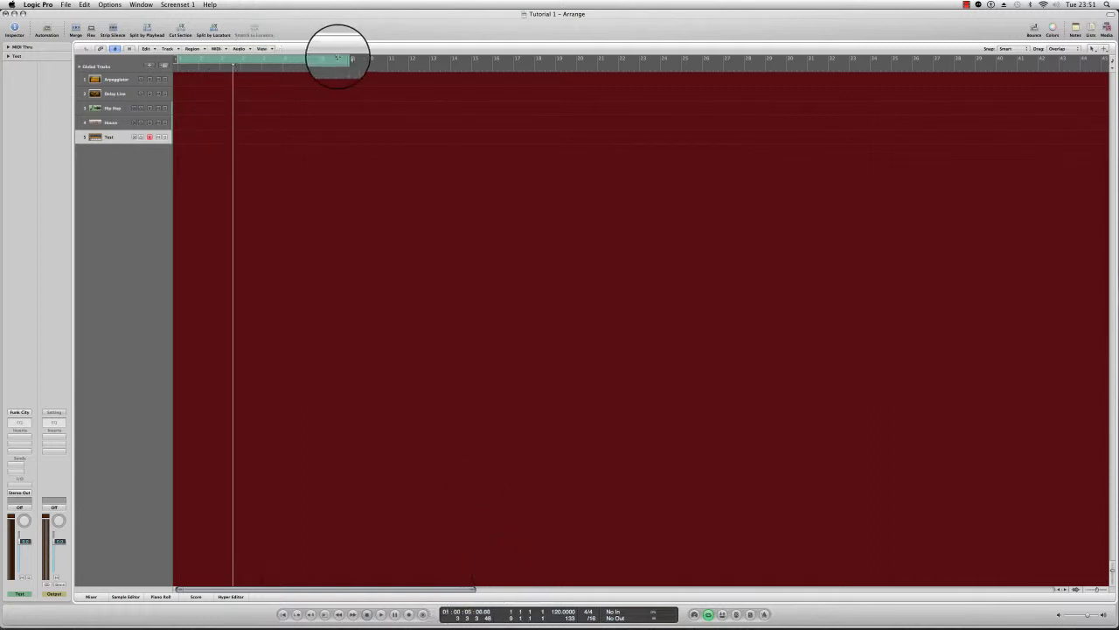
# Switch cycle mode off and back on twice using the cycle region
pyautogui.click(296, 59)
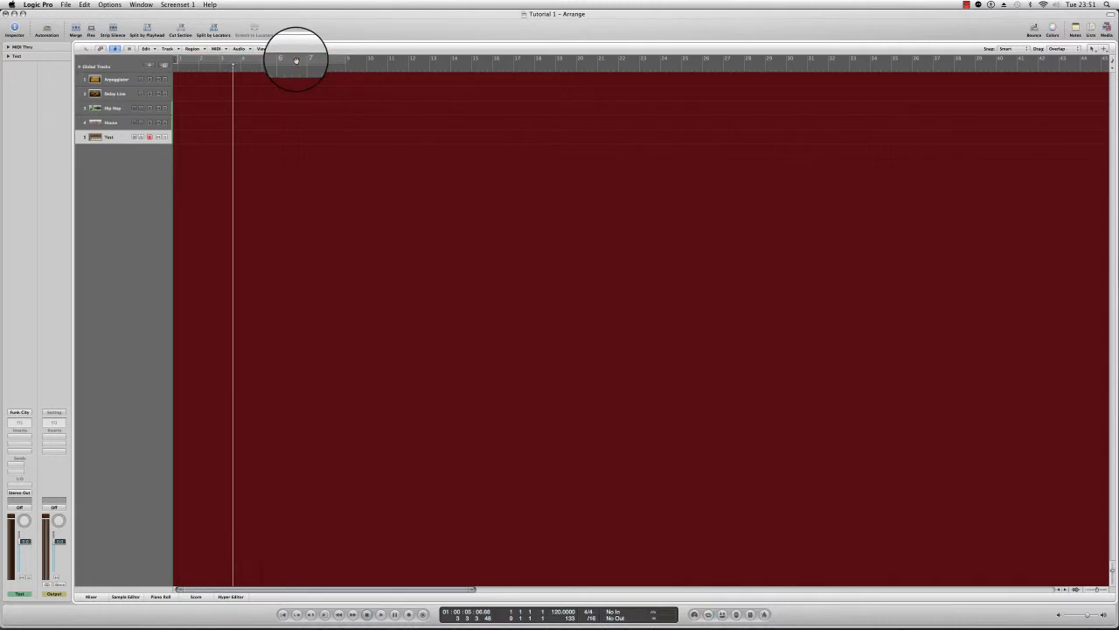
pyautogui.click(295, 59)
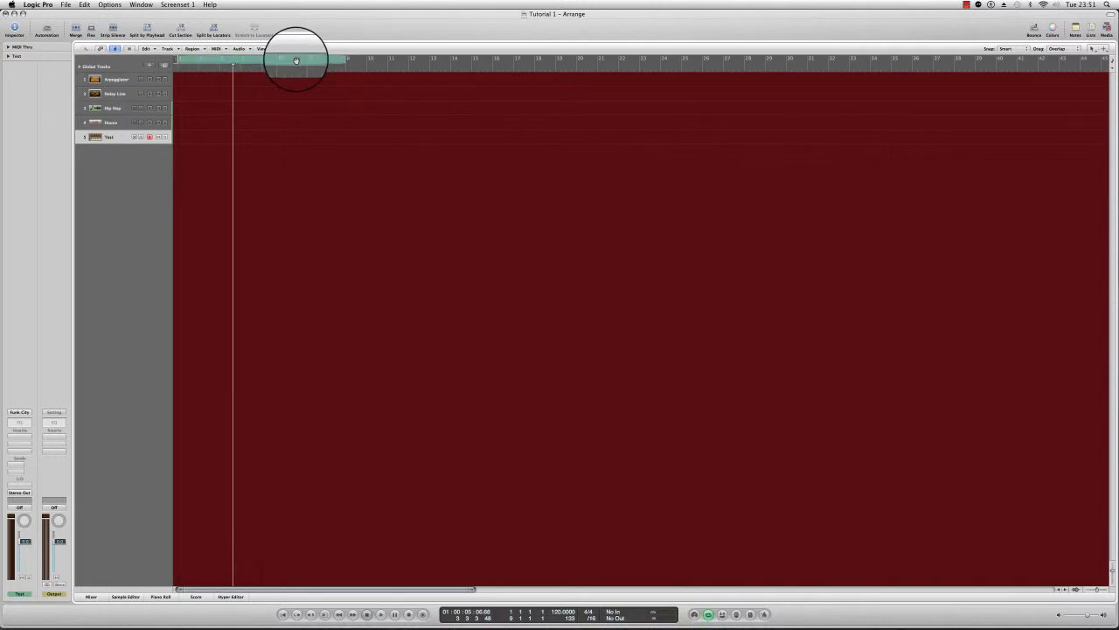
pyautogui.click(295, 60)
pyautogui.click(295, 59)
# Resize the cycle region to run from bar 3 to beat 4 of bar 12, and move it back to start at bar 1
pyautogui.moveTo(348, 59); pyautogui.dragTo(425, 60)
pyautogui.moveTo(179, 60); pyautogui.dragTo(218, 60)
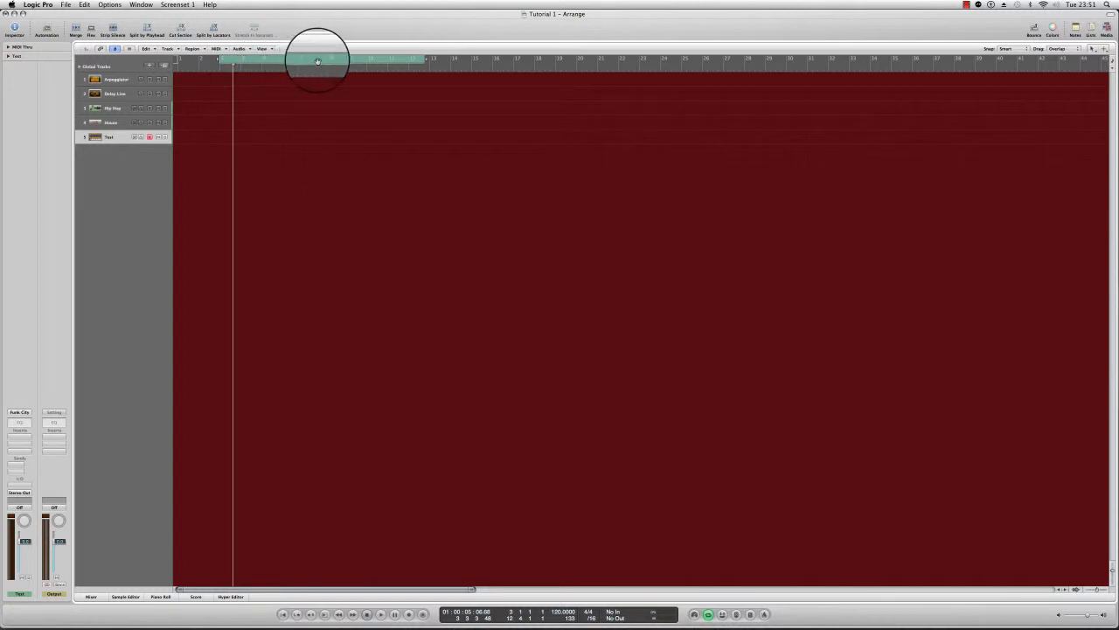
pyautogui.moveTo(320, 60); pyautogui.dragTo(275, 69)
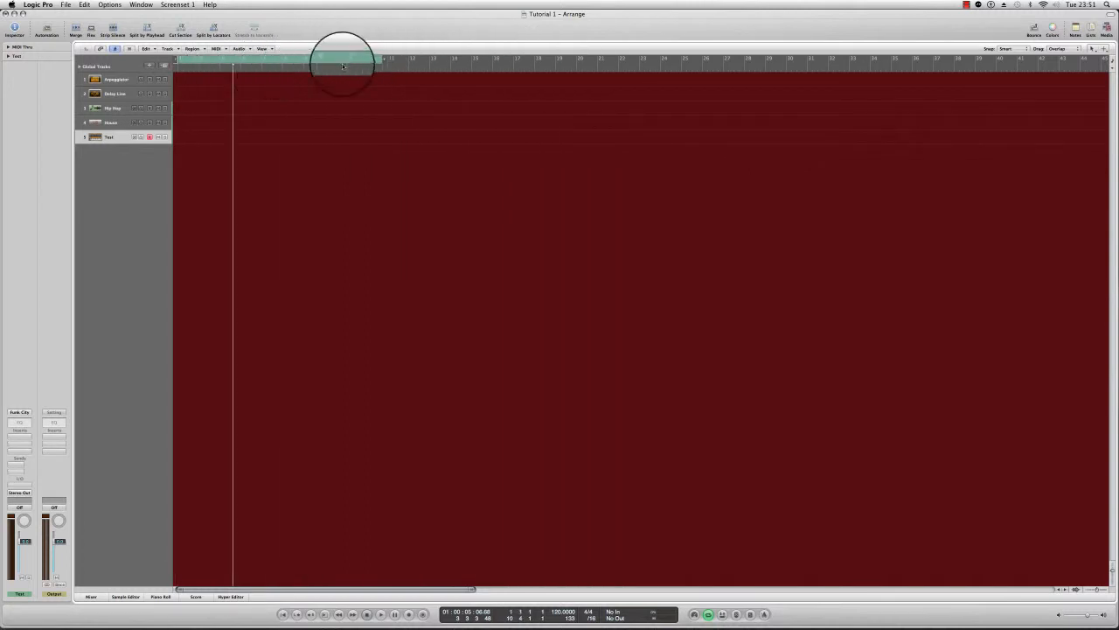
# Shorten the cycle region to span bars 1 to 2 and play the loop
pyautogui.moveTo(381, 59); pyautogui.dragTo(200, 63)
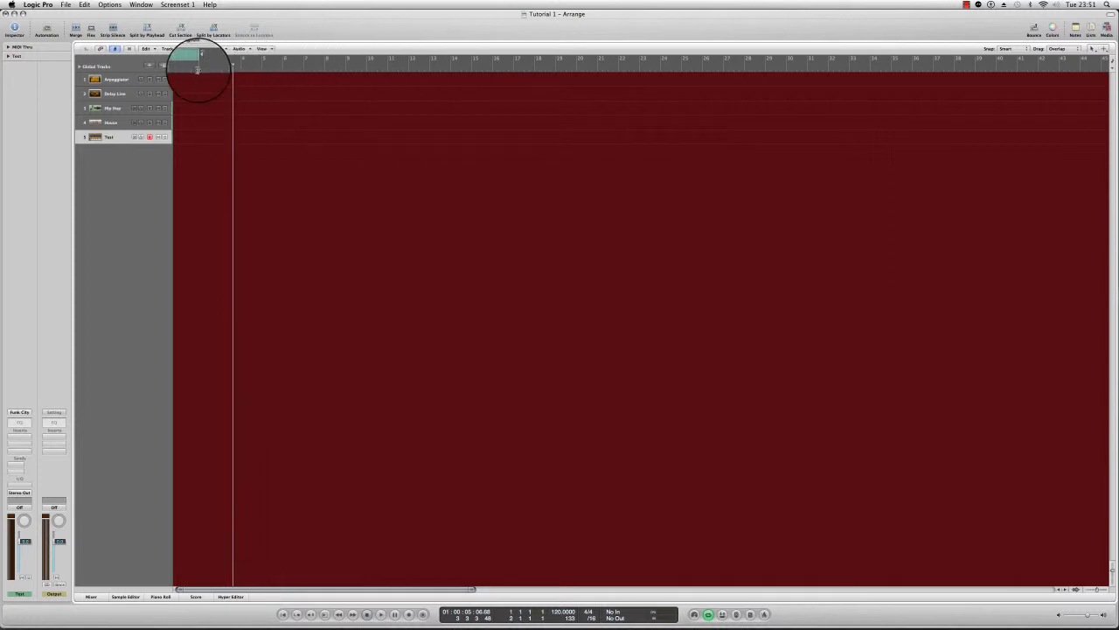
pyautogui.press('space')
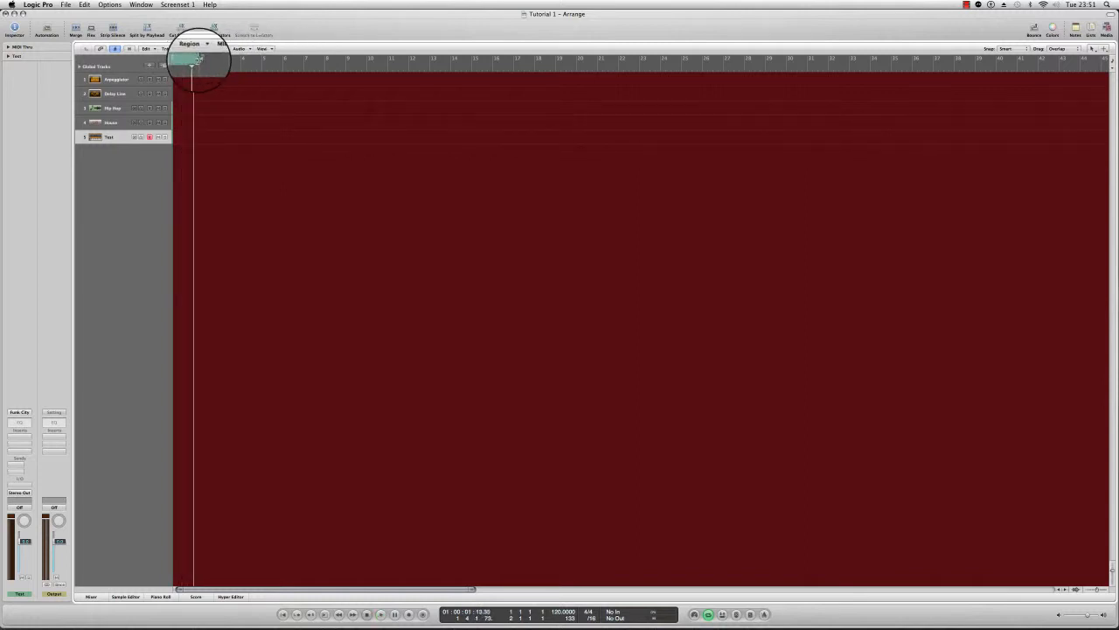
# Create a skip cycle region between bars 14 and 12, and play through it from bar 11
pyautogui.moveTo(200, 59)
pyautogui.mouseDown()
pyautogui.moveTo(343, 73)
pyautogui.moveTo(172, 67)
pyautogui.moveTo(180, 58)
pyautogui.mouseUp()
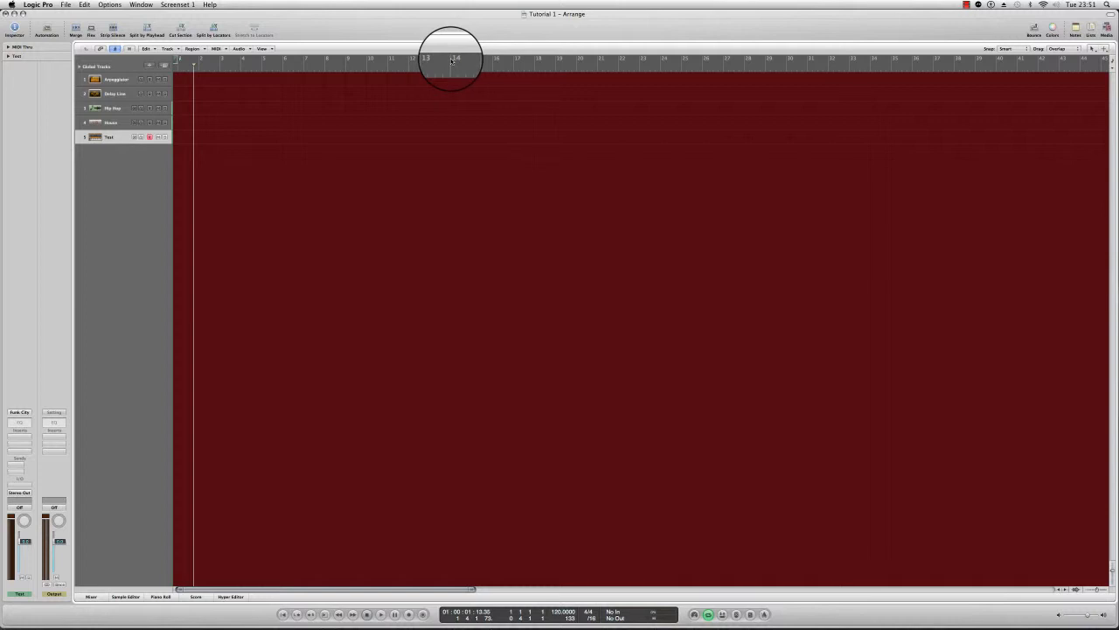
pyautogui.moveTo(453, 59); pyautogui.dragTo(392, 72)
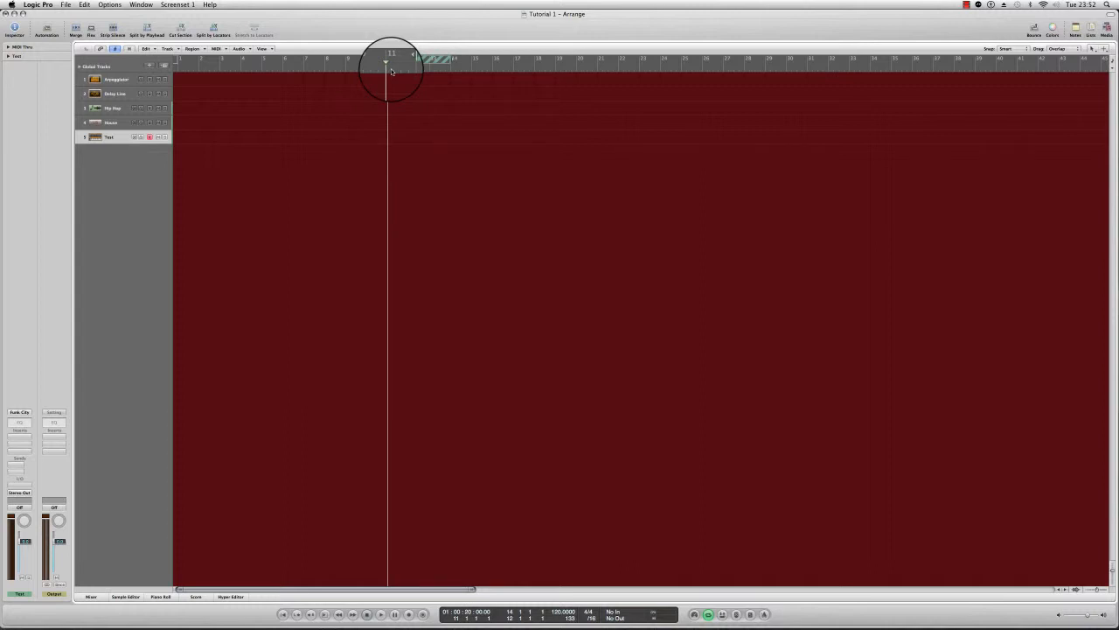
pyautogui.press('space')
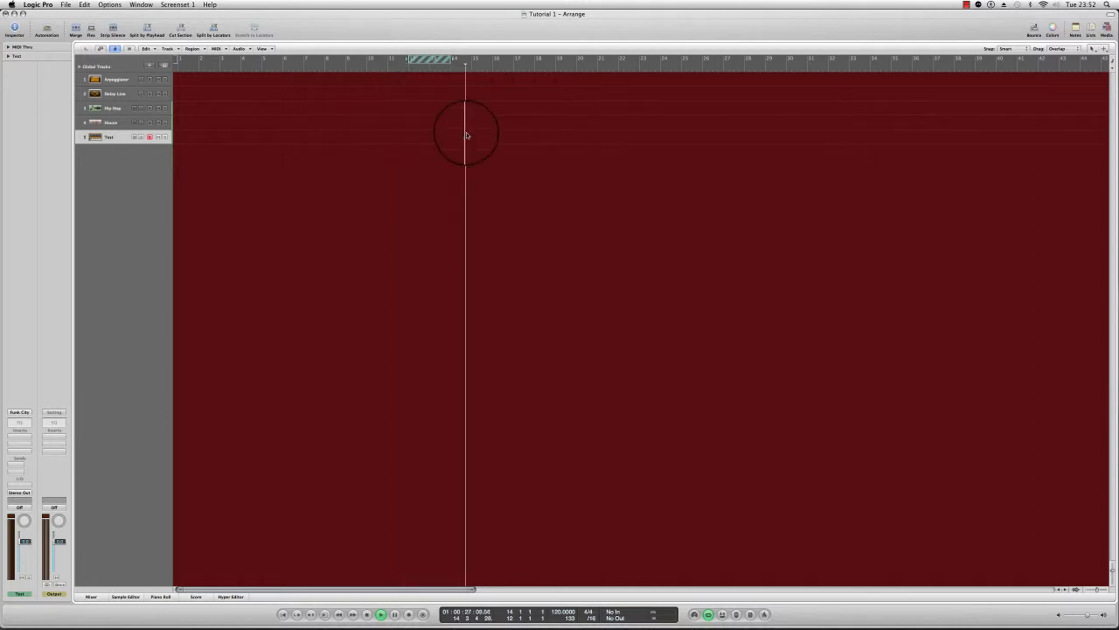
pyautogui.press('space')
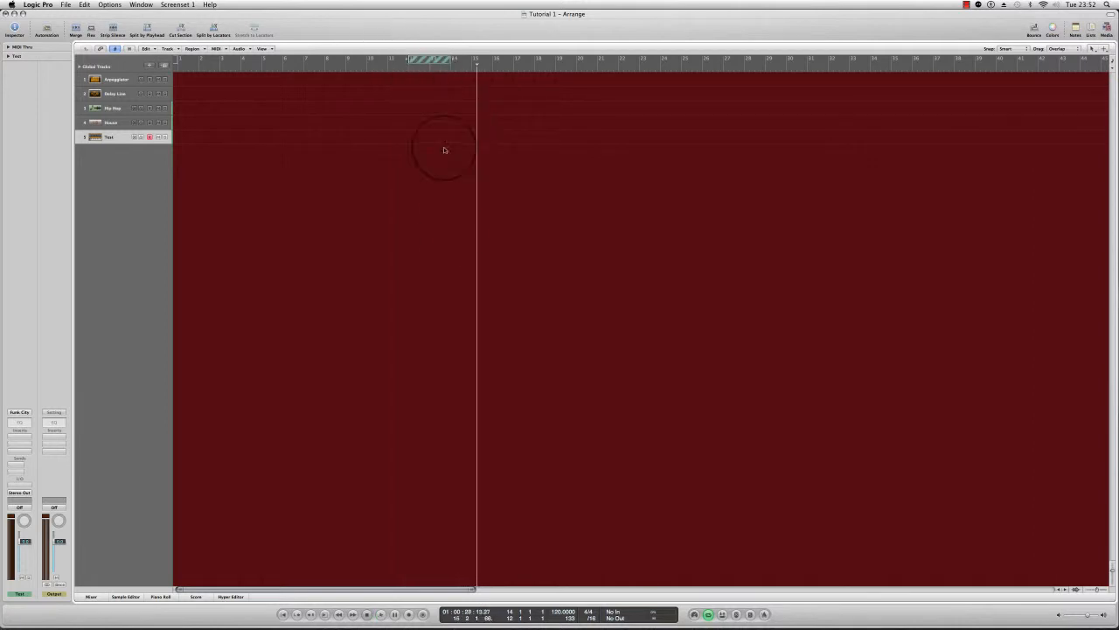
# Replace the skip cycle with a normal cycle region starting at bar 7, and extend both ends to span bars 5 to 11
pyautogui.click(709, 615)
pyautogui.click(709, 614)
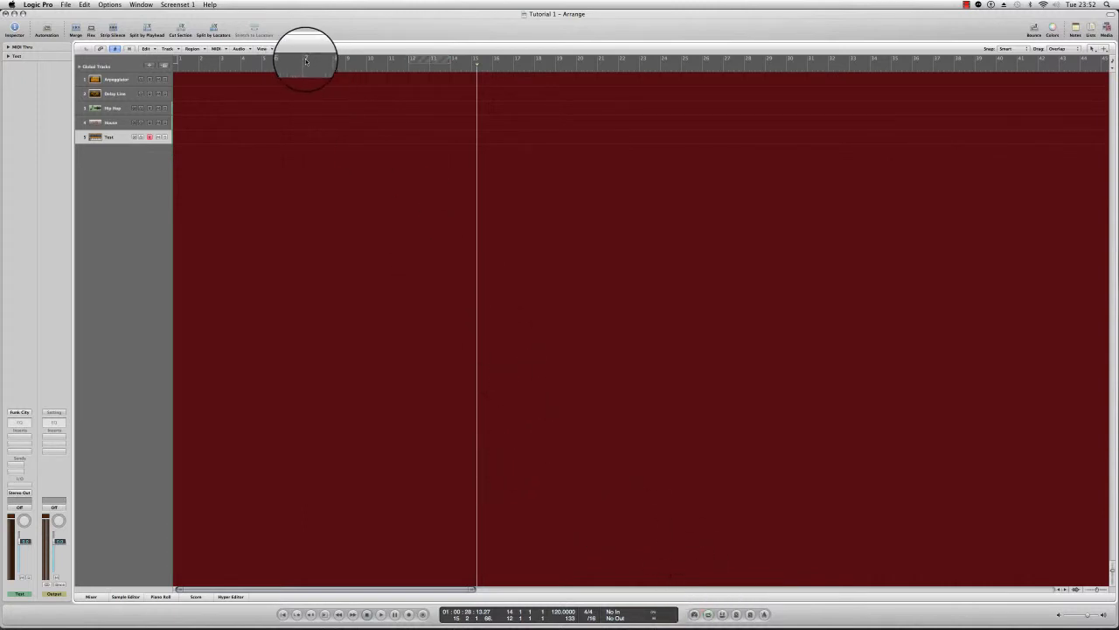
pyautogui.moveTo(304, 58); pyautogui.dragTo(351, 59)
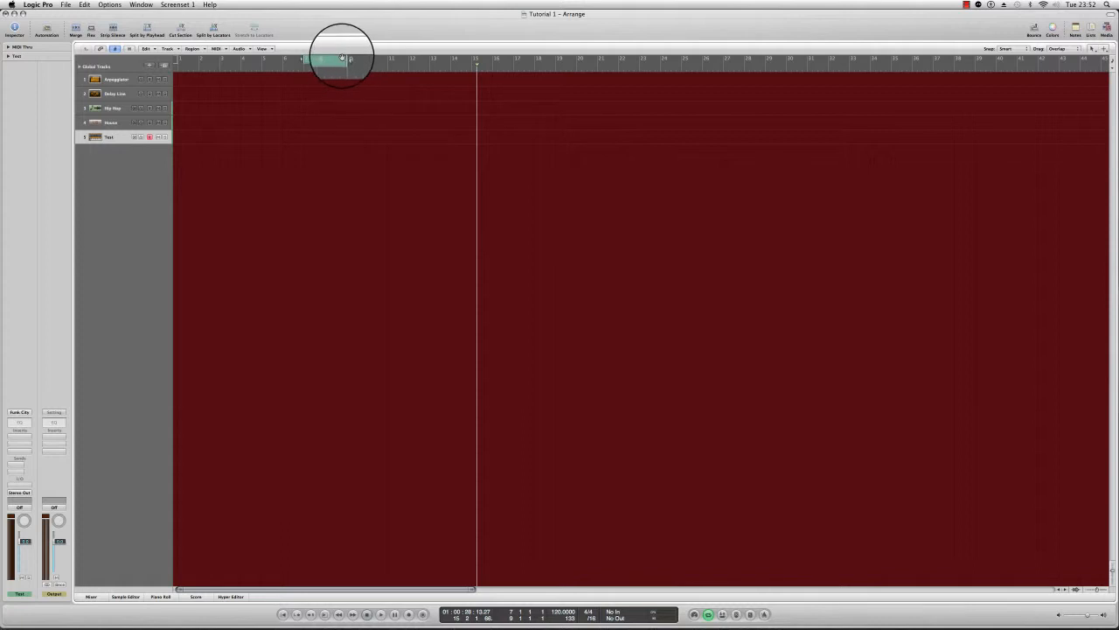
pyautogui.moveTo(346, 59); pyautogui.dragTo(389, 59)
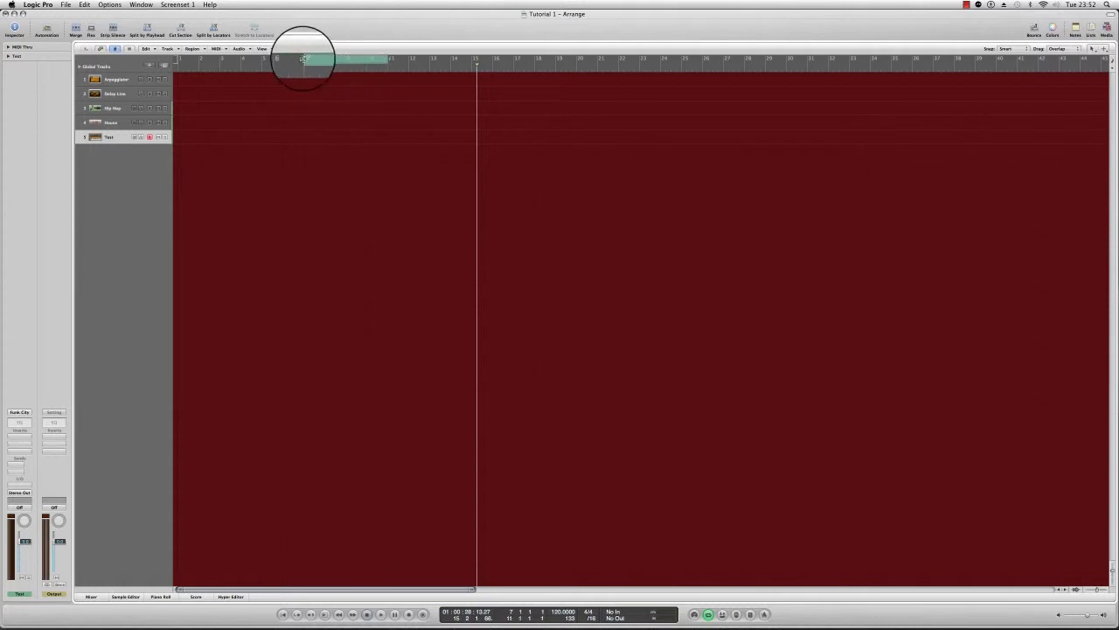
pyautogui.moveTo(302, 59); pyautogui.dragTo(261, 60)
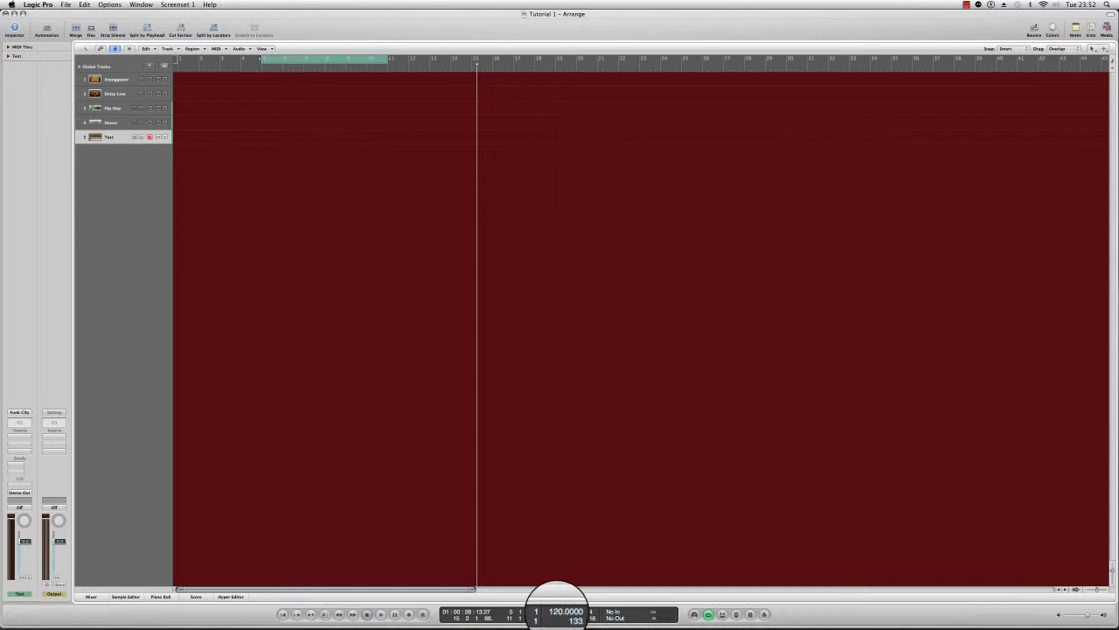
# Try out much faster project tempos and set the tempo to 126 BPM
pyautogui.moveTo(557, 611); pyautogui.dragTo(557, 391)
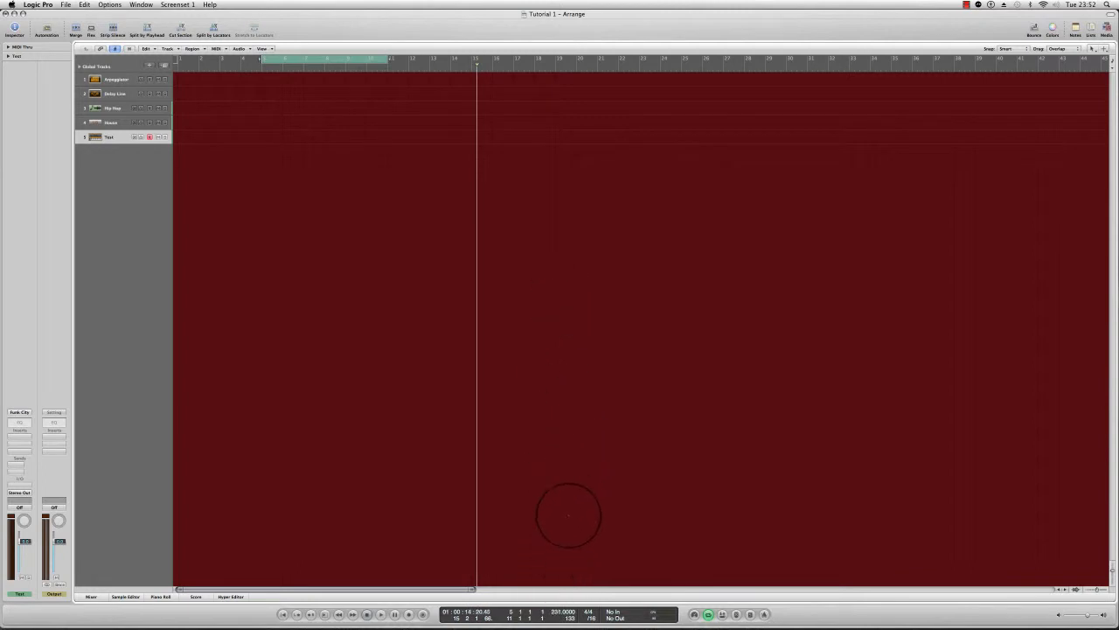
pyautogui.moveTo(568, 515); pyautogui.dragTo(568, 477)
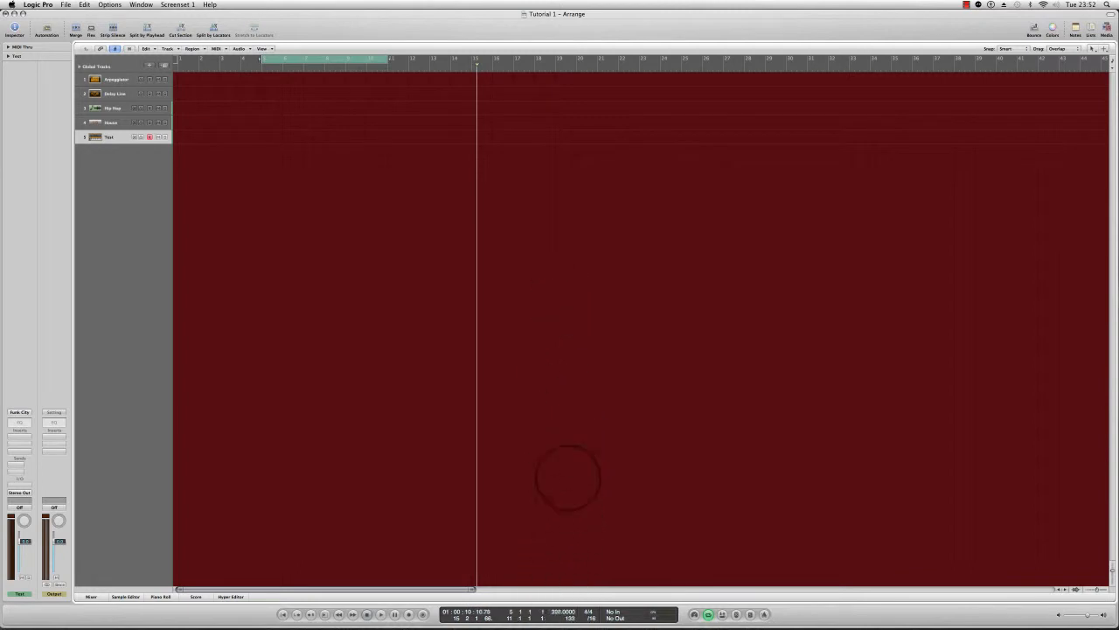
pyautogui.doubleClick(556, 611)
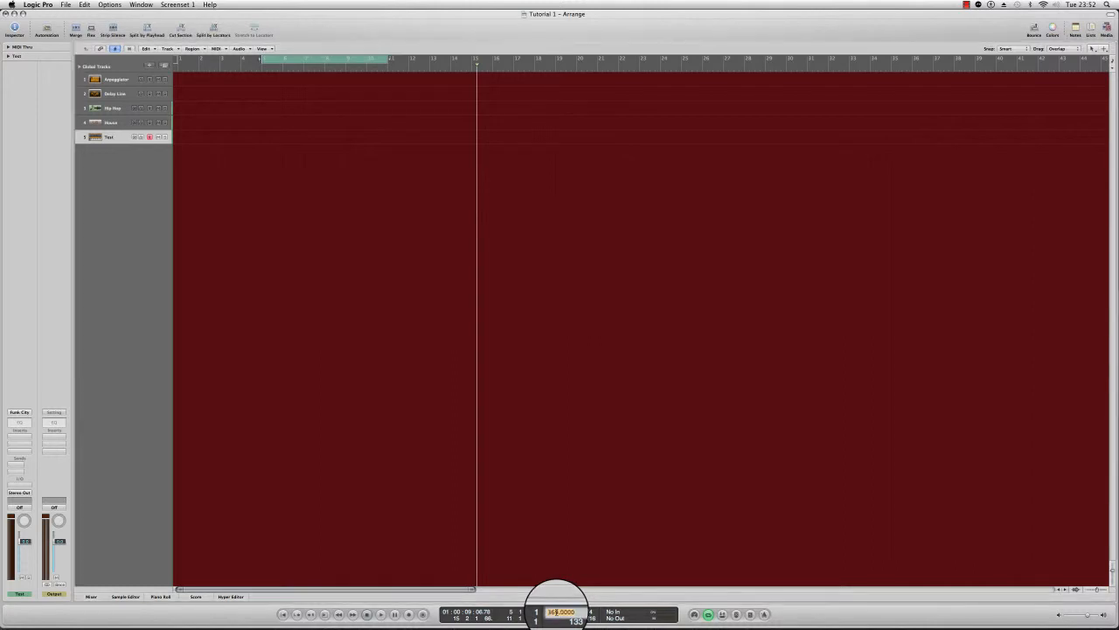
pyautogui.press('Return')
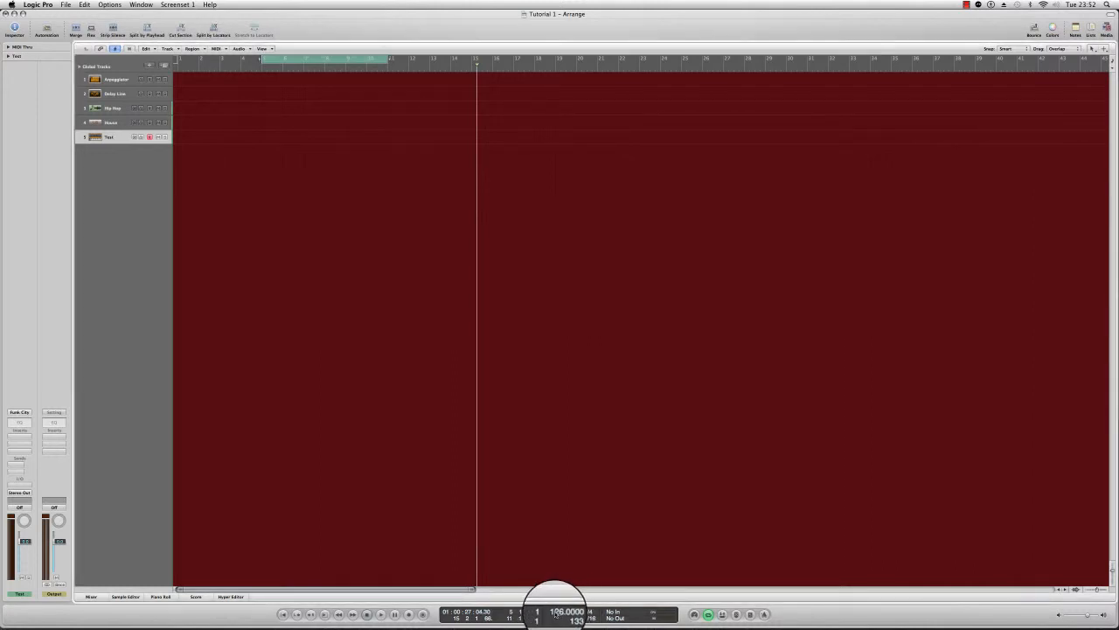
# Adjust the decimal part of the tempo and reset it to exactly 126 BPM
pyautogui.moveTo(567, 612); pyautogui.dragTo(568, 601)
pyautogui.doubleClick(559, 611)
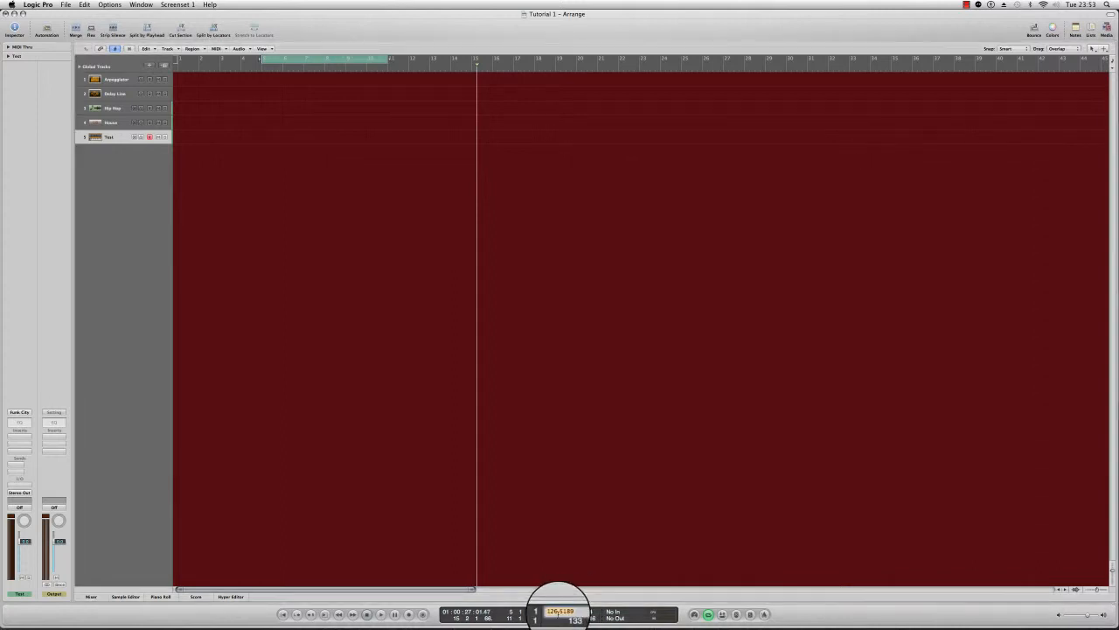
pyautogui.write('126')
pyautogui.press('Return')
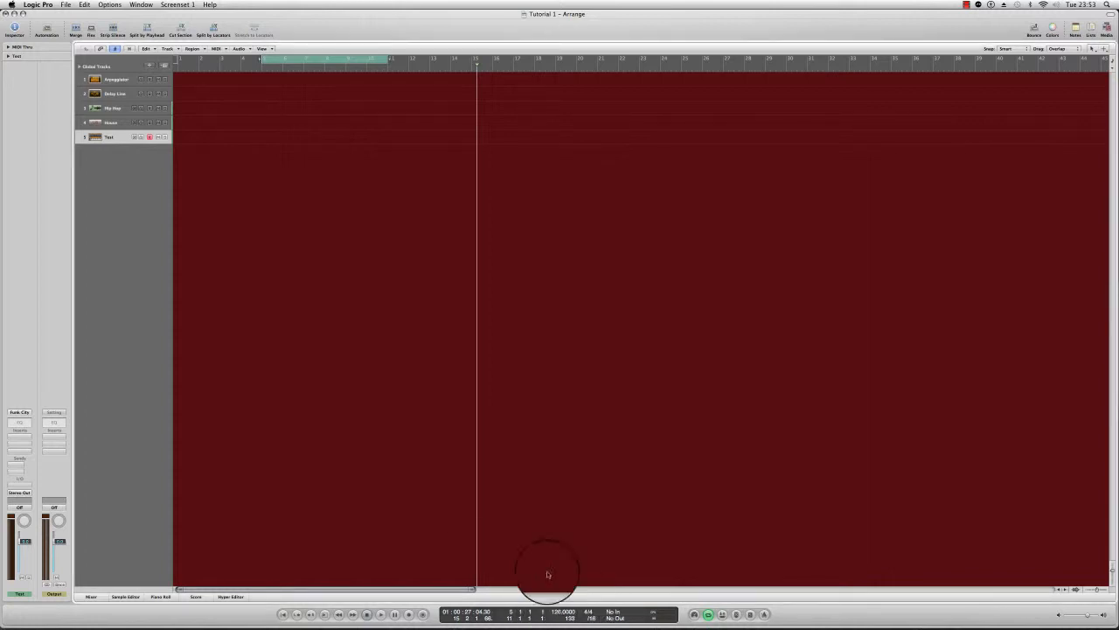
# Move the project end marker to bar 122, set the project end to bar 130, and check the marker in the ruler
pyautogui.moveTo(322, 590); pyautogui.dragTo(968, 557)
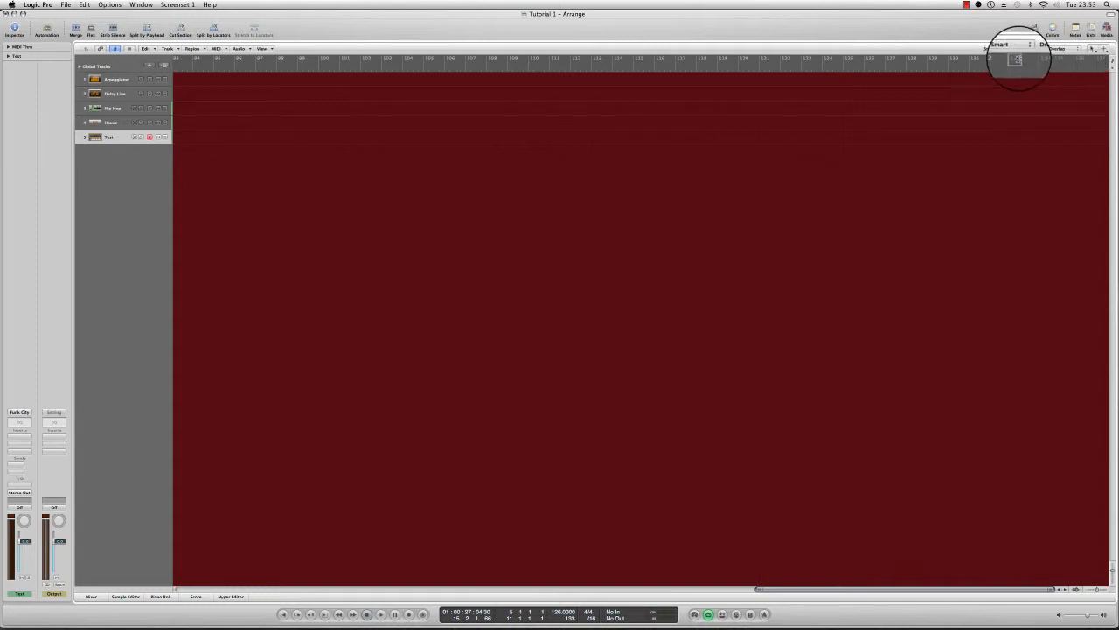
pyautogui.moveTo(1015, 60)
pyautogui.mouseDown()
pyautogui.moveTo(1047, 63)
pyautogui.moveTo(783, 79)
pyautogui.mouseUp()
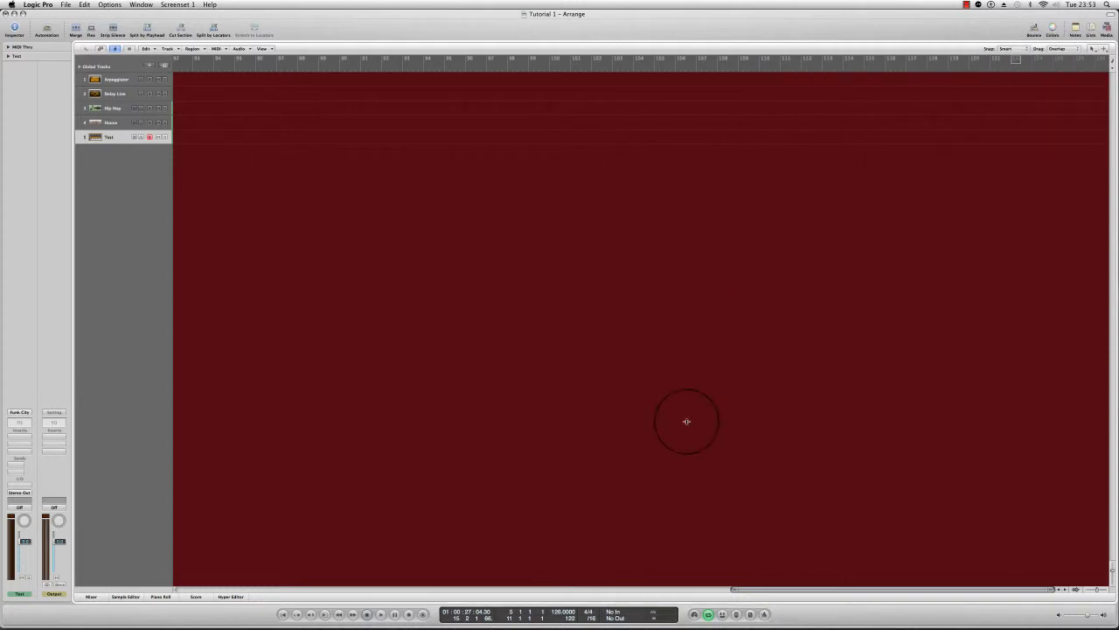
pyautogui.doubleClick(570, 618)
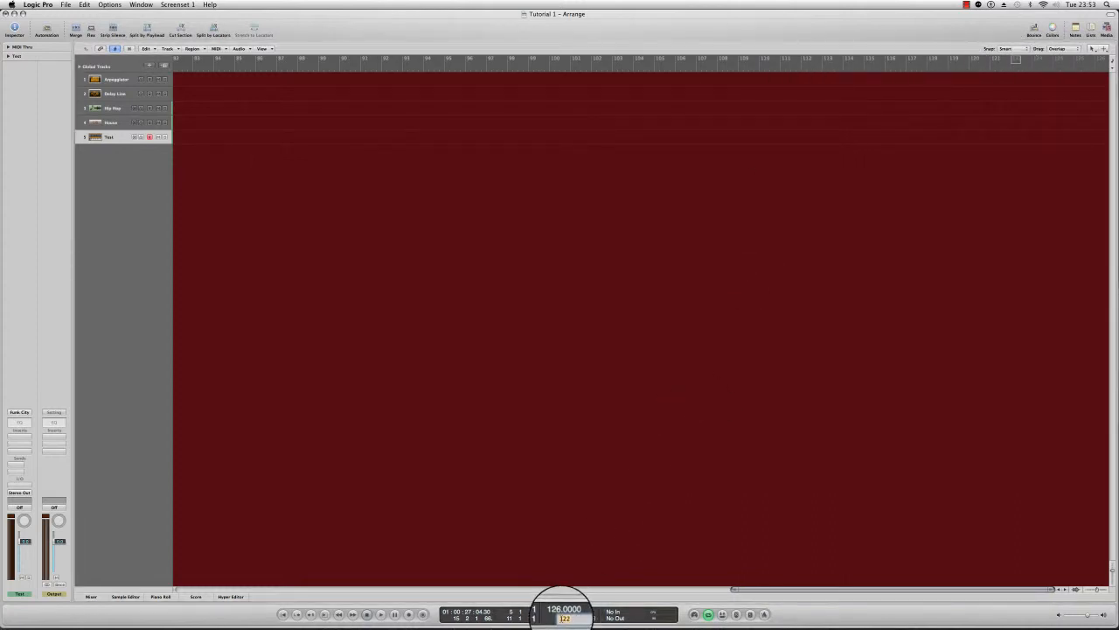
pyautogui.write('130')
pyautogui.press('Return')
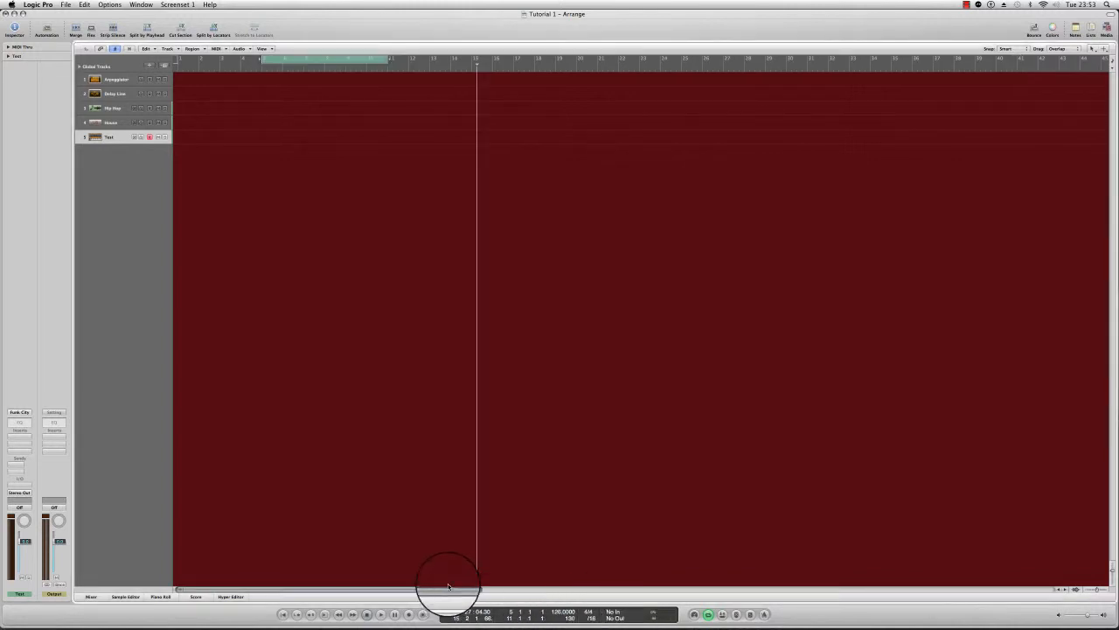
pyautogui.moveTo(448, 588); pyautogui.dragTo(1049, 569)
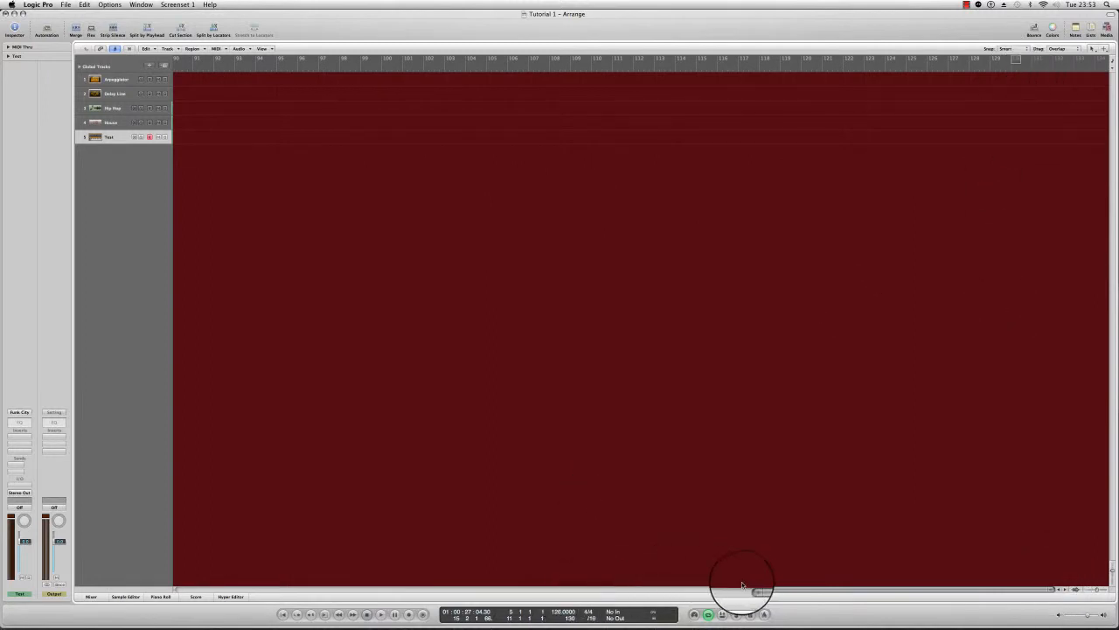
pyautogui.moveTo(792, 589); pyautogui.dragTo(288, 612)
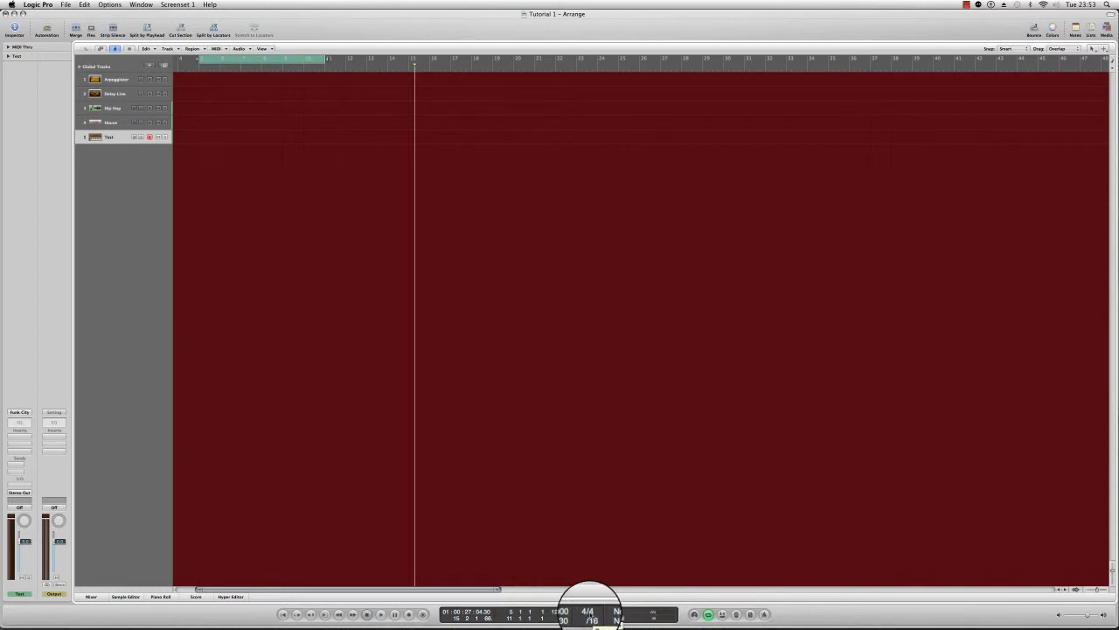
# Try altering the project's time signature and leave it at 4/4
pyautogui.moveTo(590, 614); pyautogui.dragTo(590, 613)
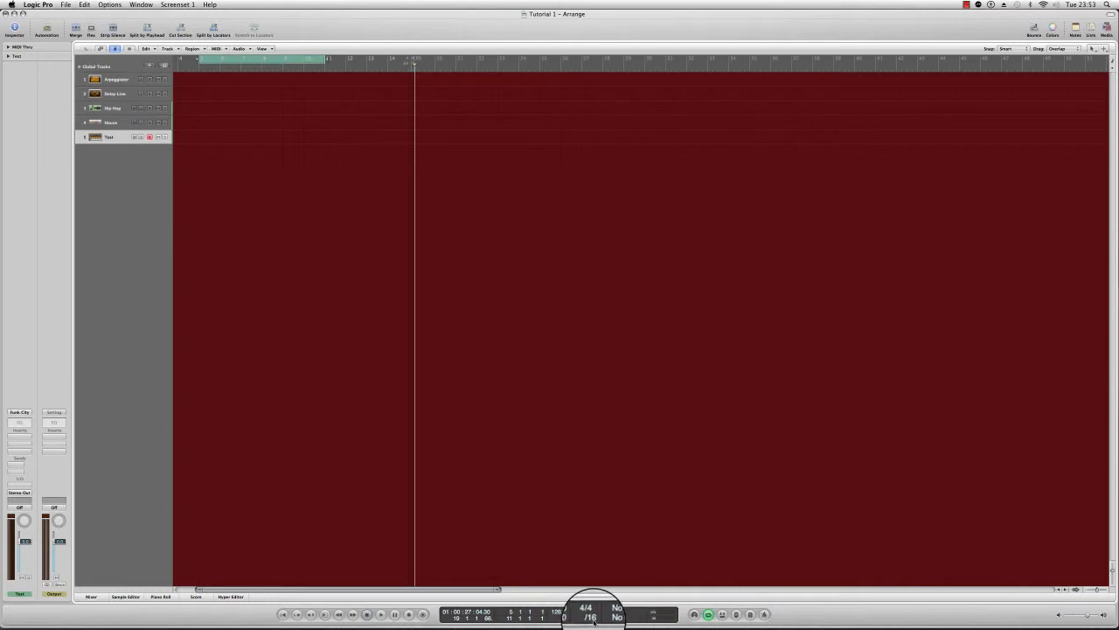
pyautogui.moveTo(457, 589); pyautogui.dragTo(385, 594)
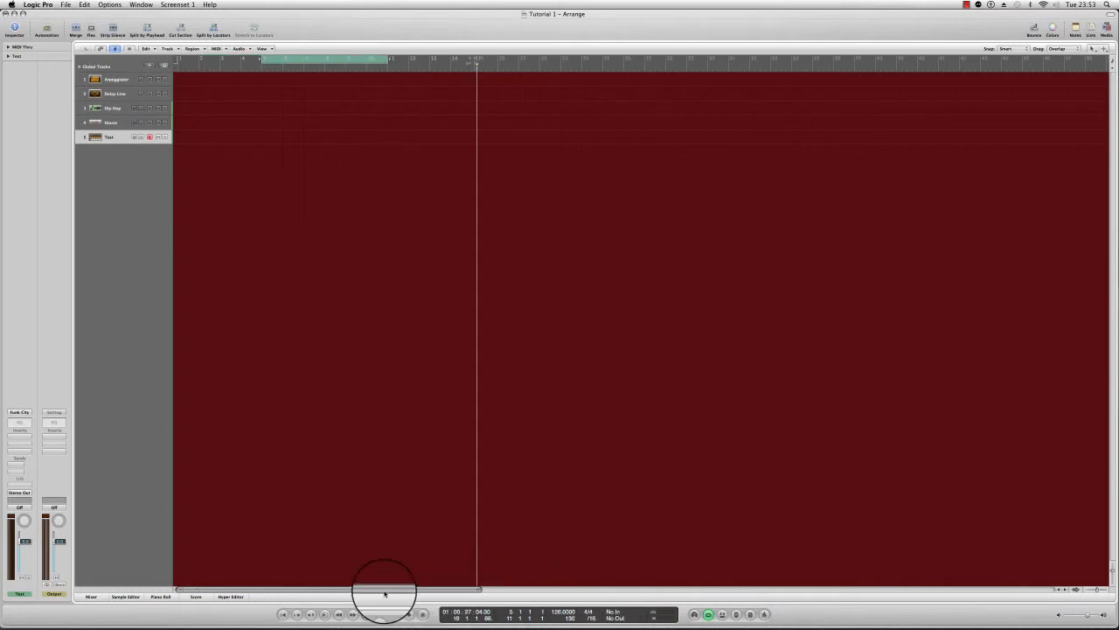
# Turn off cycle mode and return the playhead to the project start
pyautogui.press('c')
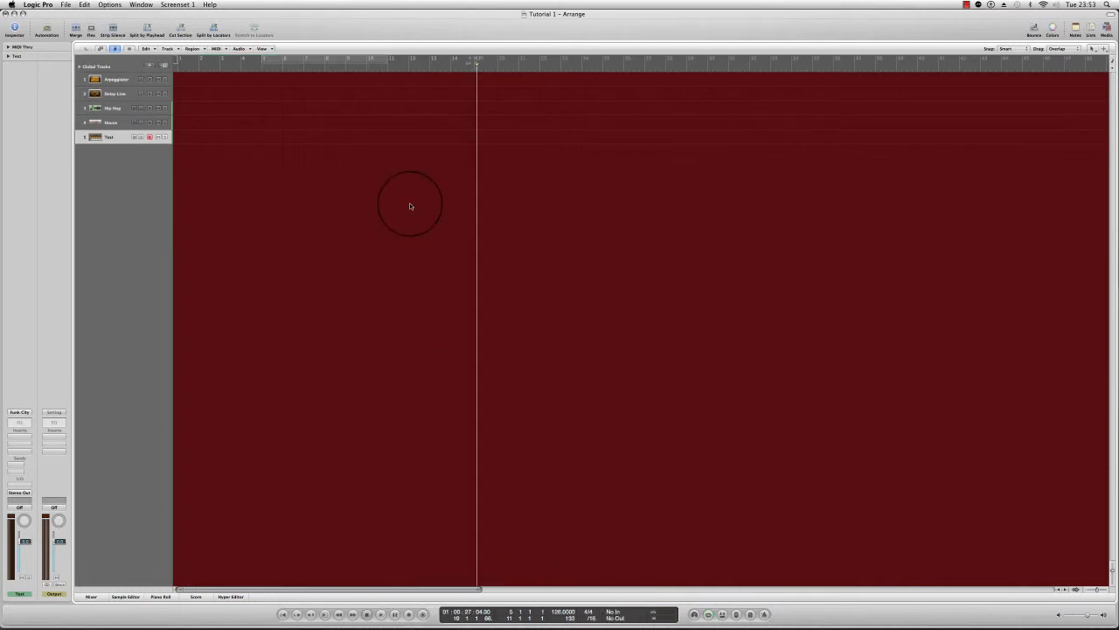
pyautogui.press('Return')
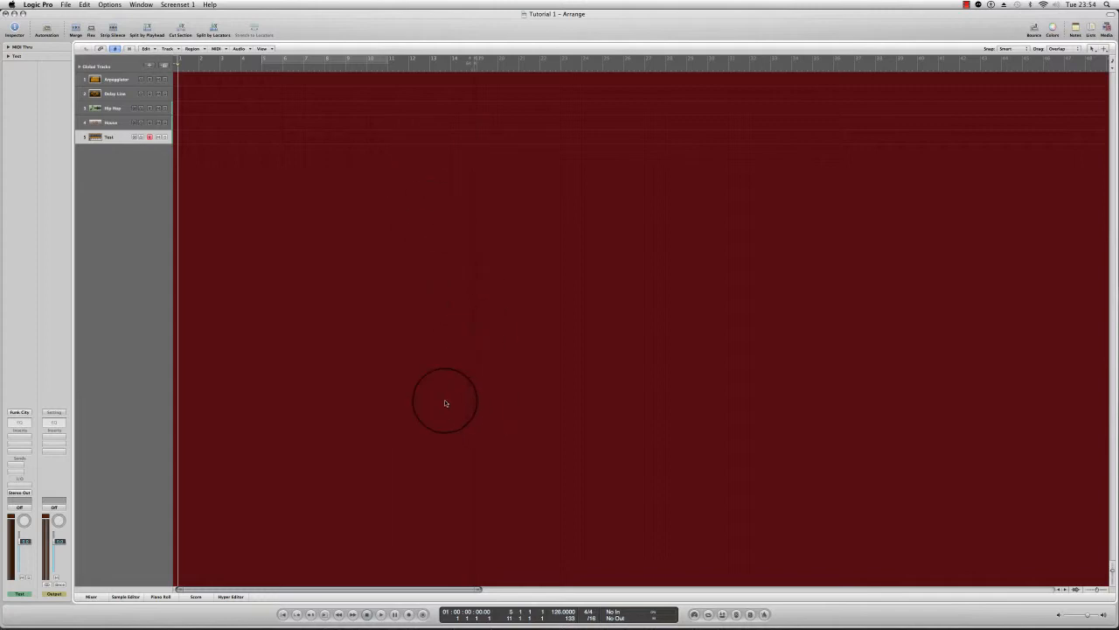
# Hide and show the Inspector twice, leaving it open
pyautogui.click(15, 28)
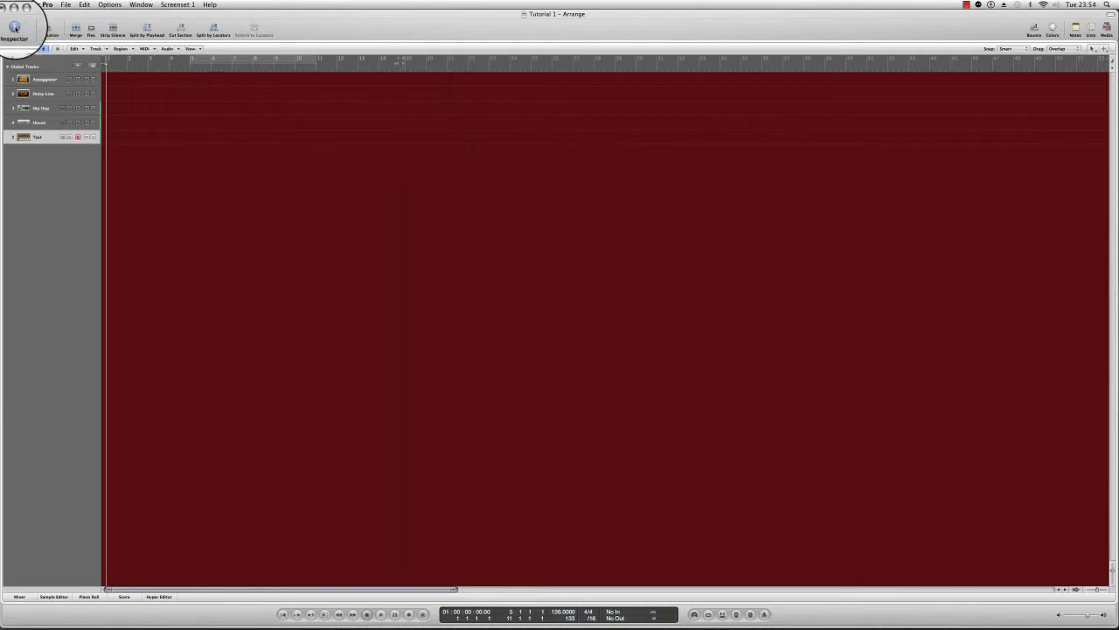
pyautogui.click(14, 28)
pyautogui.press('i')
pyautogui.press('i')
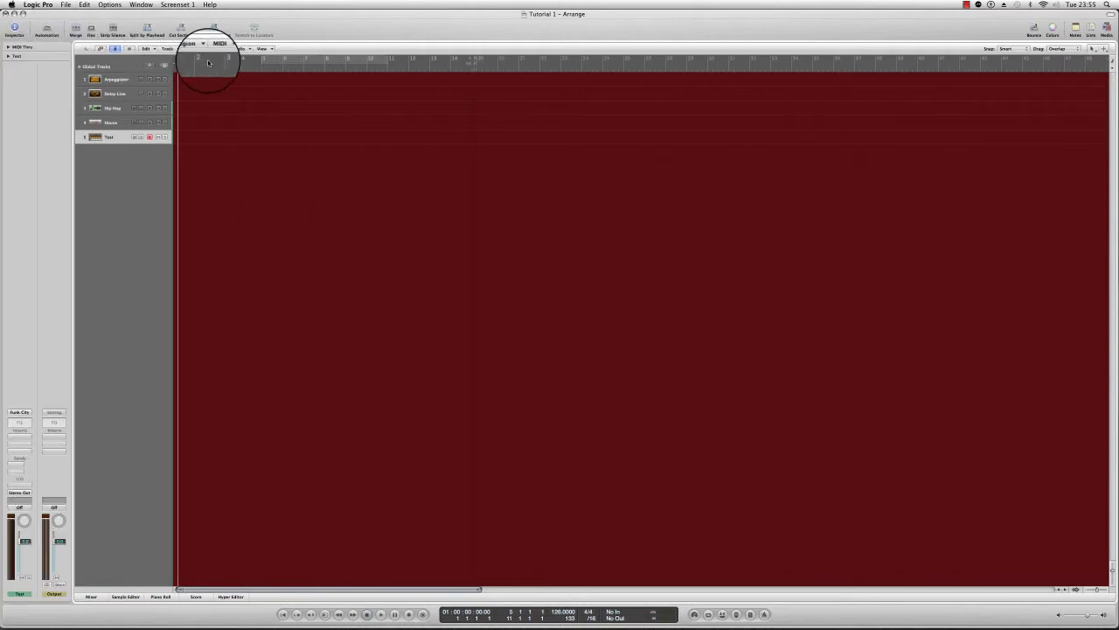
# Hide and show the Inspector once more, and select the Hip Hop track
pyautogui.press('i')
pyautogui.press('i')
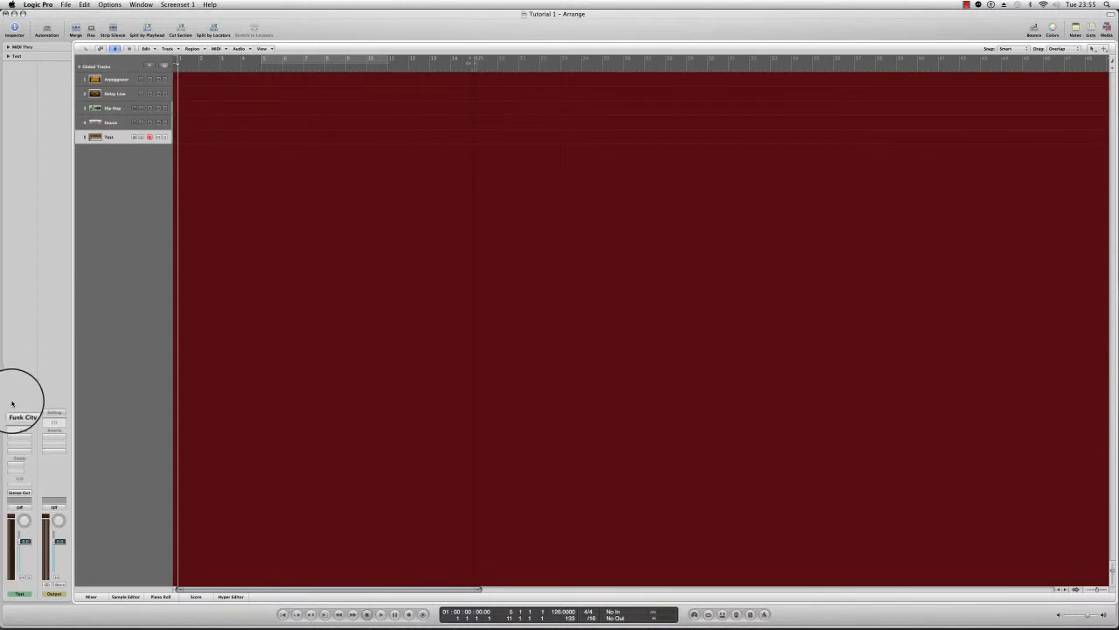
pyautogui.click(91, 107)
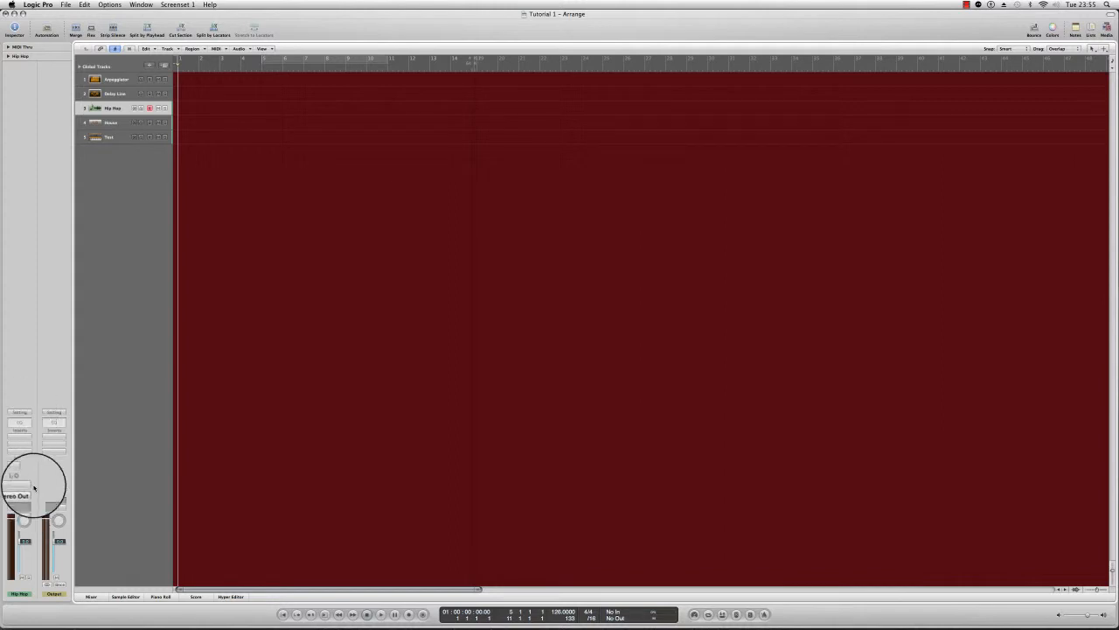
# Try the Hip Hop channel's volume fader and pan it to both sides, and return the pan to centre
pyautogui.moveTo(25, 542); pyautogui.dragTo(23, 567)
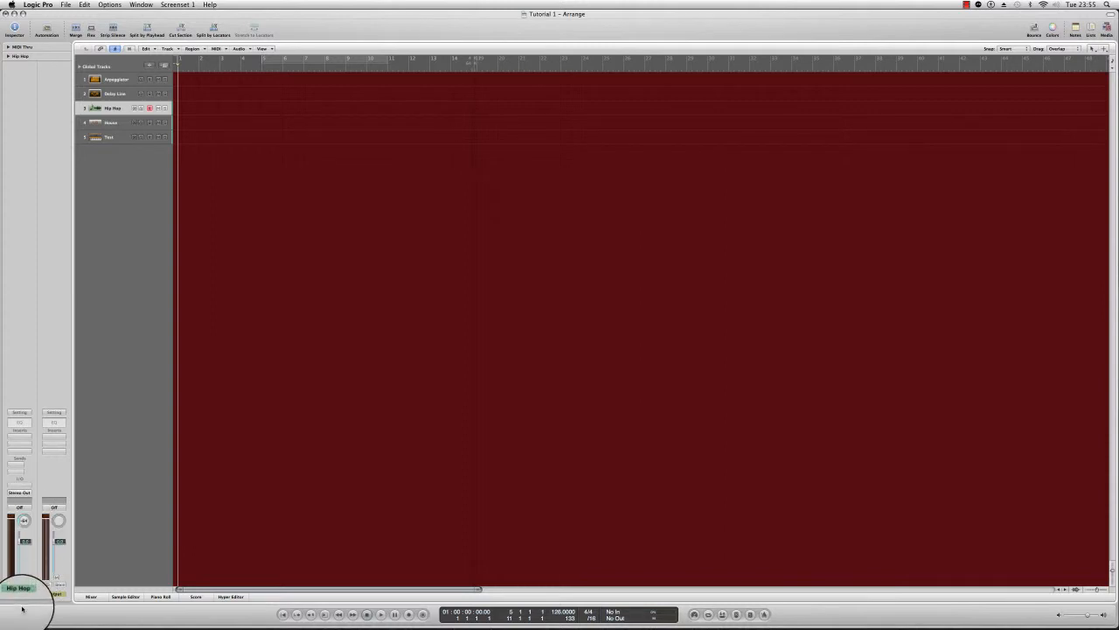
pyautogui.moveTo(27, 513); pyautogui.dragTo(53, 386)
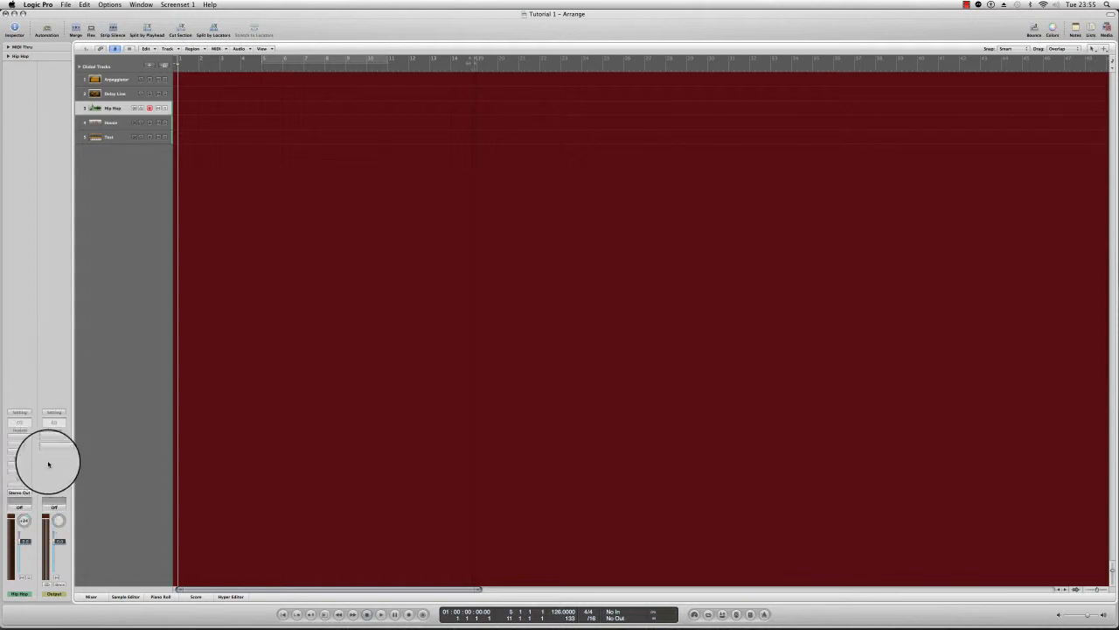
pyautogui.keyDown('alt'); pyautogui.click(27, 521); pyautogui.keyUp('alt')
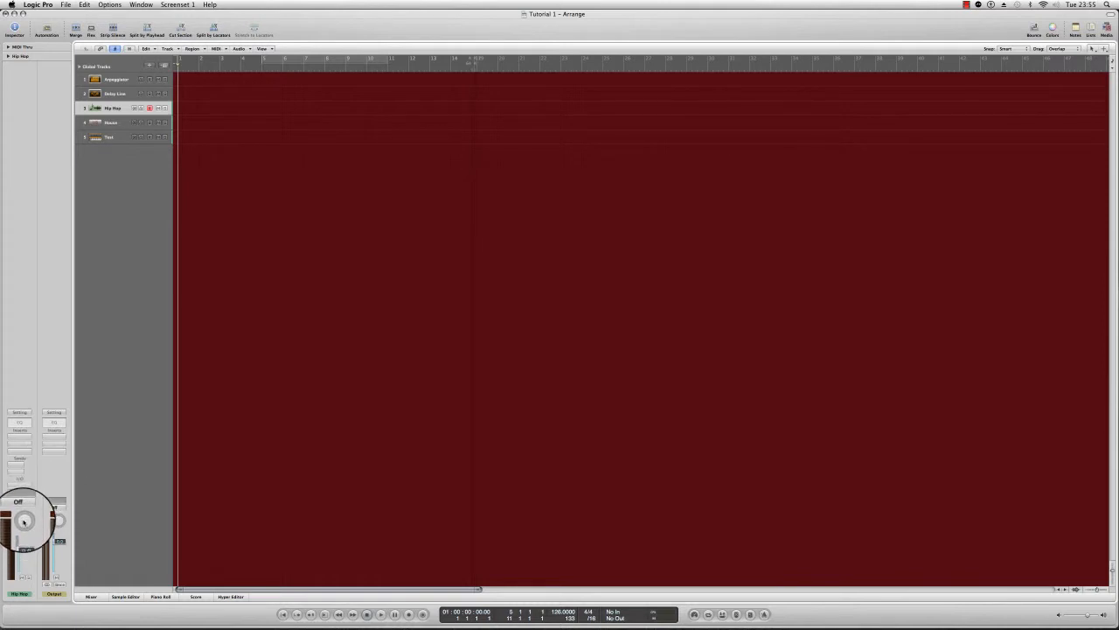
pyautogui.moveTo(25, 526); pyautogui.dragTo(26, 525)
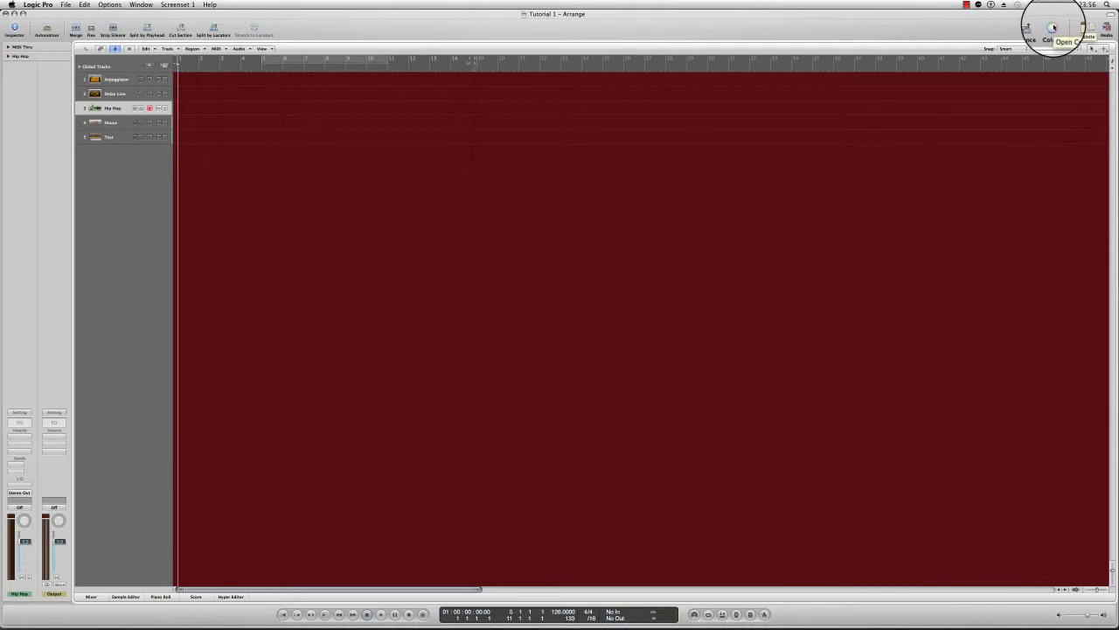
# View the Notes and Lists areas in turn, and open the Media area on its Bin
pyautogui.click(1079, 28)
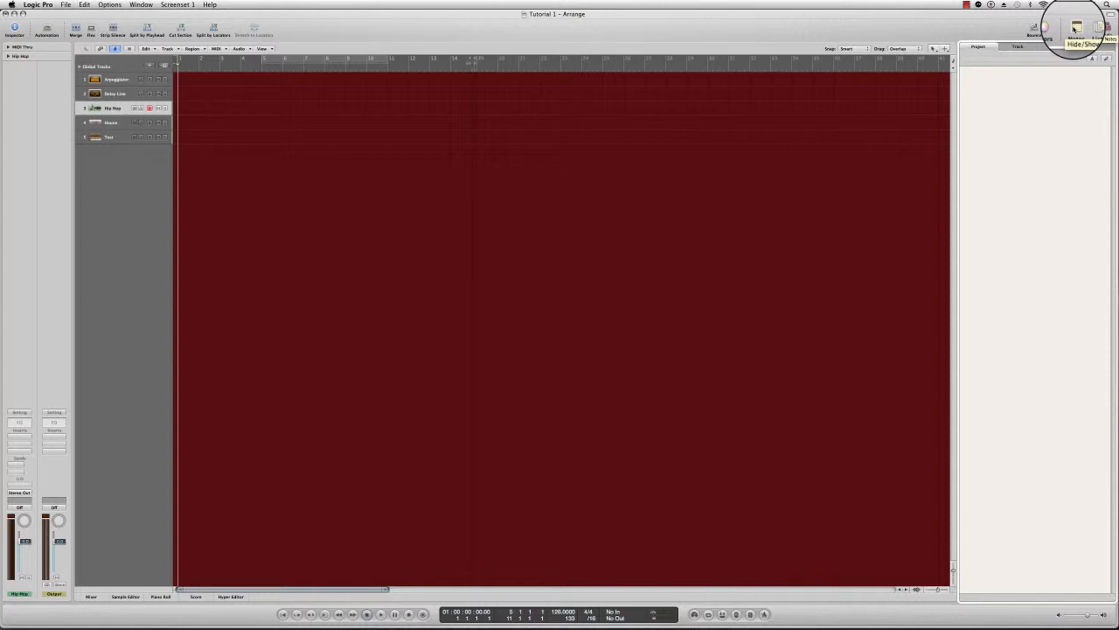
pyautogui.click(1074, 29)
pyautogui.click(1092, 28)
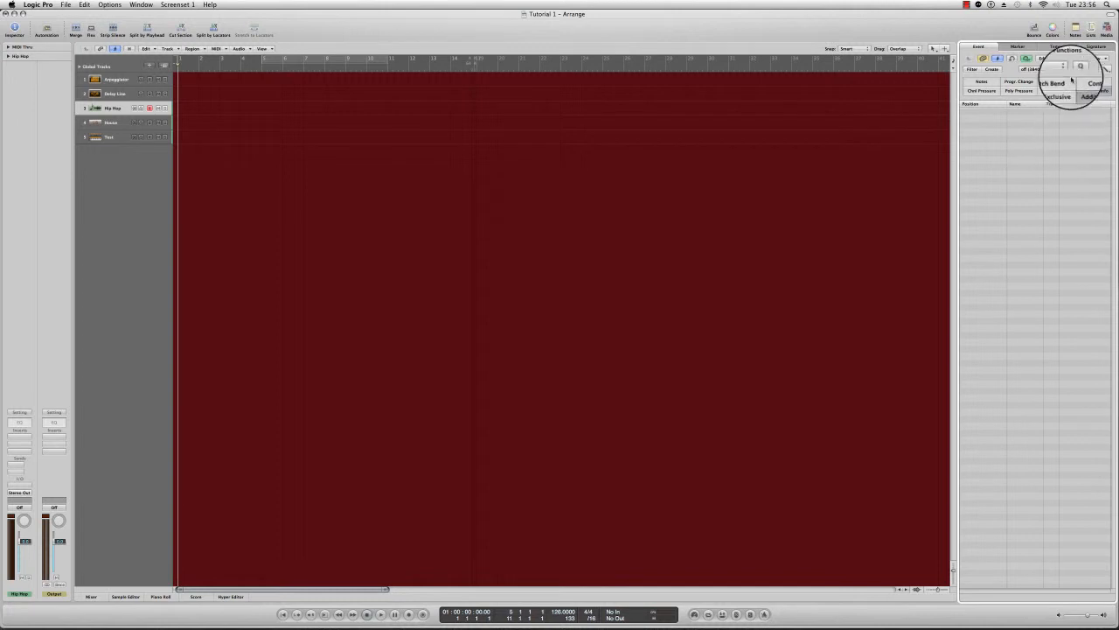
pyautogui.click(1106, 31)
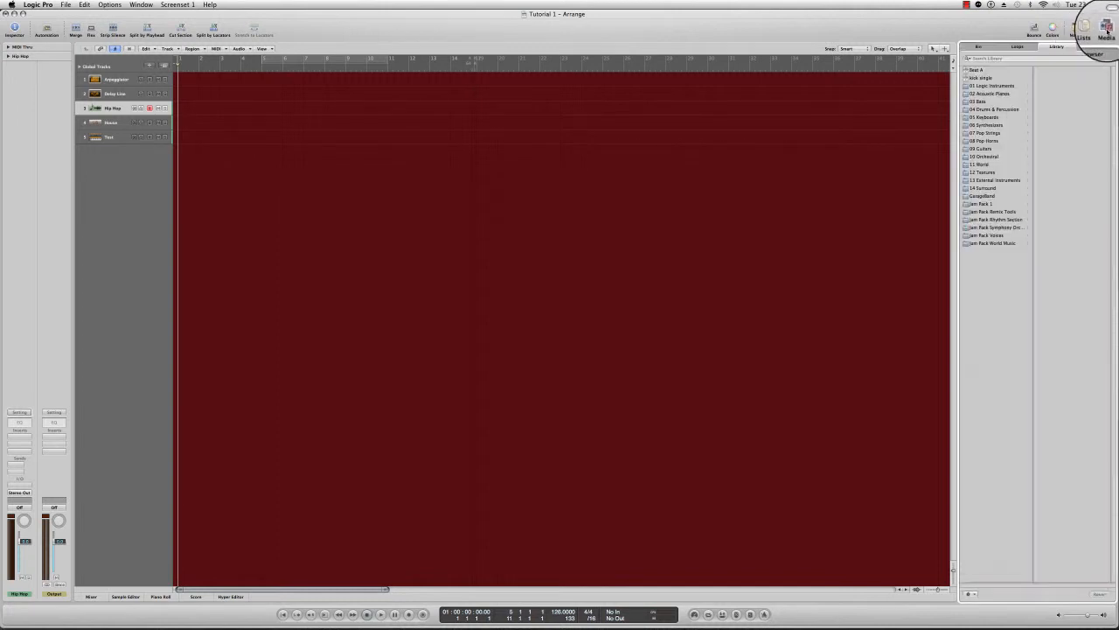
pyautogui.click(977, 46)
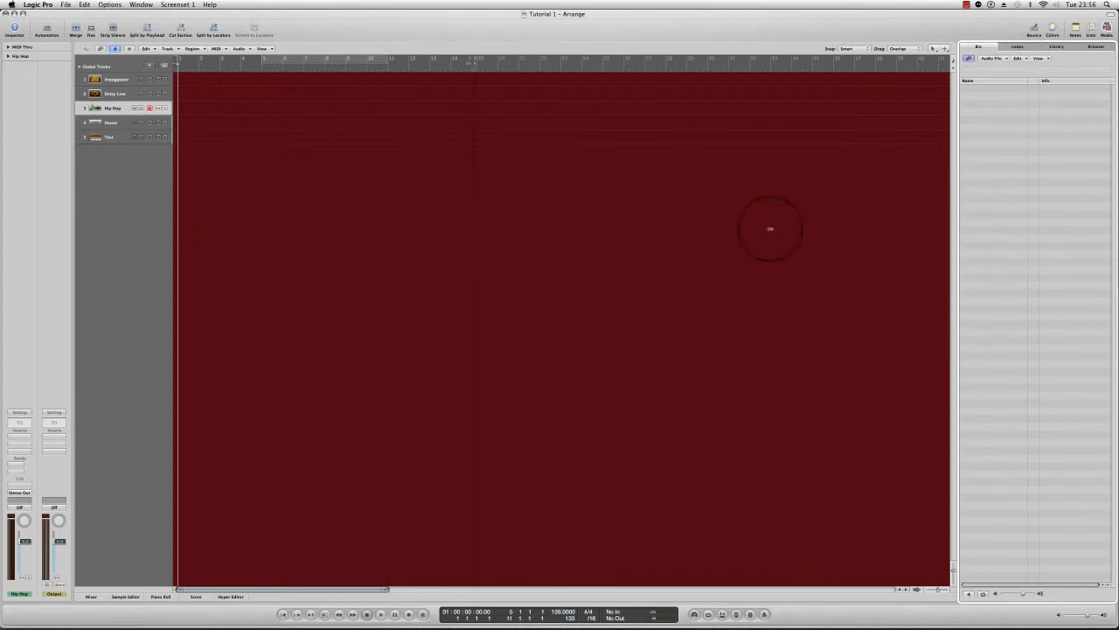
# Filter the Loops browser by Electric and Bass and look through the matching loops
pyautogui.click(1017, 47)
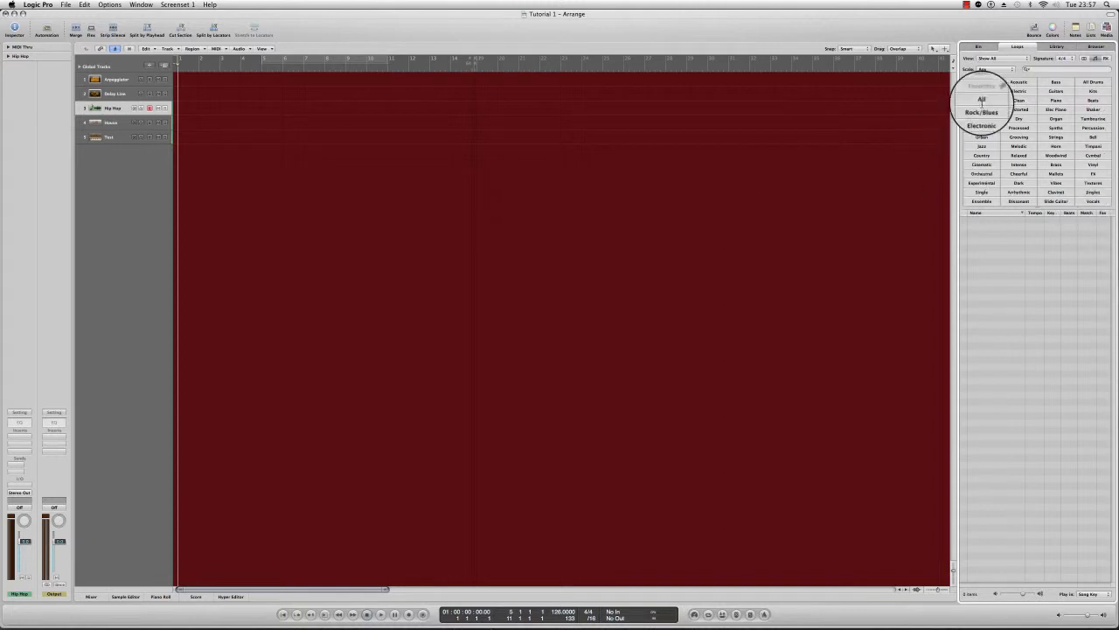
pyautogui.click(1019, 91)
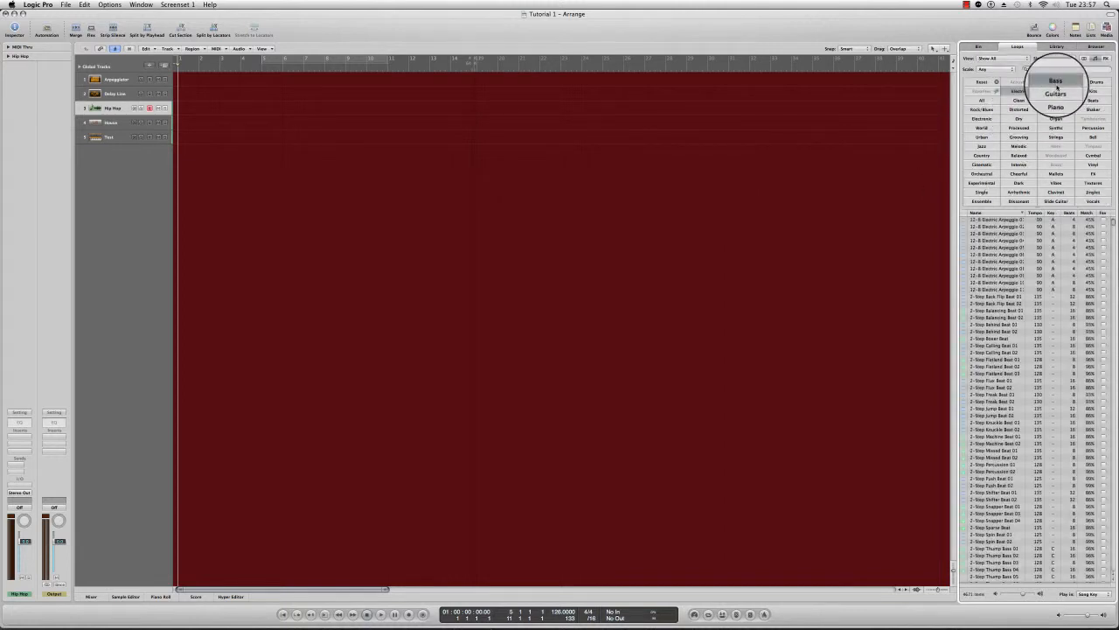
pyautogui.click(1055, 83)
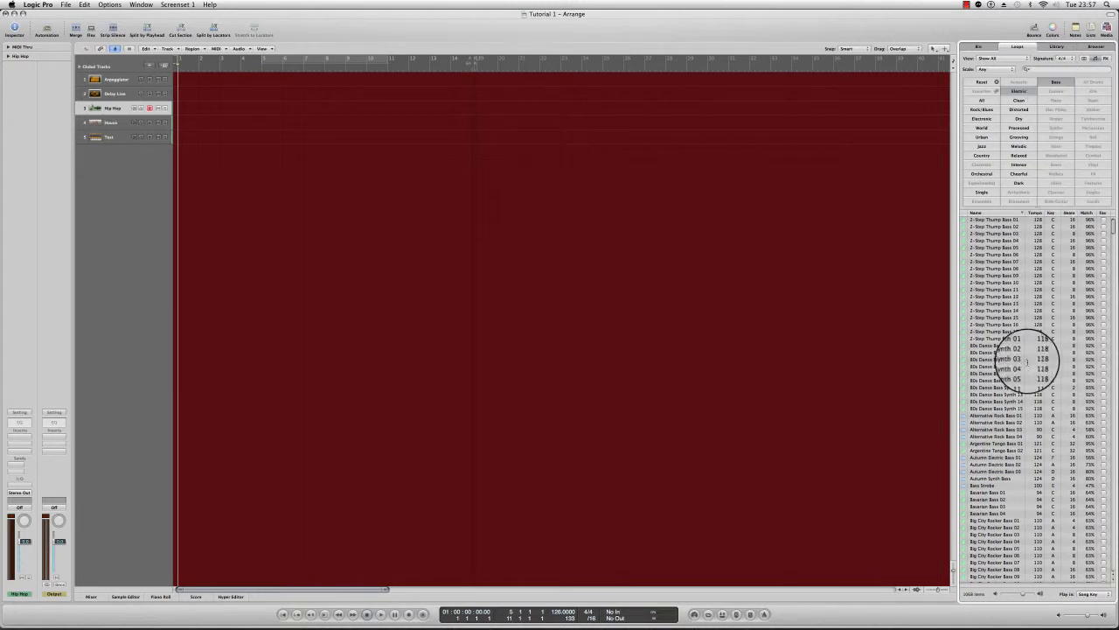
pyautogui.scroll(-20, 1023, 271)
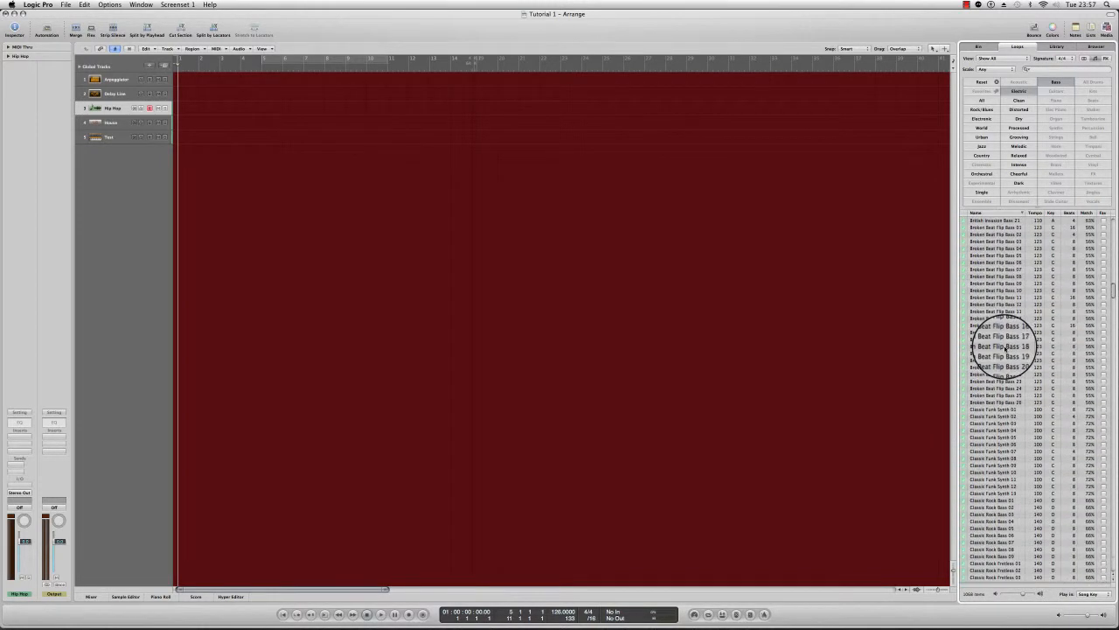
pyautogui.scroll(20, 1004, 341)
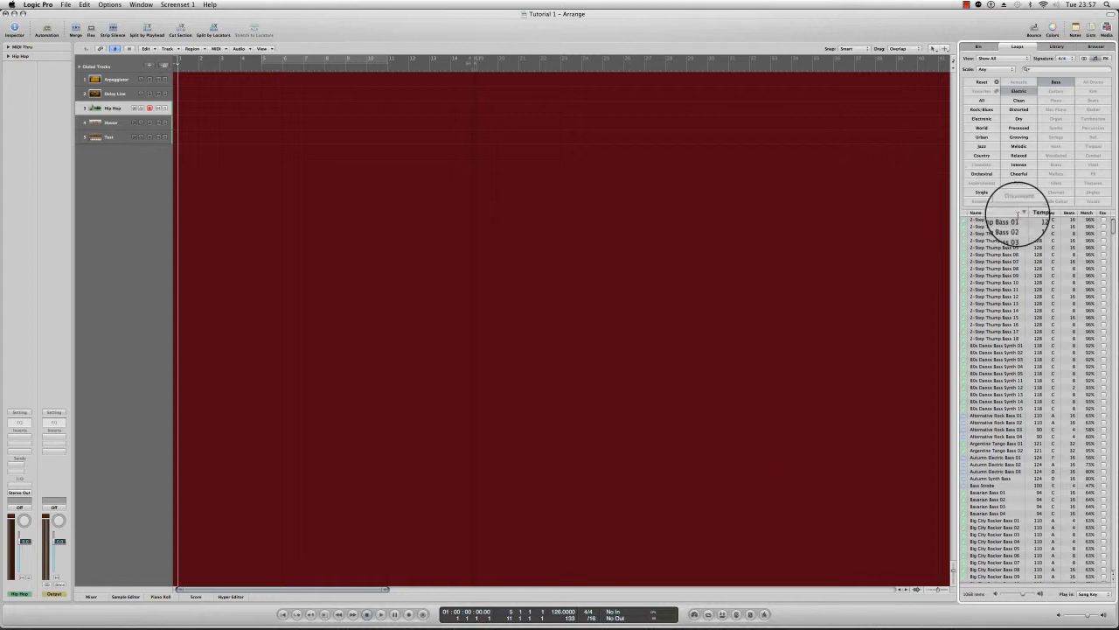
# Turn on the cycle region from bar 5 to bar 11 and start playback
pyautogui.click(312, 58)
pyautogui.press('space')
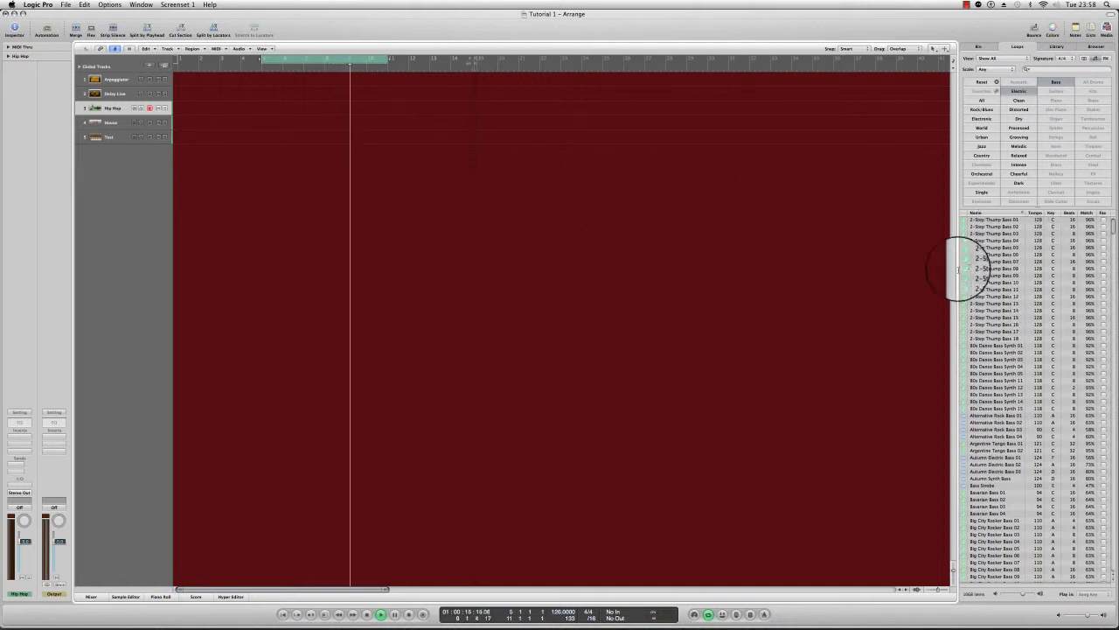
# Audition the 2-Step Thump Bass 10 and 11 loops at a slightly lower preview volume, and reset the loop filters
pyautogui.click(969, 283)
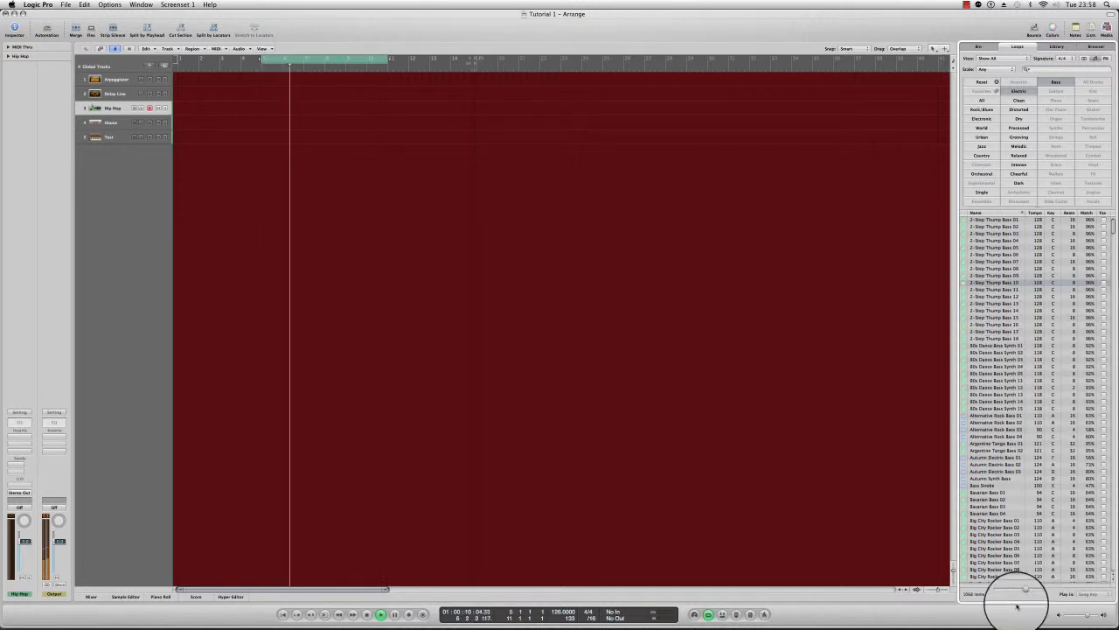
pyautogui.moveTo(1023, 595); pyautogui.dragTo(1020, 596)
pyautogui.press('Down')
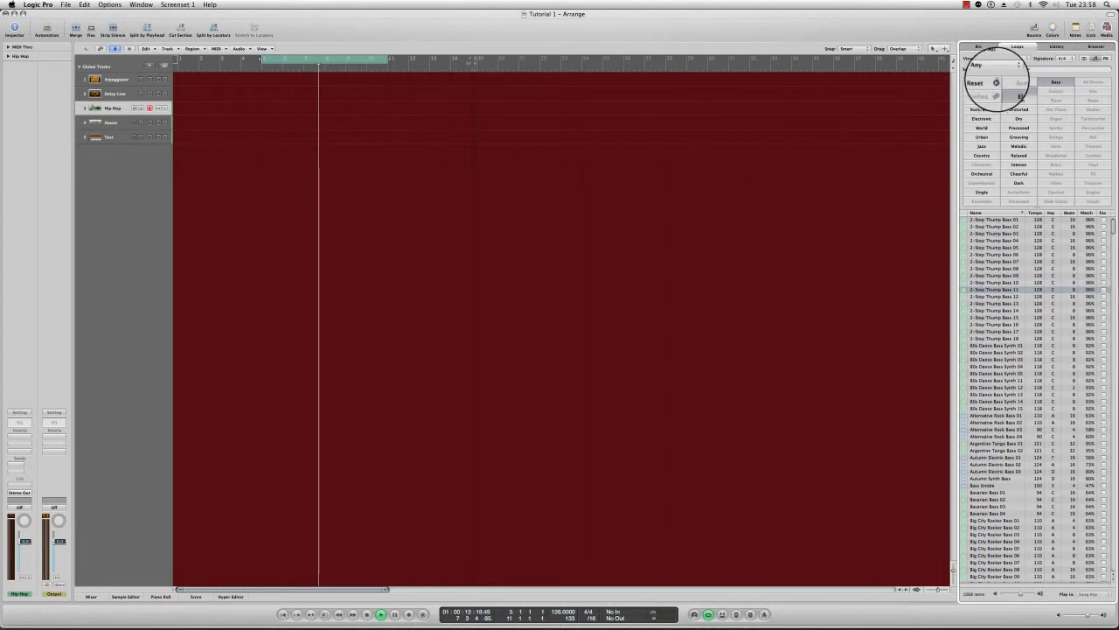
pyautogui.click(983, 82)
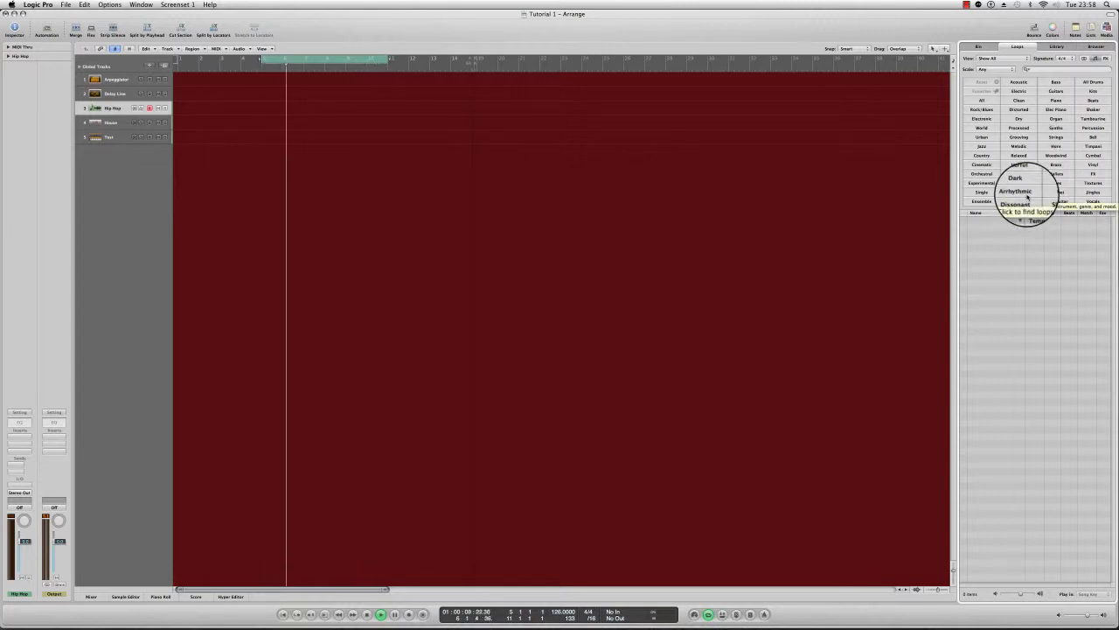
# View the Library, and go up from the Claps folder to the home folder in the file Browser
pyautogui.click(1064, 47)
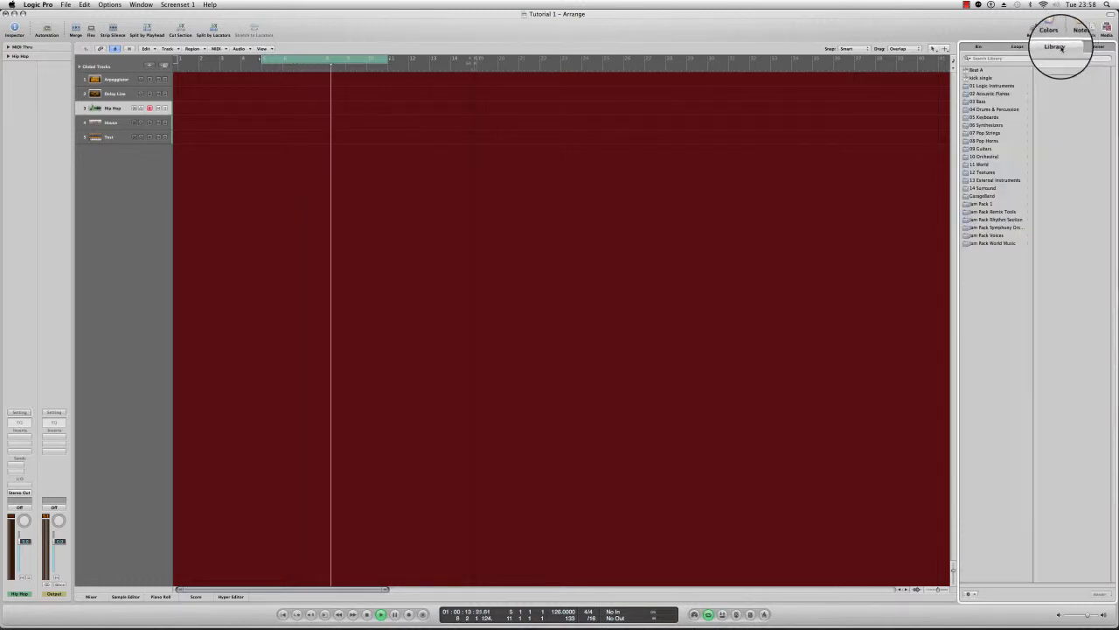
pyautogui.click(1094, 46)
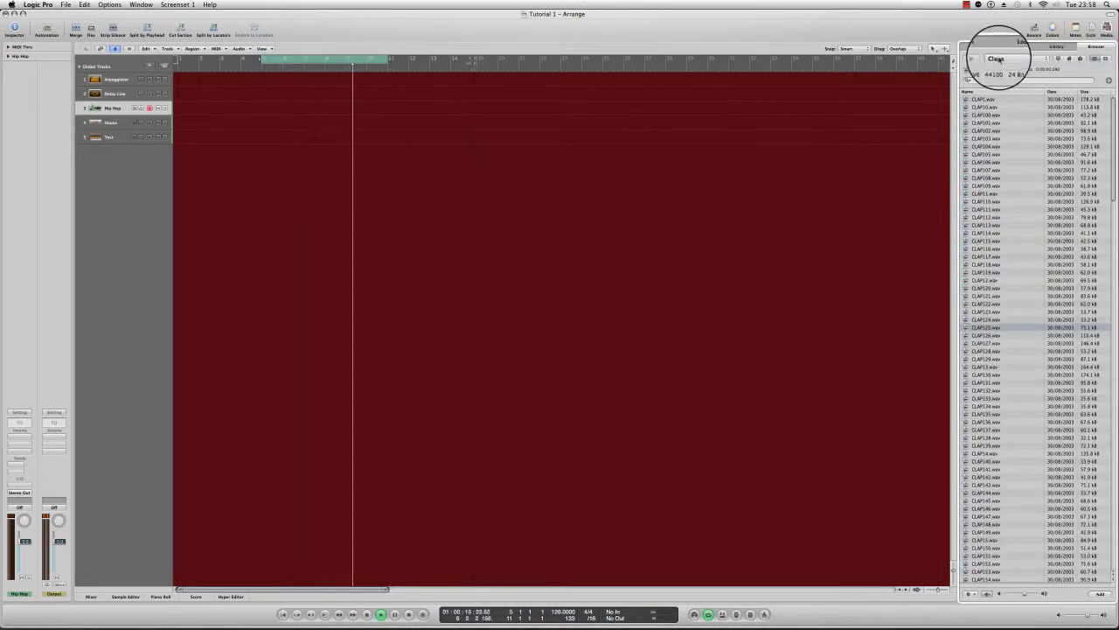
pyautogui.click(969, 58)
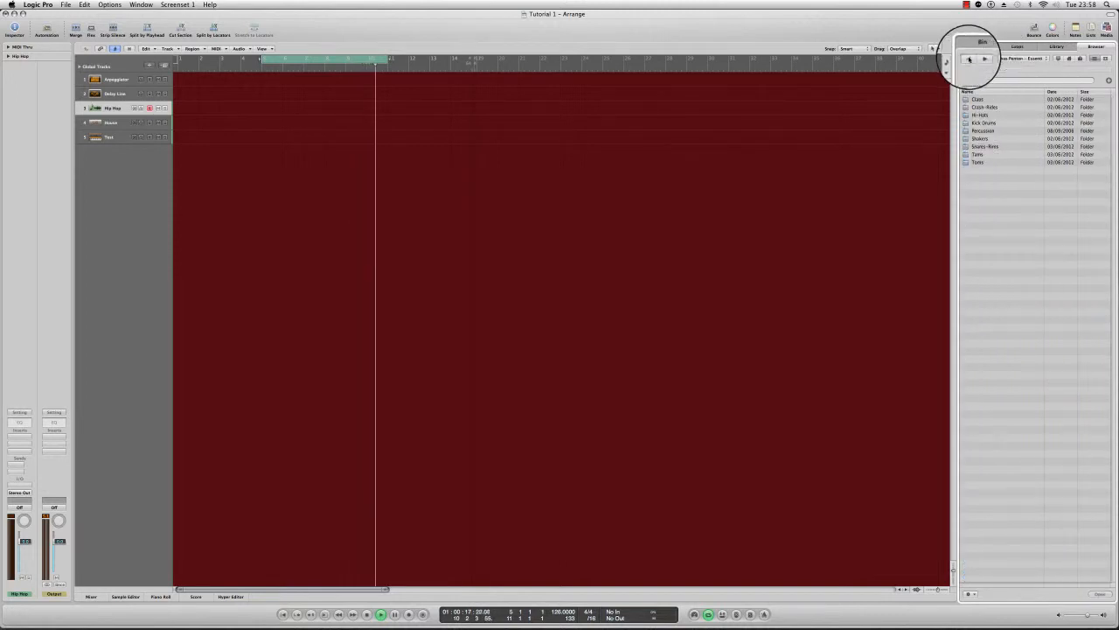
pyautogui.click(969, 59)
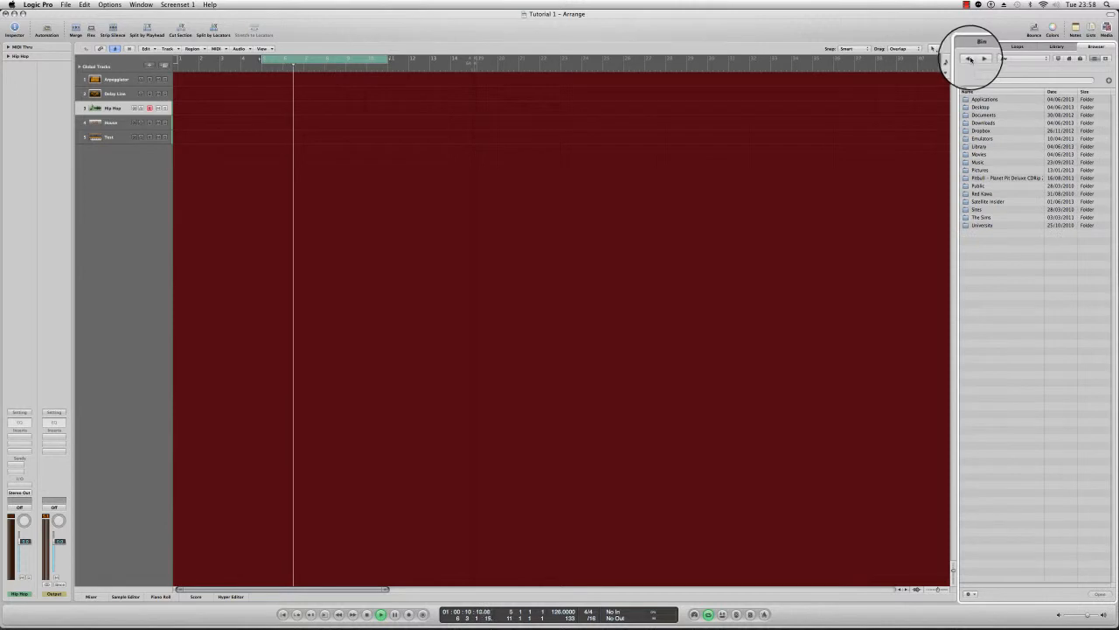
# Open the Samples folder inside Satellite Insider and select the Essential Series sample folder
pyautogui.doubleClick(988, 201)
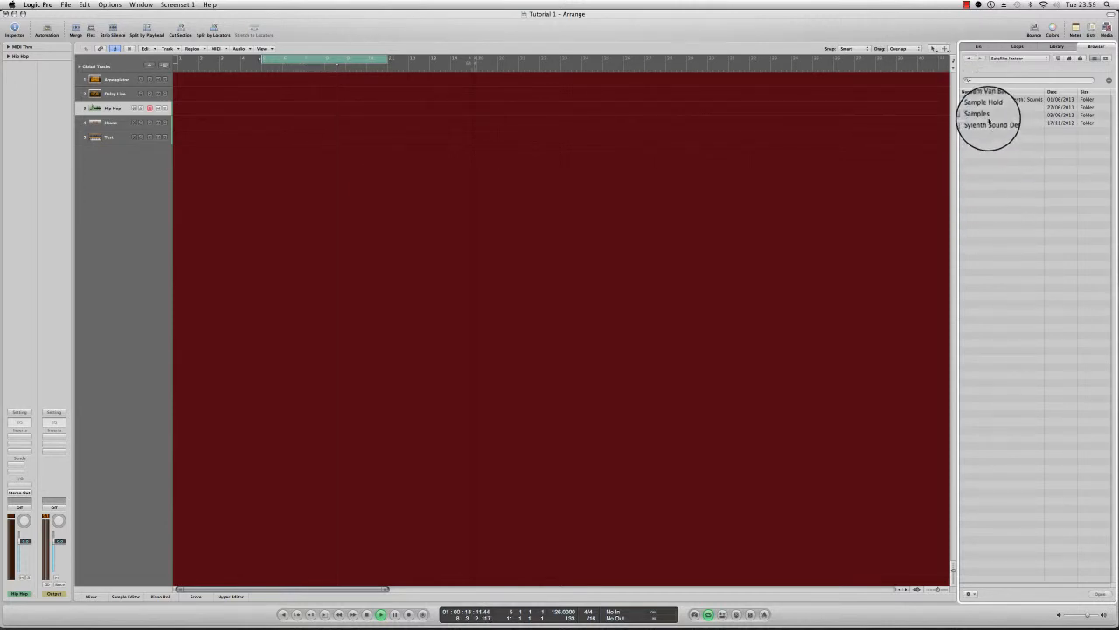
pyautogui.doubleClick(985, 115)
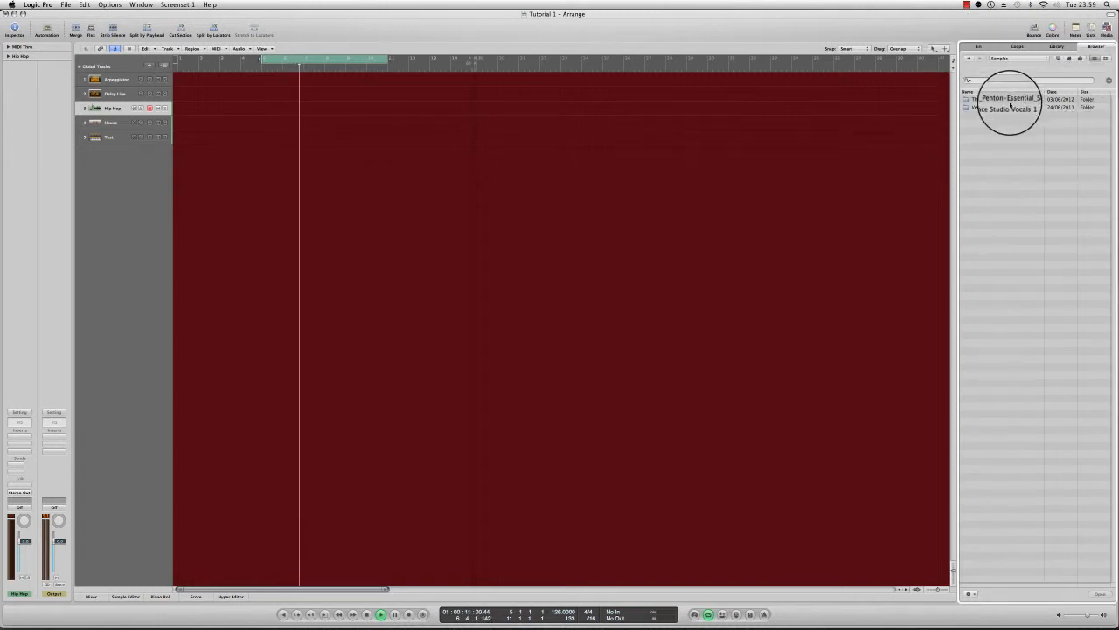
pyautogui.click(1009, 101)
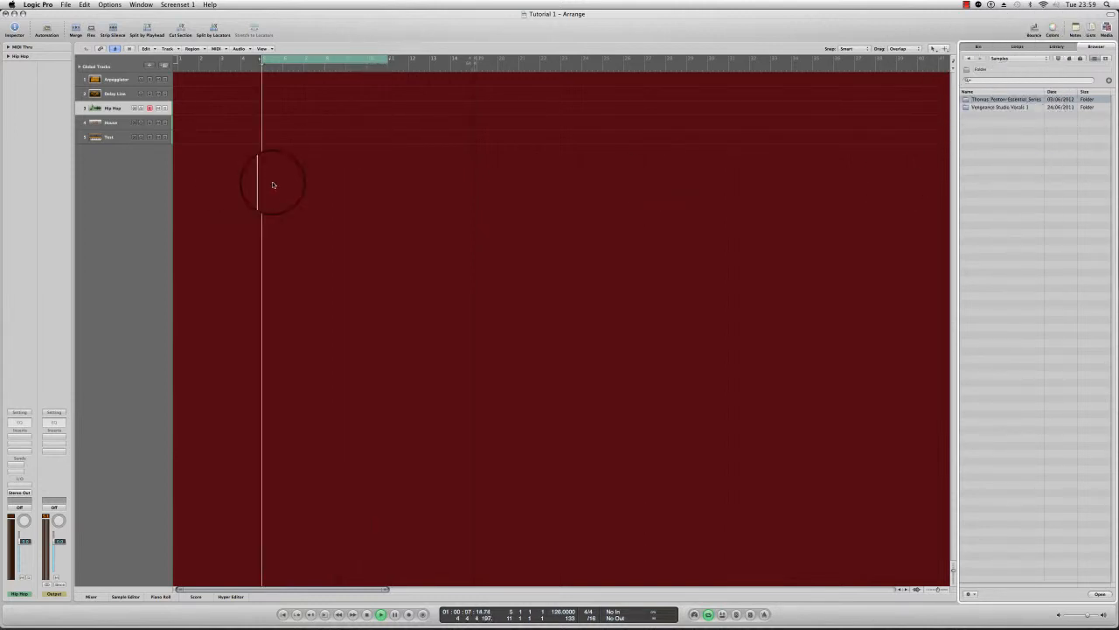
# Step back through the browsed sample folders until the home folder is reached
pyautogui.click(968, 59)
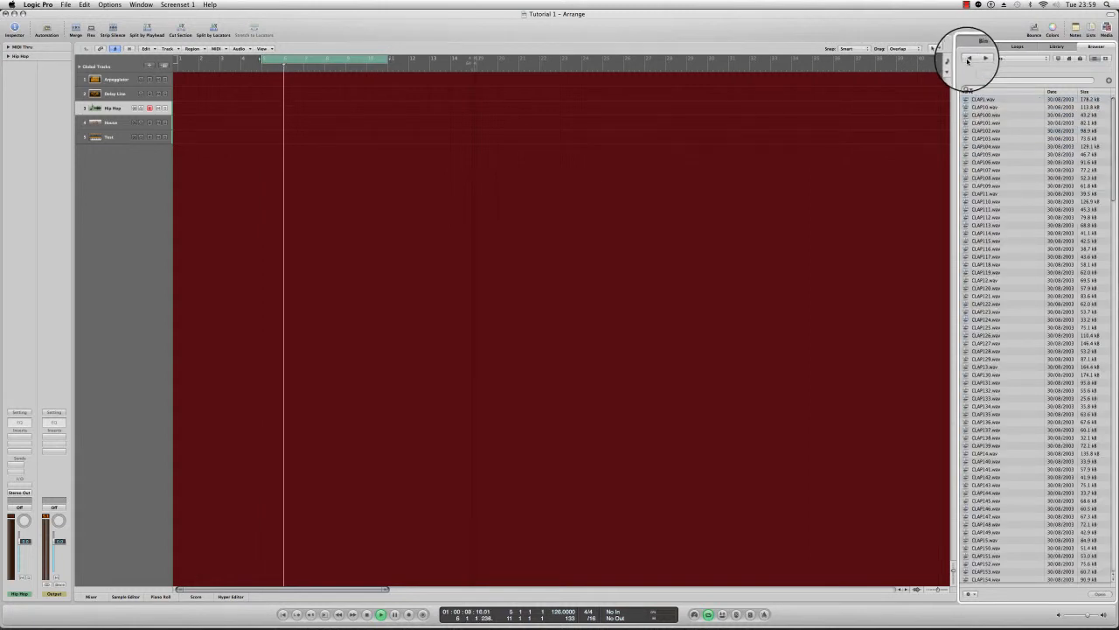
pyautogui.click(968, 58)
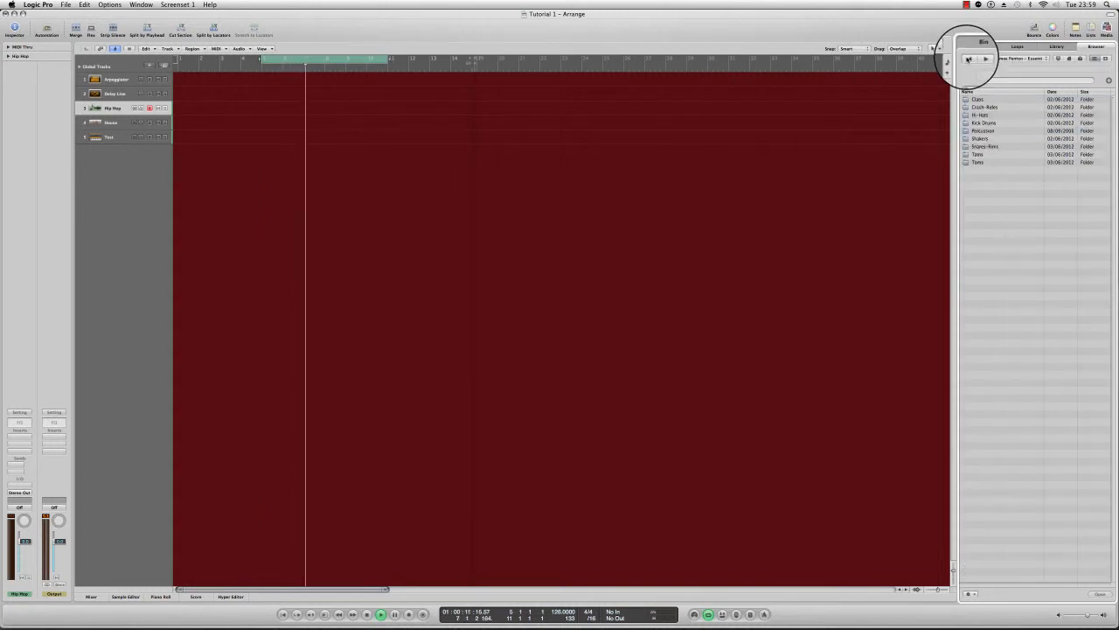
pyautogui.click(968, 60)
pyautogui.click(968, 59)
pyautogui.click(968, 59)
pyautogui.click(968, 60)
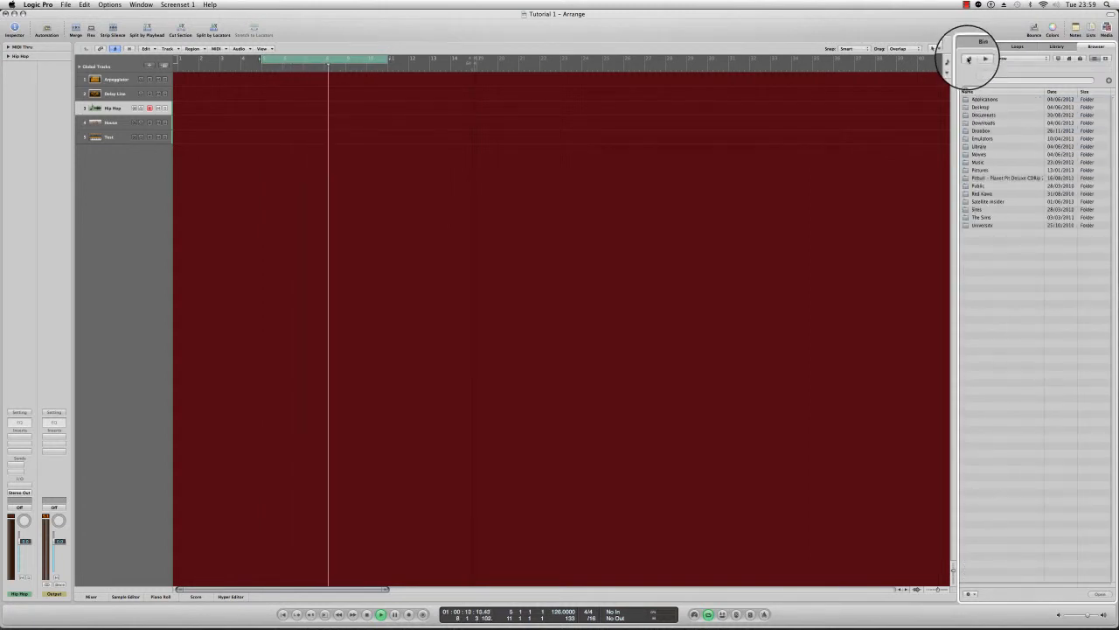
# Open the Logic folder inside Music and look through its list of project folders
pyautogui.doubleClick(988, 162)
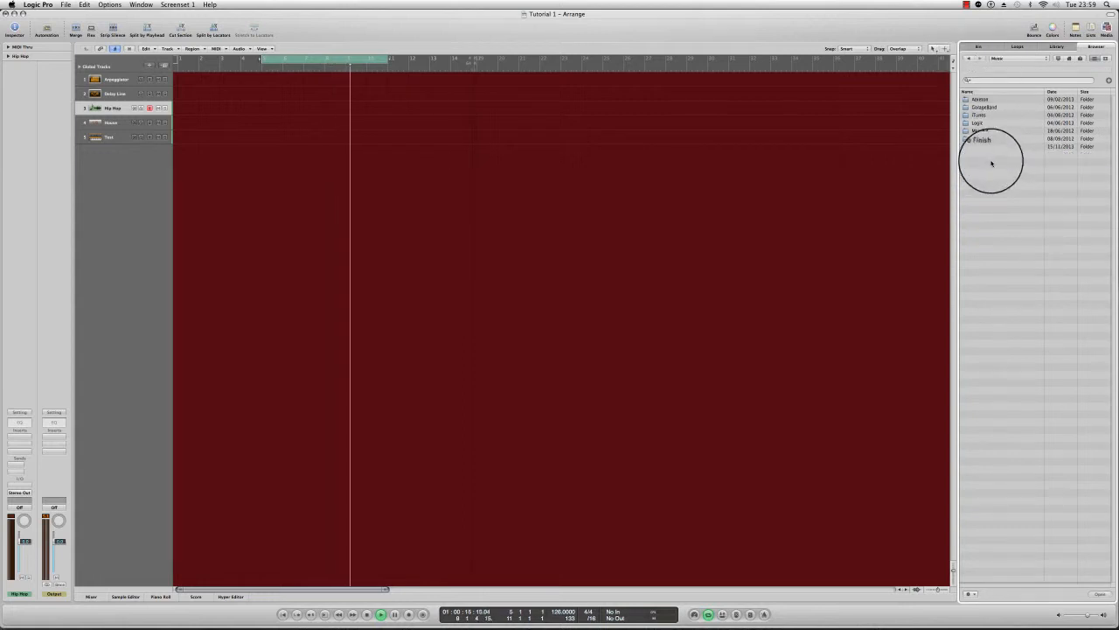
pyautogui.doubleClick(976, 123)
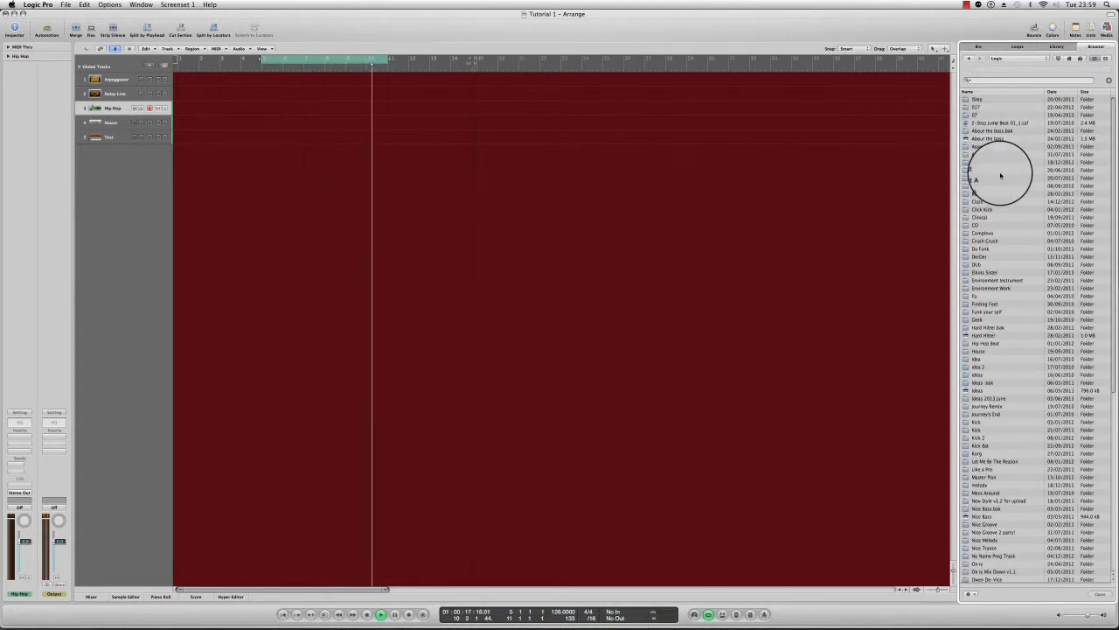
pyautogui.scroll(-10, 1000, 297)
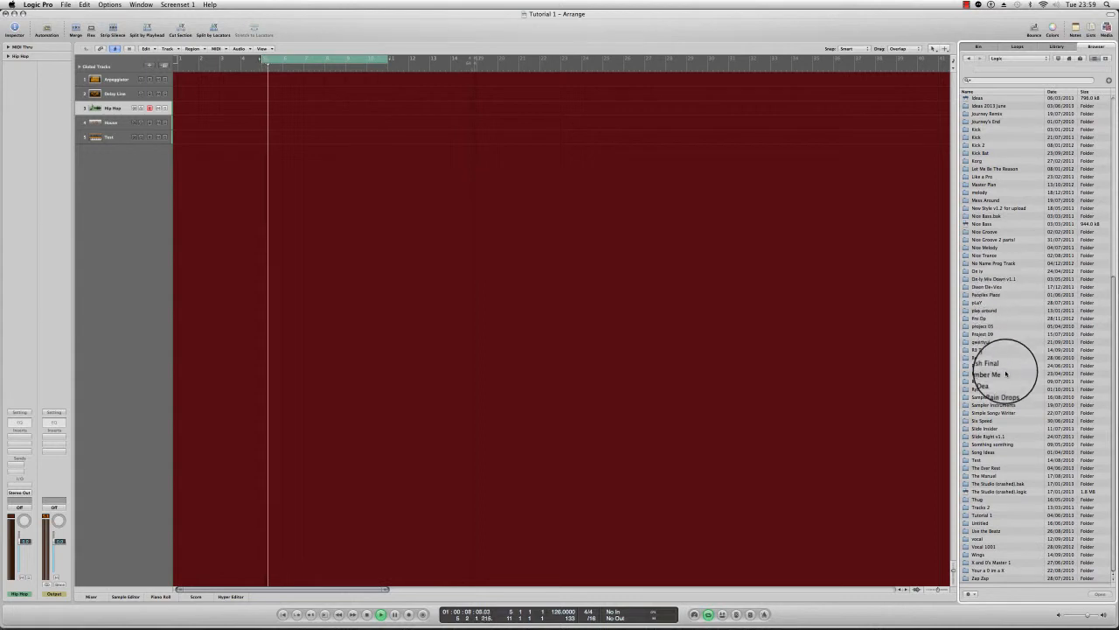
pyautogui.scroll(10, 1005, 373)
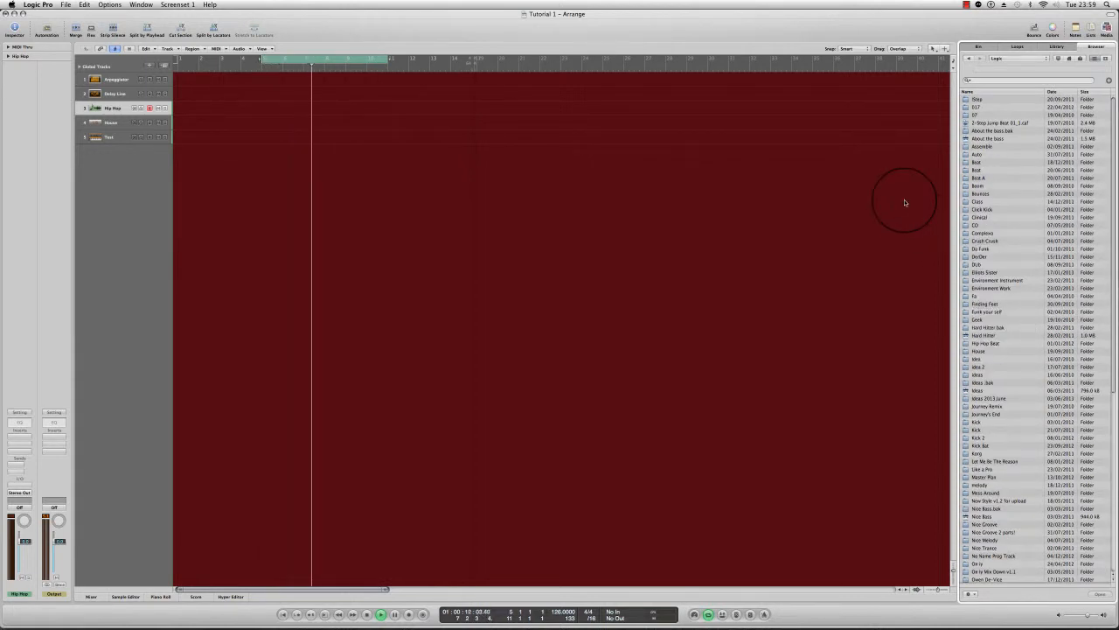
pyautogui.scroll(-10, 997, 252)
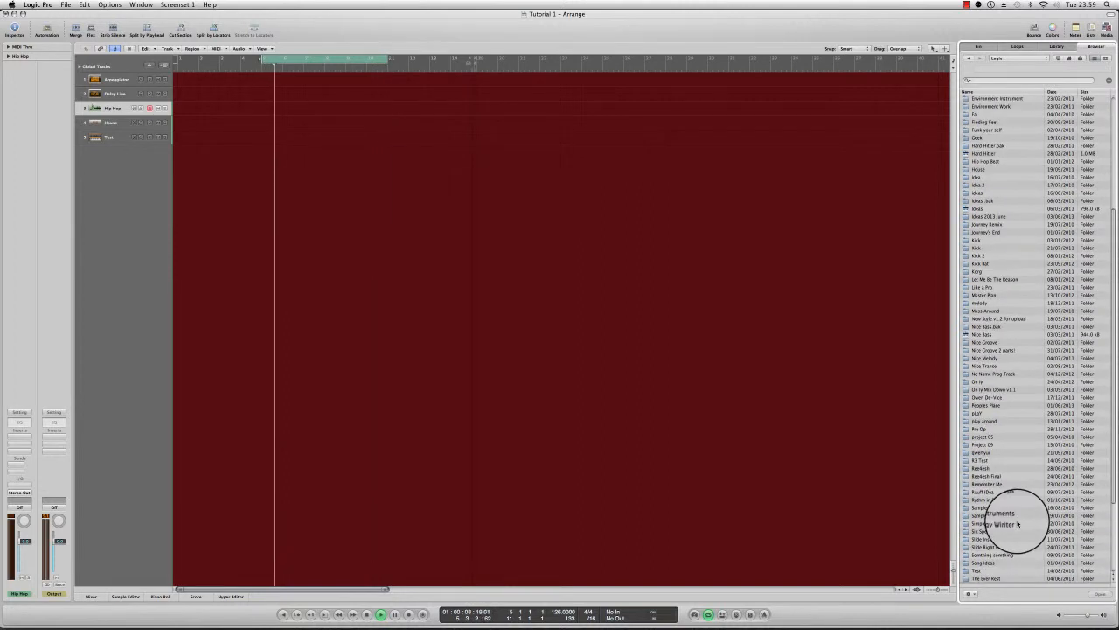
pyautogui.scroll(10, 1014, 520)
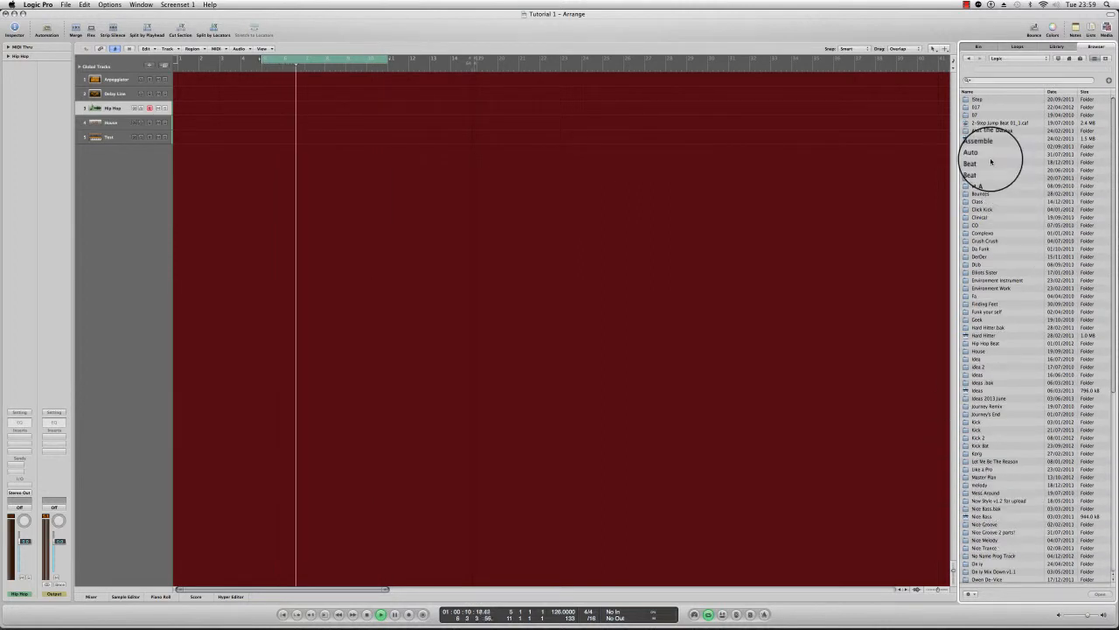
# Look through the rest of the Logic folder, and browse the Library's Logic Instruments, Bass and Keyboards categories
pyautogui.scroll(-10, 994, 187)
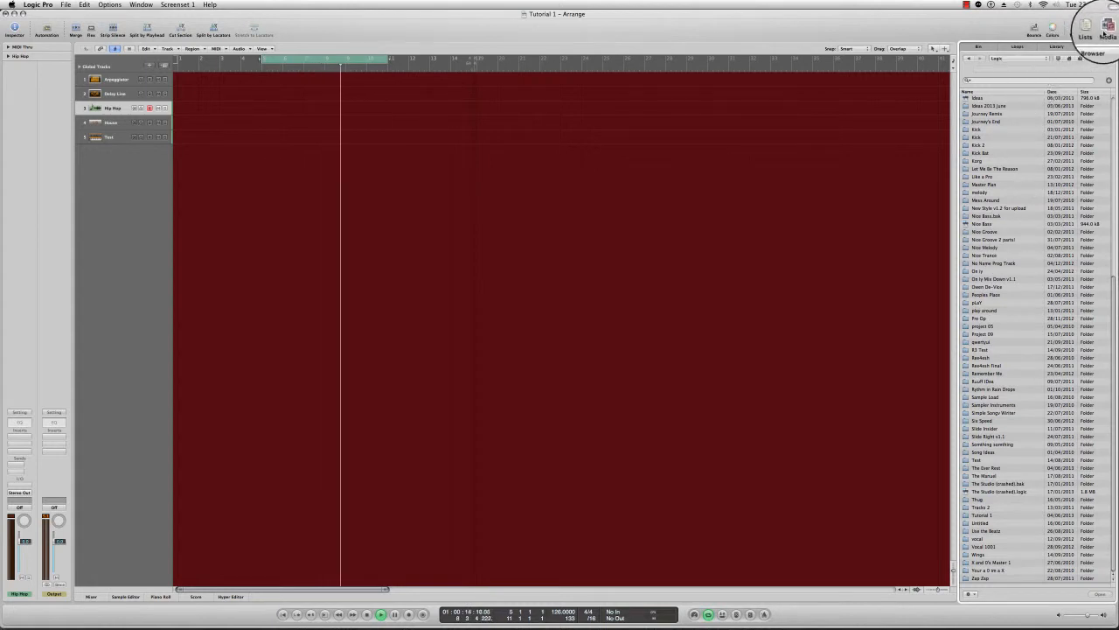
pyautogui.click(1057, 46)
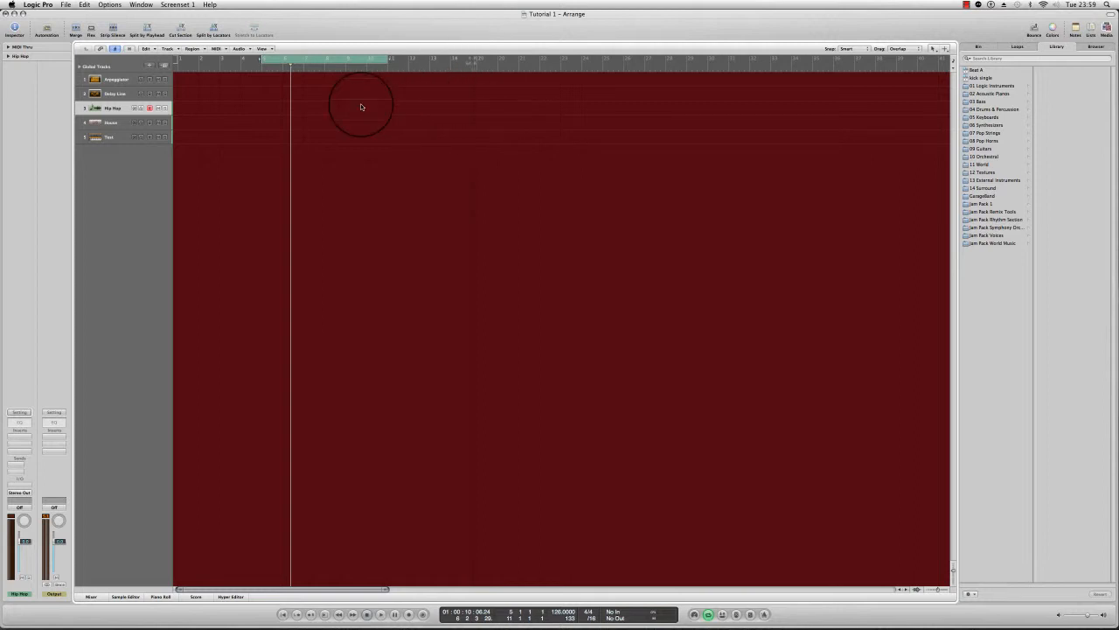
pyautogui.click(993, 85)
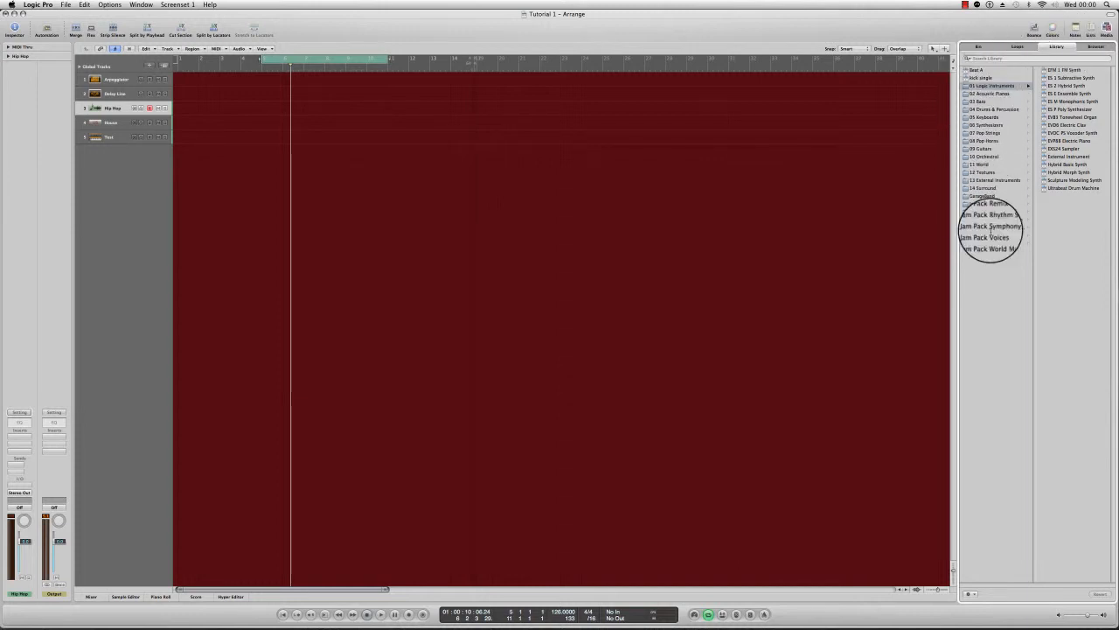
pyautogui.click(1005, 101)
pyautogui.click(996, 118)
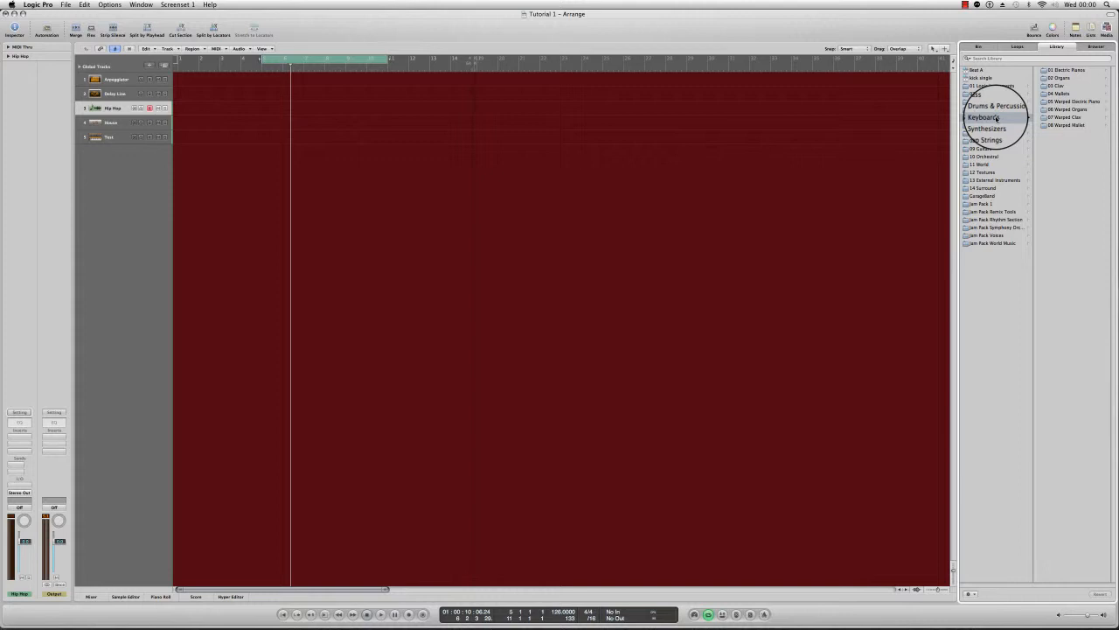
# Load the Dark Trance Bass setting from the Library's Synth Bass category onto the Test track, after browsing Synth Brass
pyautogui.click(109, 136)
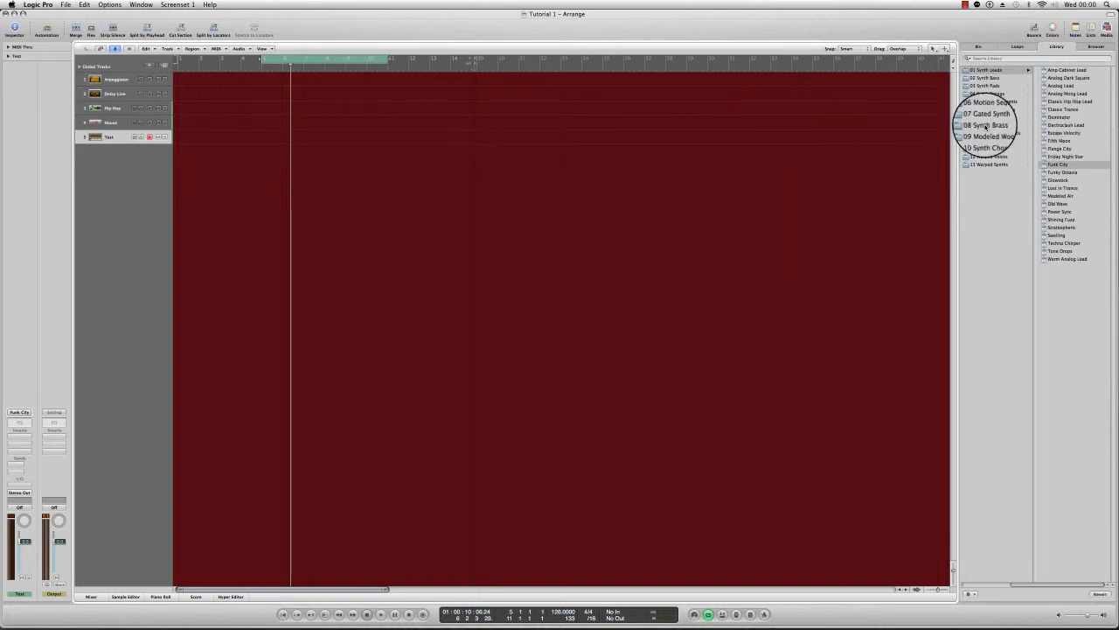
pyautogui.click(985, 125)
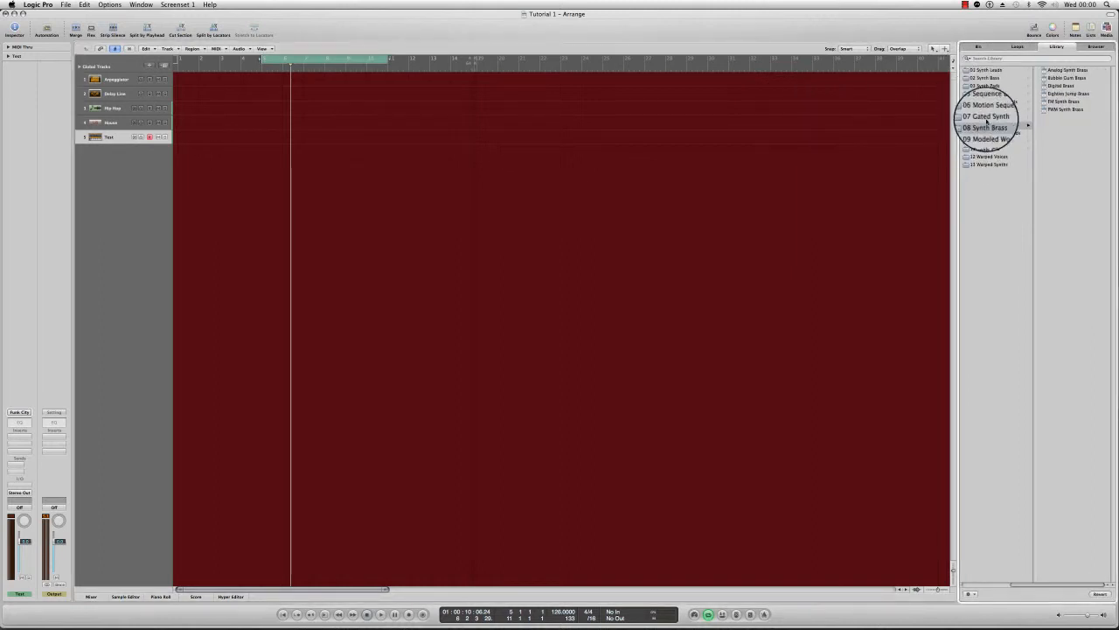
pyautogui.click(997, 70)
pyautogui.click(1006, 77)
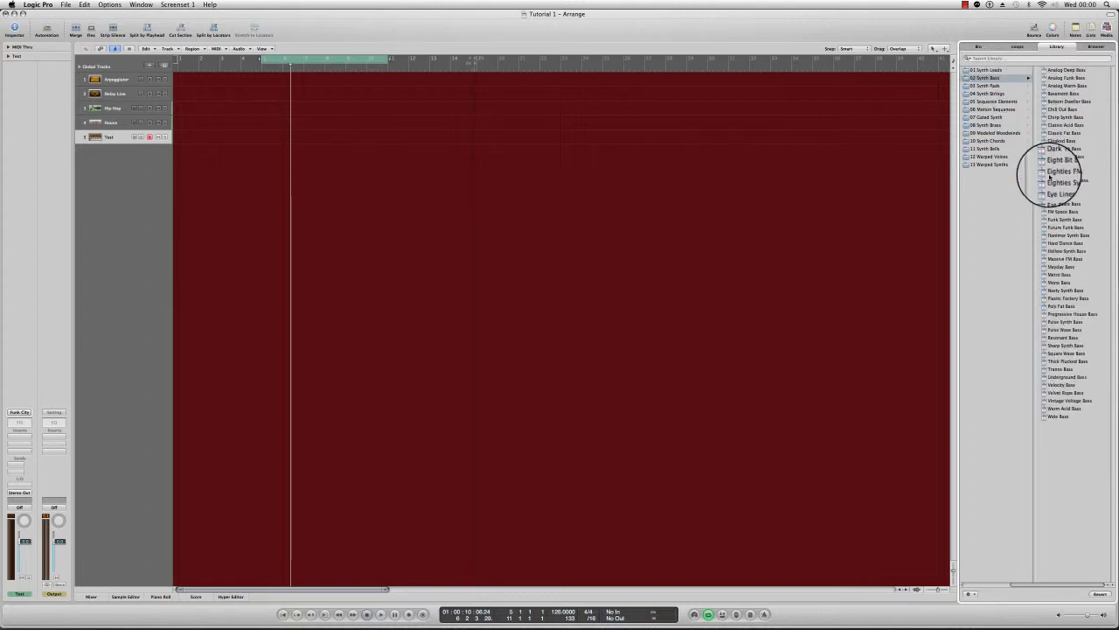
pyautogui.click(1070, 156)
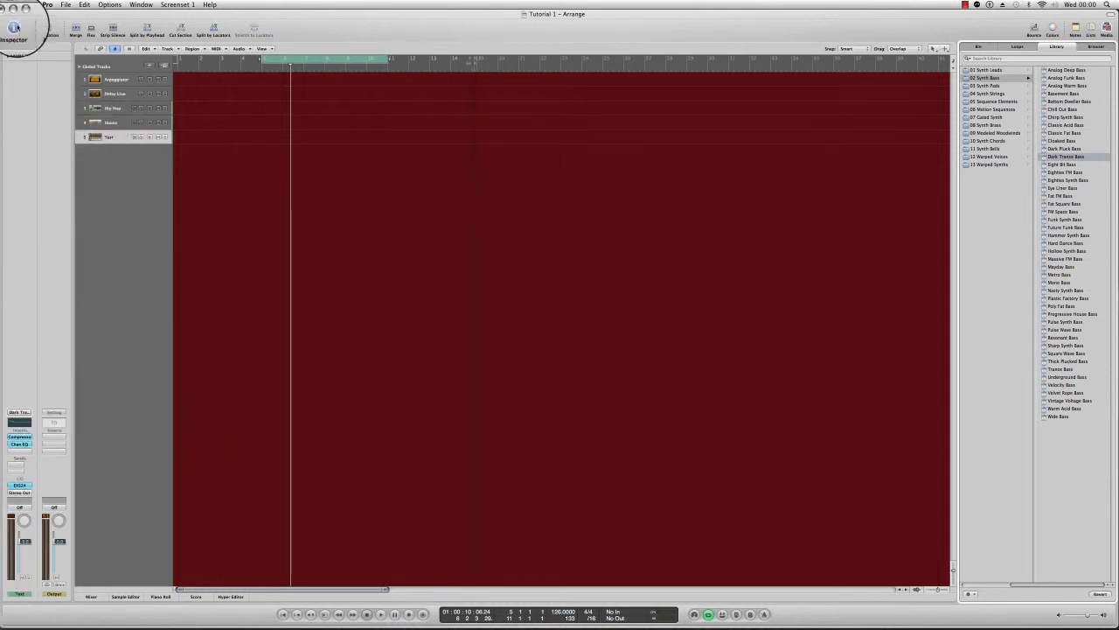
# Compare the channel strips of the House, Hip Hop and Test tracks, and view the instruments available for the Test track
pyautogui.click(111, 122)
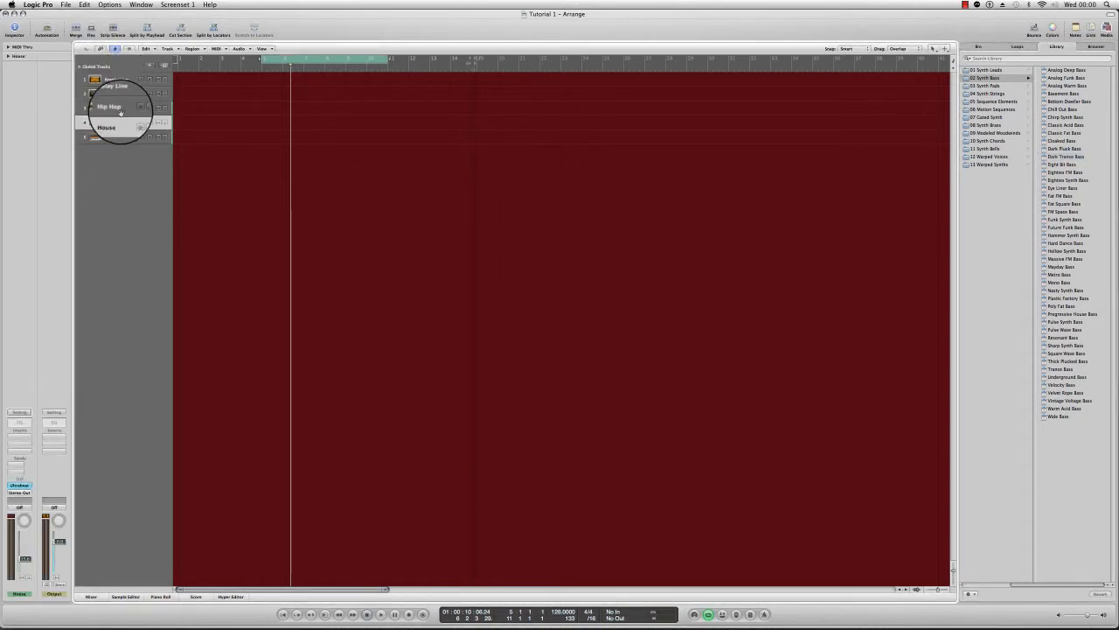
pyautogui.click(114, 106)
pyautogui.click(117, 123)
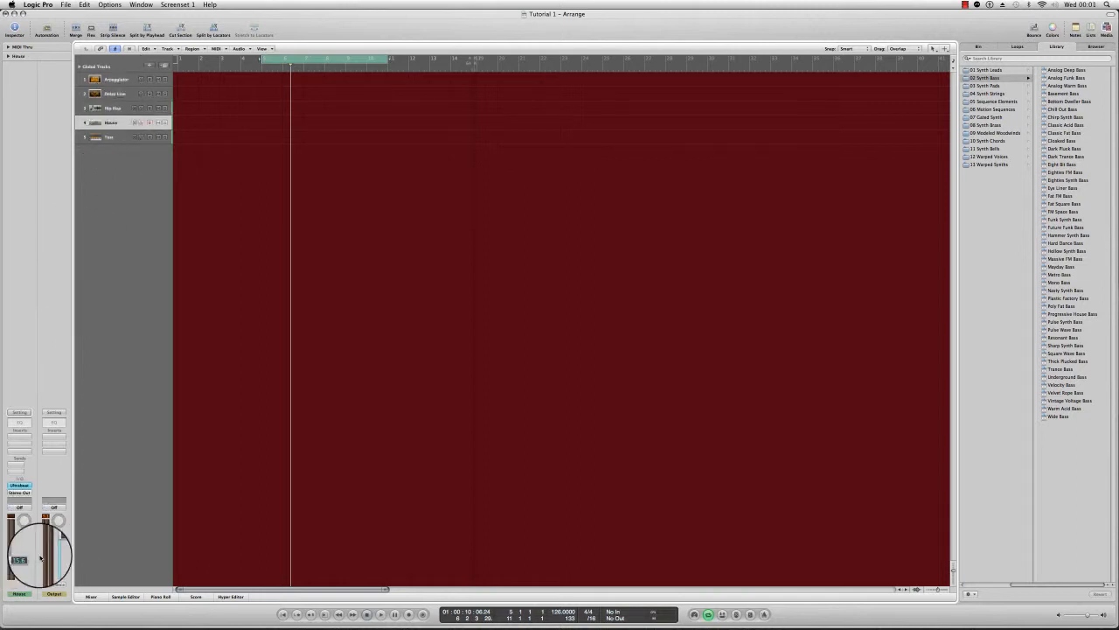
pyautogui.click(112, 137)
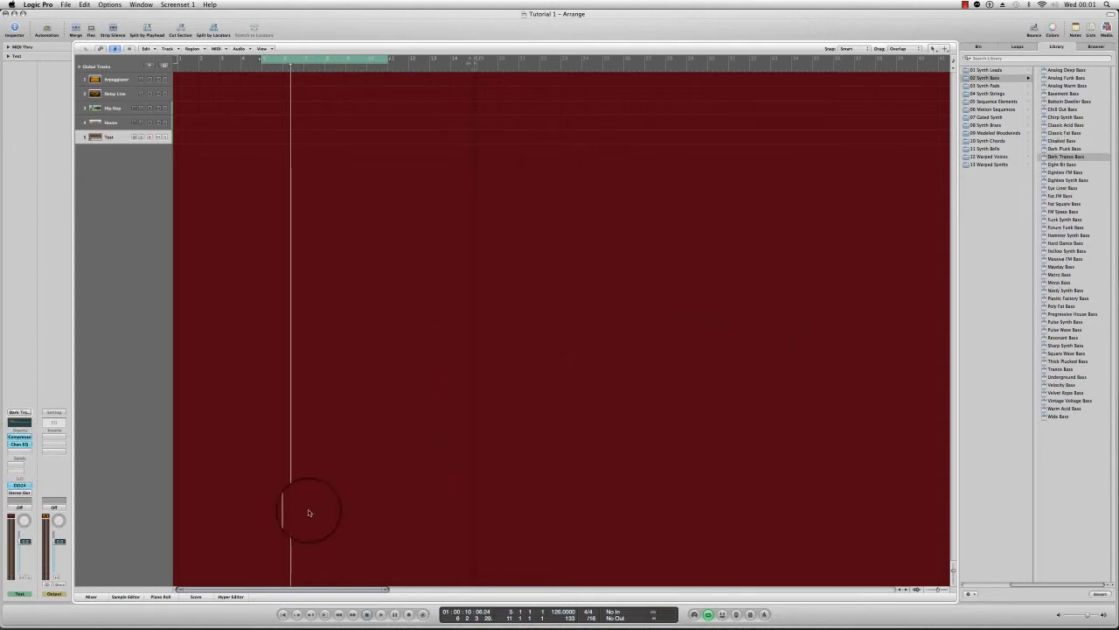
pyautogui.click(19, 486)
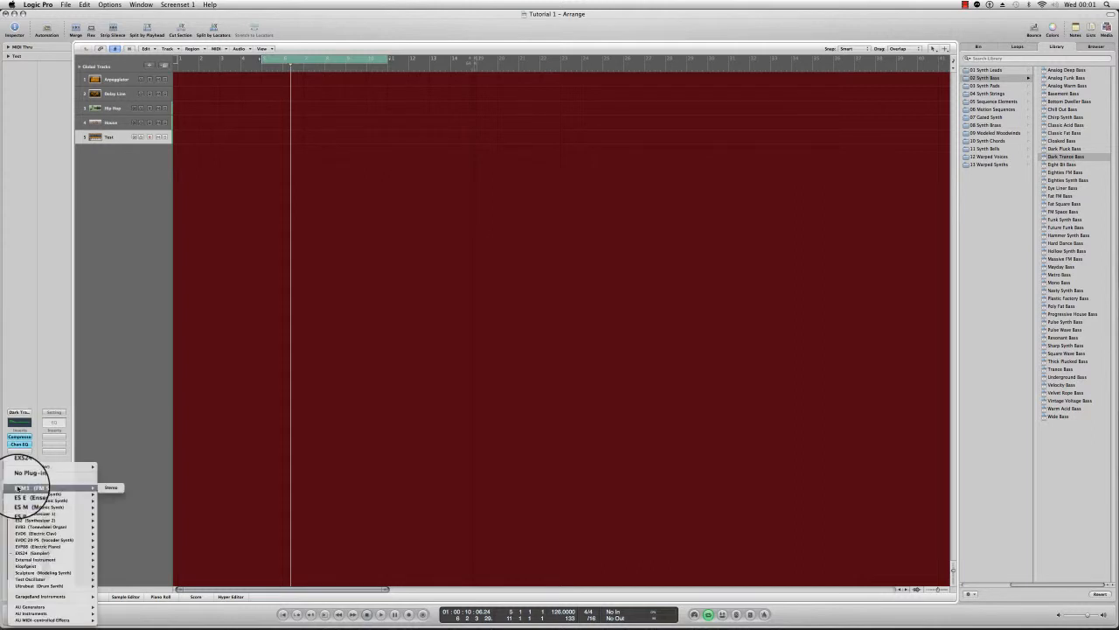
pyautogui.click(175, 393)
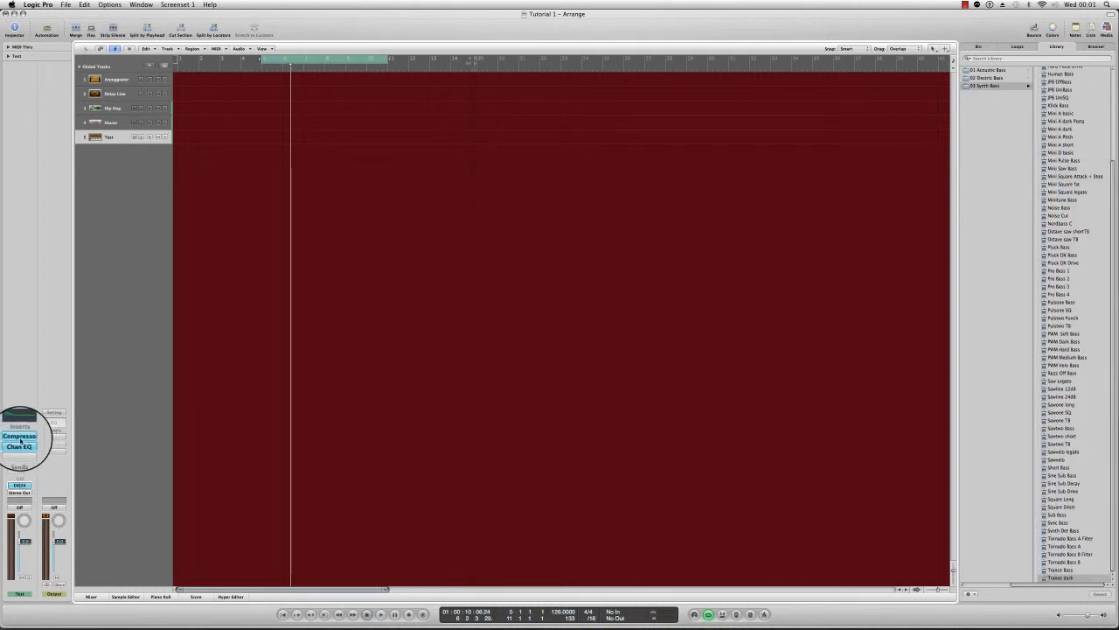
# Open the Test track's Compressor, Channel EQ and EXS24 plug-ins and arrange their windows side by side
pyautogui.click(19, 437)
pyautogui.click(20, 447)
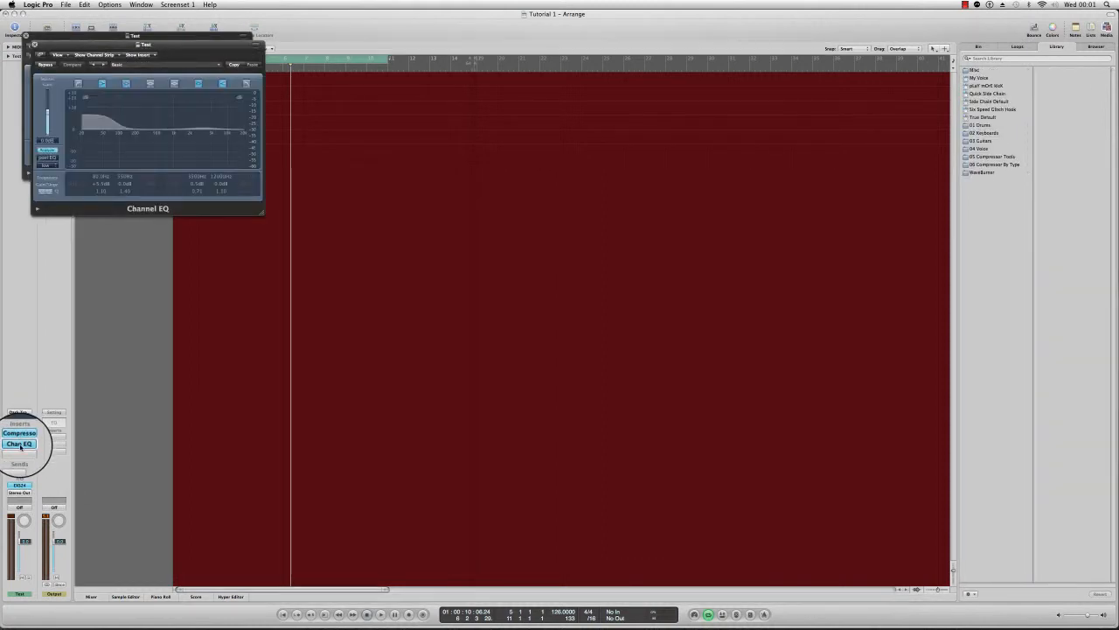
pyautogui.moveTo(158, 35); pyautogui.dragTo(364, 31)
pyautogui.click(19, 484)
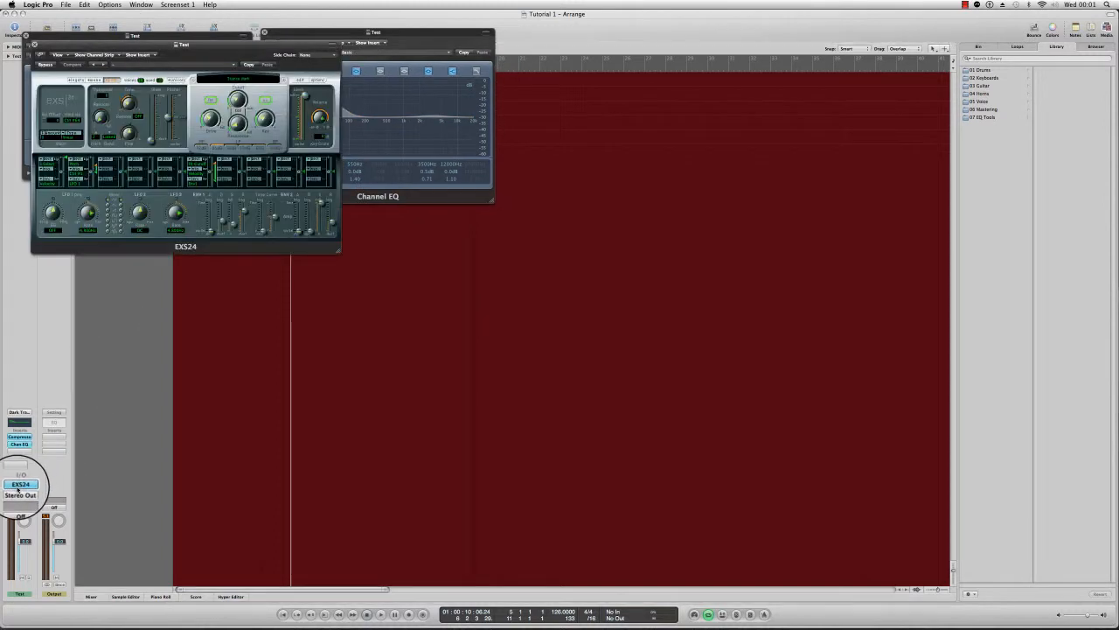
pyautogui.moveTo(195, 44); pyautogui.dragTo(668, 29)
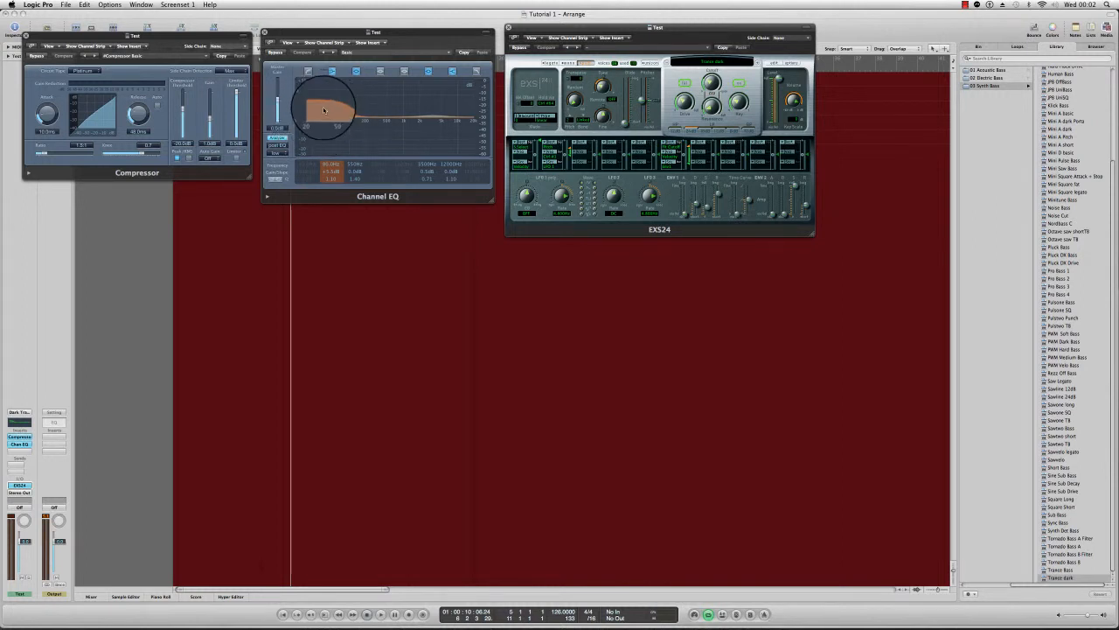
# Try adjusting the low band of the Channel EQ, and close the Compressor and Channel EQ windows
pyautogui.moveTo(322, 96); pyautogui.dragTo(320, 114)
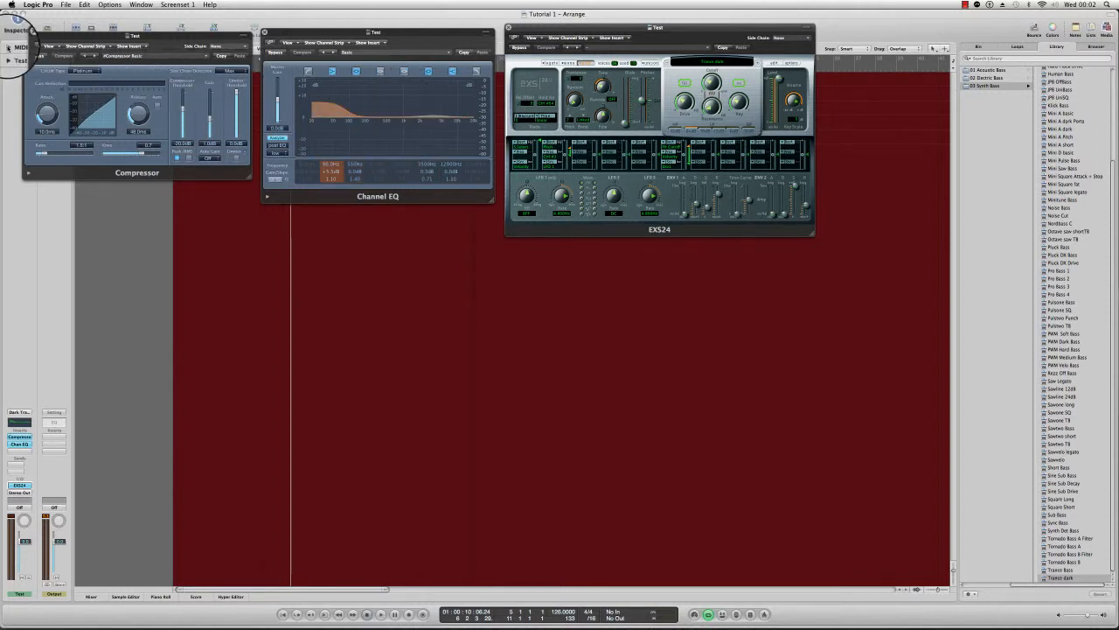
pyautogui.click(25, 36)
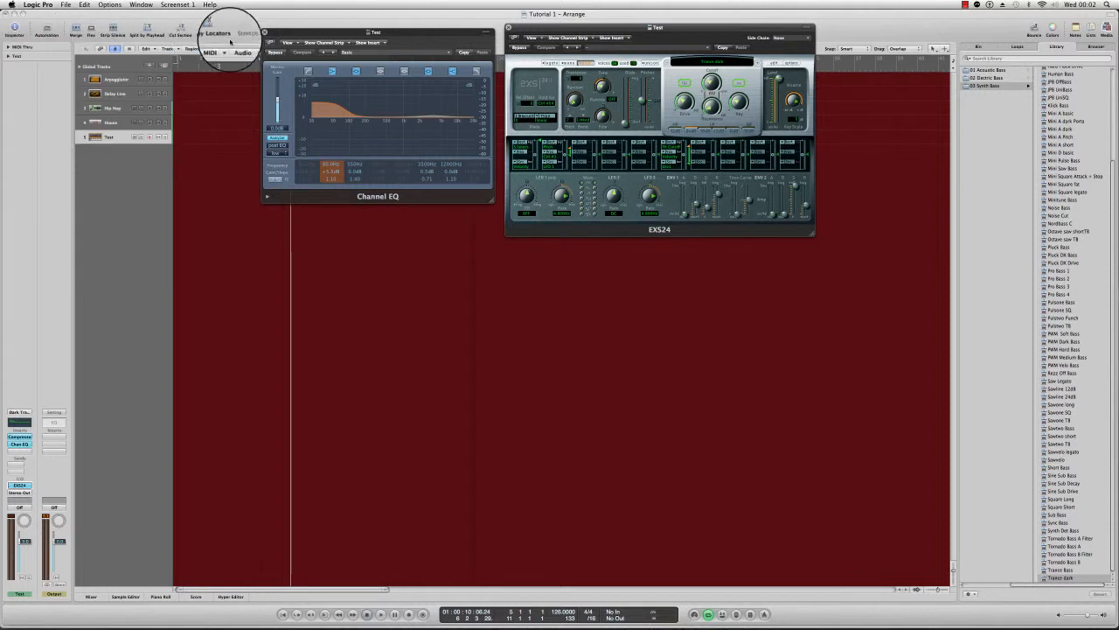
pyautogui.click(264, 33)
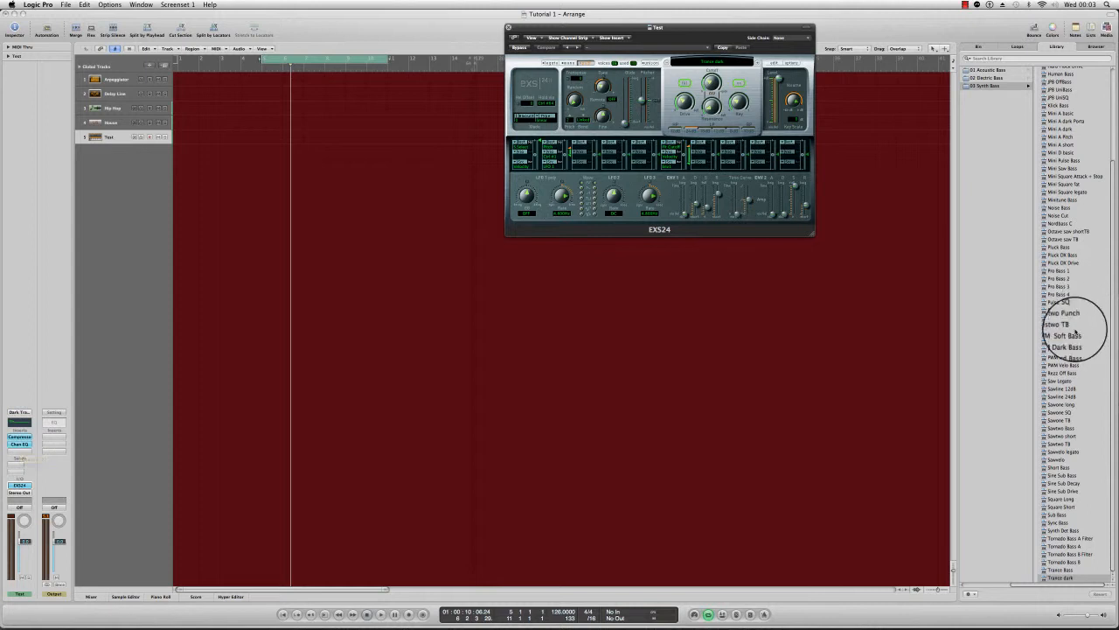
# Reopen the Test track's Channel EQ and Compressor for viewing, and close all three plug-in windows
pyautogui.click(20, 446)
pyautogui.click(19, 436)
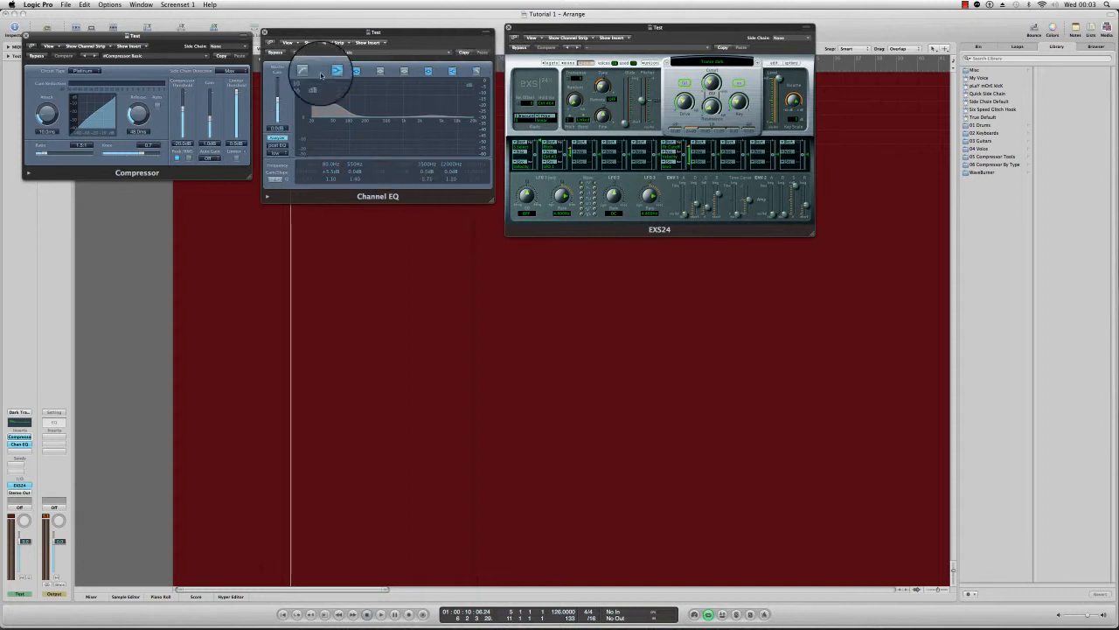
pyautogui.click(264, 32)
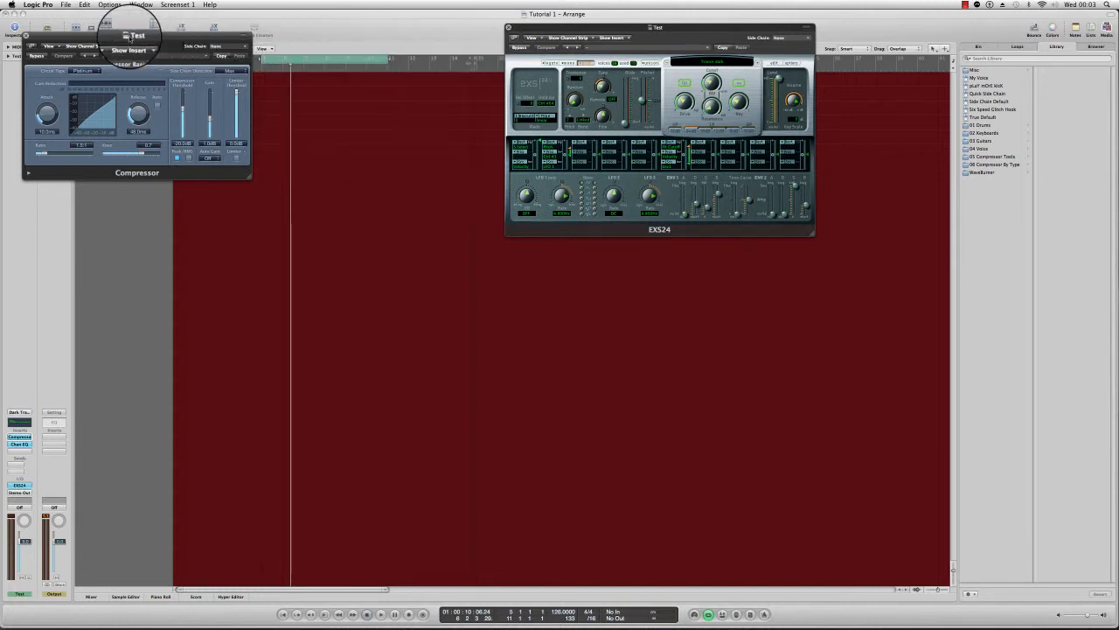
pyautogui.click(26, 35)
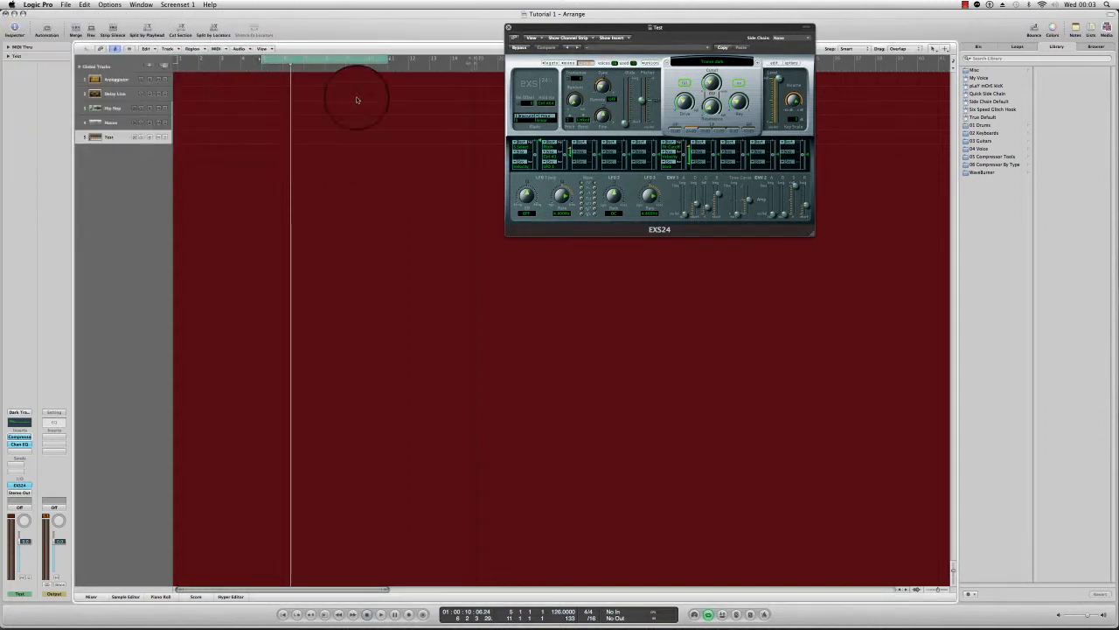
pyautogui.click(508, 27)
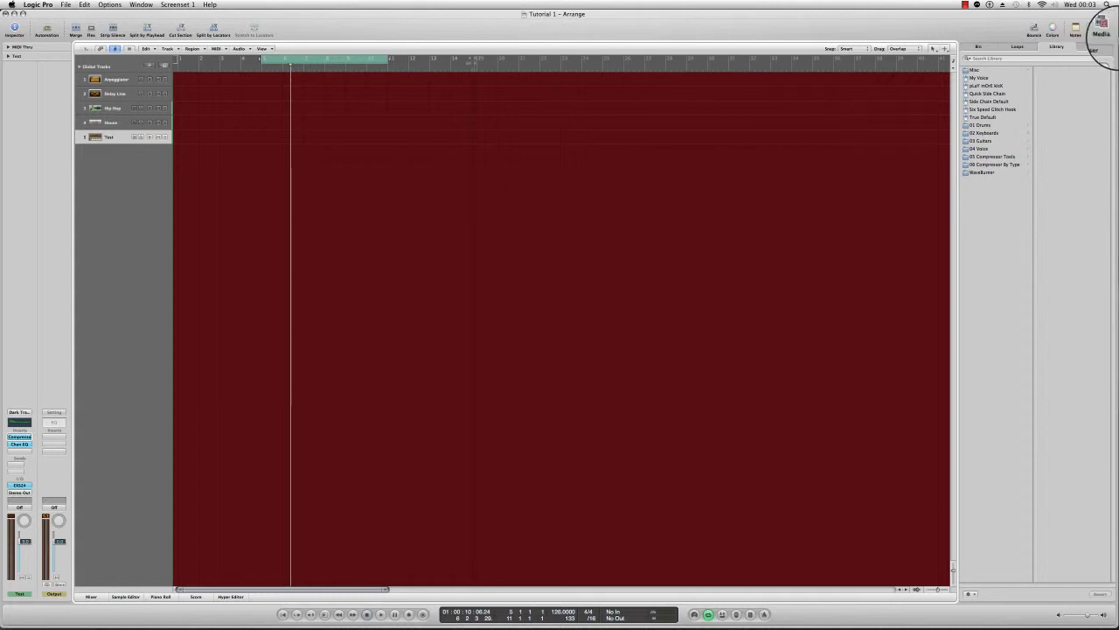
# Hide the Media area and remove the Ultrabeat instrument from the House track, leaving the Test track selected
pyautogui.click(1101, 31)
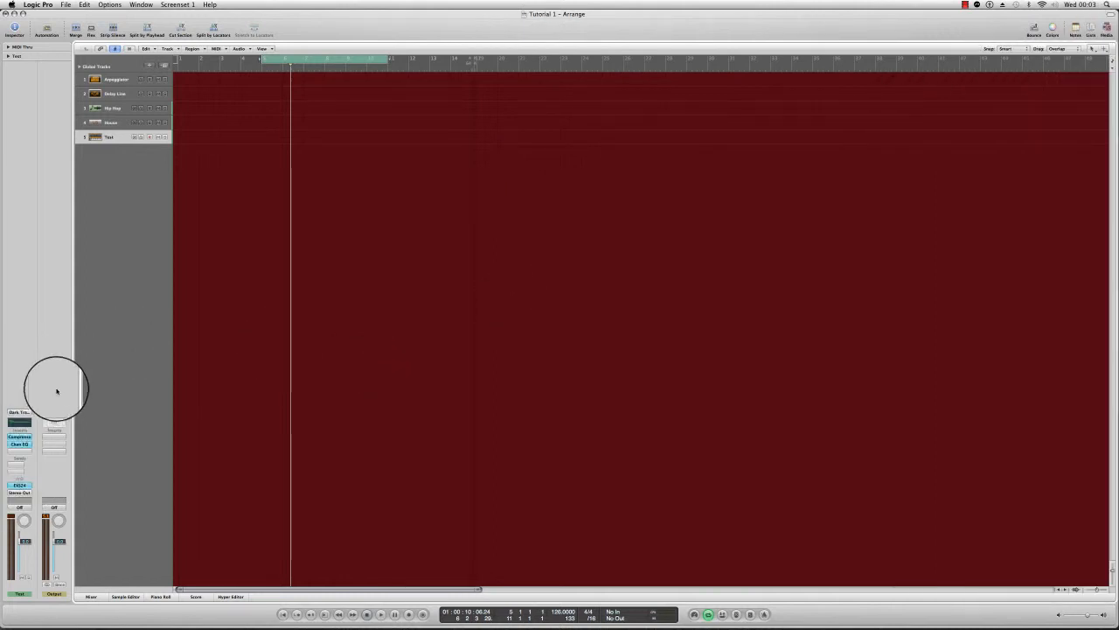
pyautogui.click(106, 122)
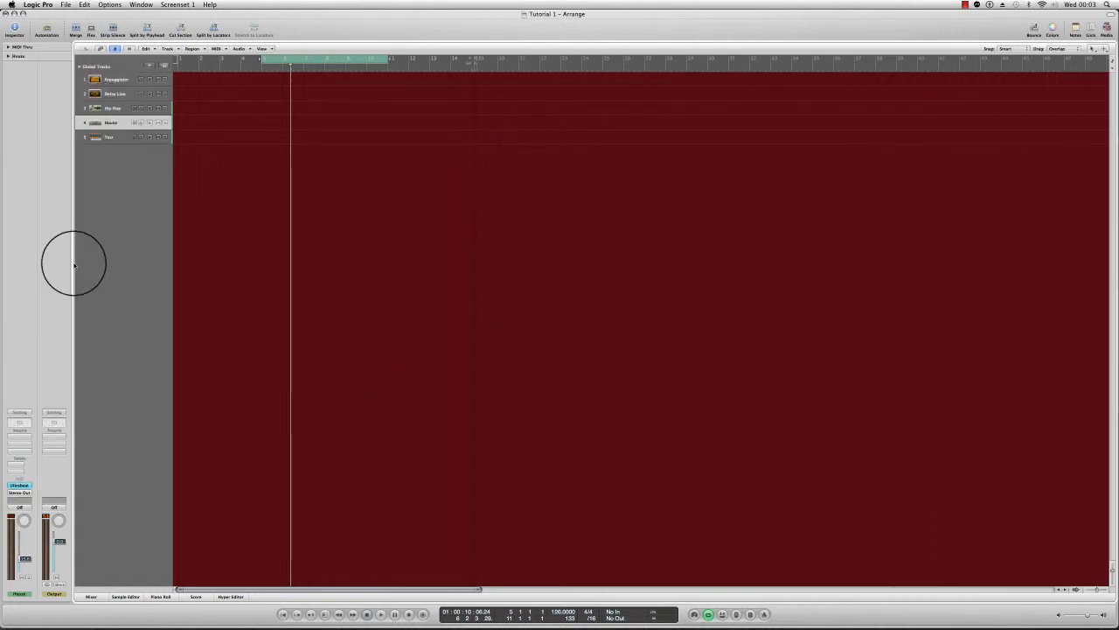
pyautogui.click(20, 485)
pyautogui.click(26, 476)
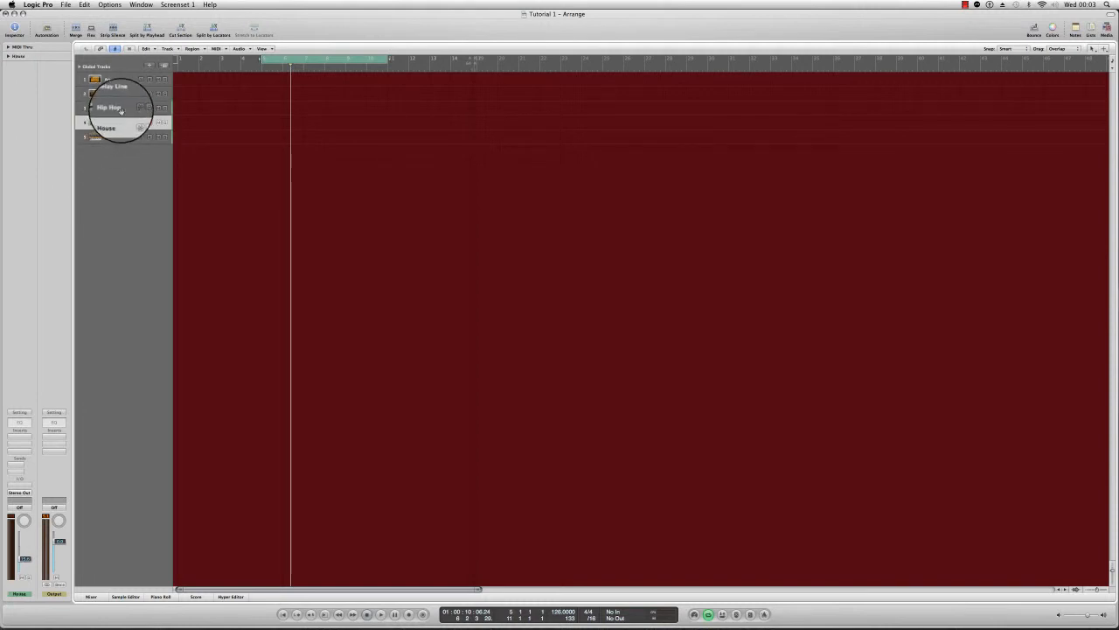
pyautogui.click(126, 138)
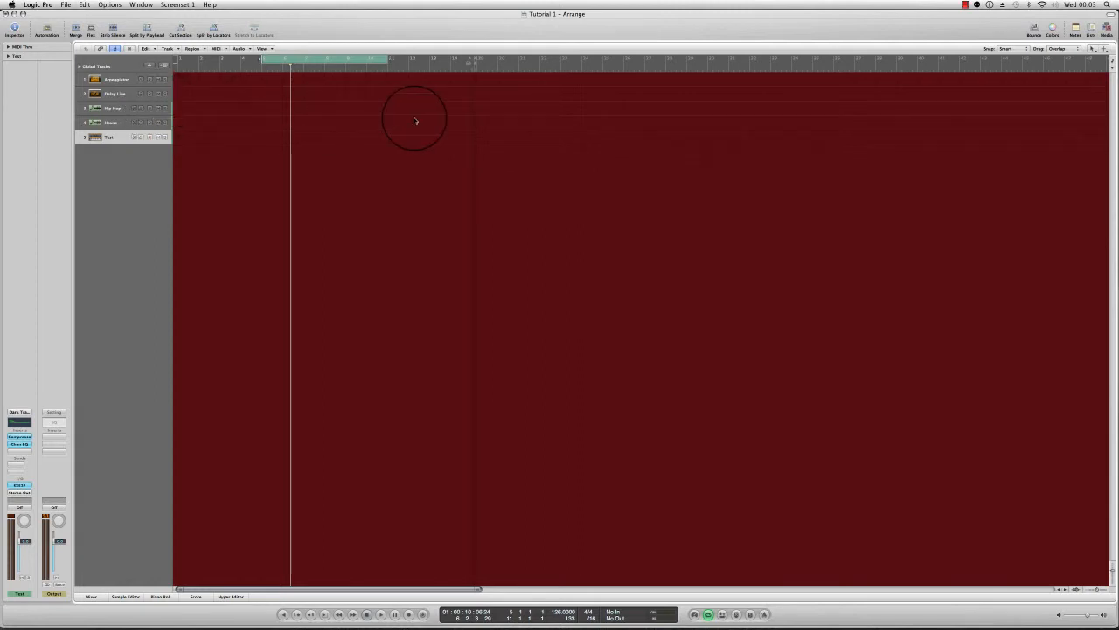
# Start creating a new track, view the Audio and External MIDI options, and choose the Software Instrument type
pyautogui.click(144, 65)
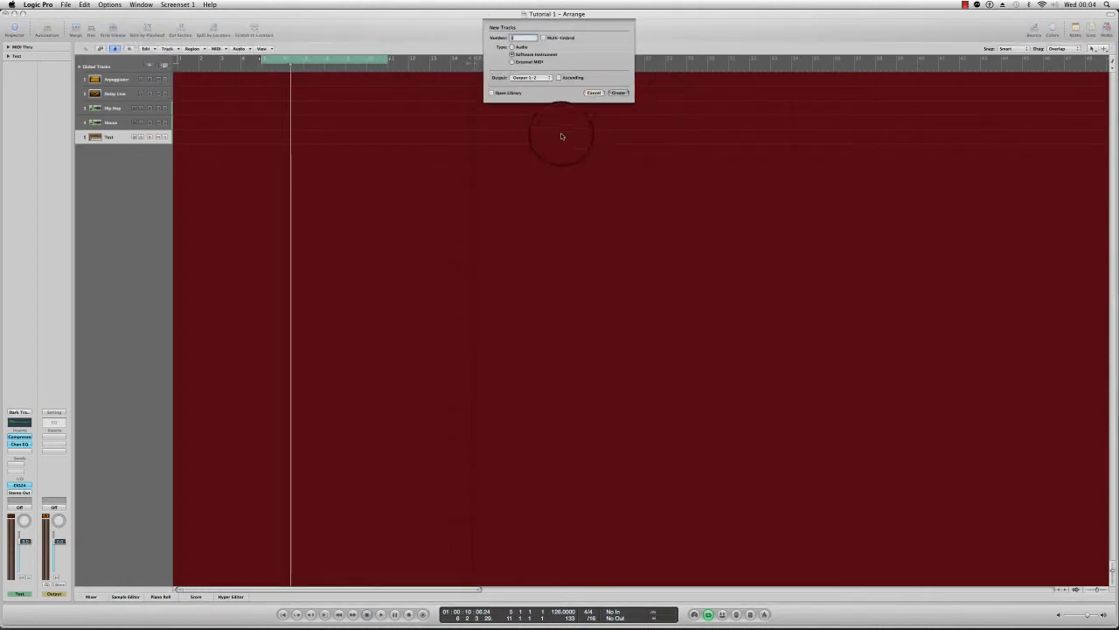
pyautogui.click(513, 47)
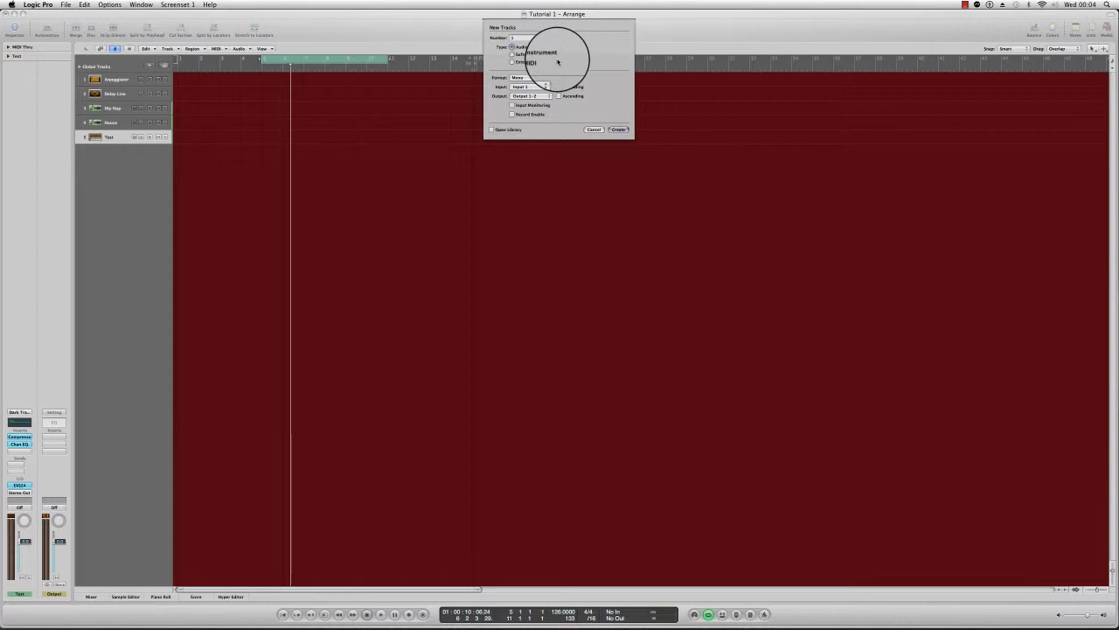
pyautogui.click(512, 63)
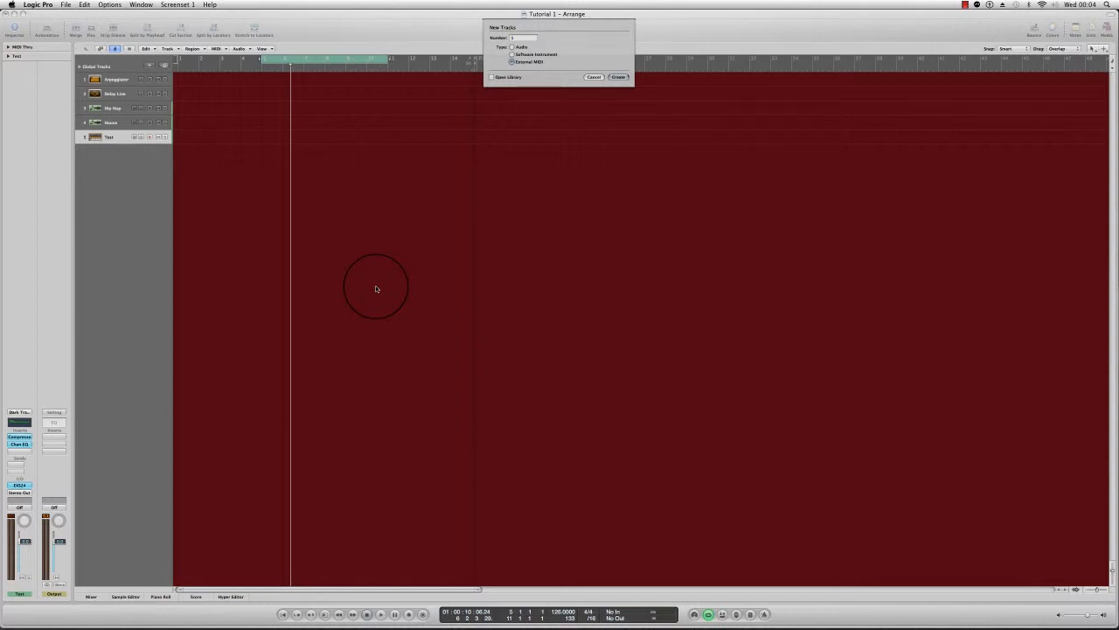
pyautogui.click(511, 55)
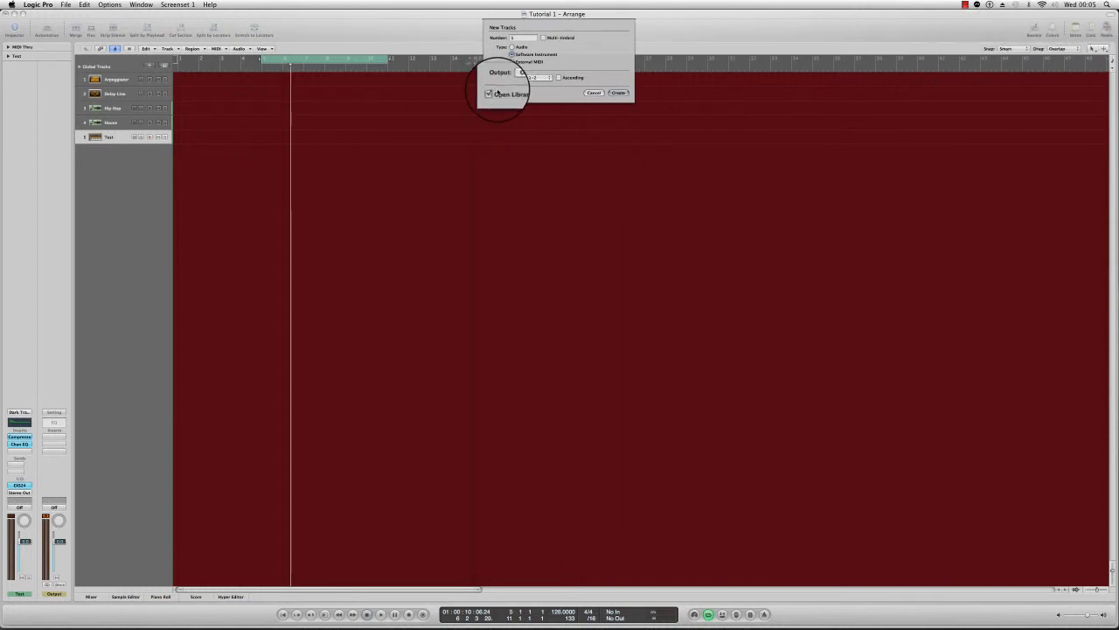
# Turn off Open Library for the new track and set its output to Stereo Output
pyautogui.click(491, 92)
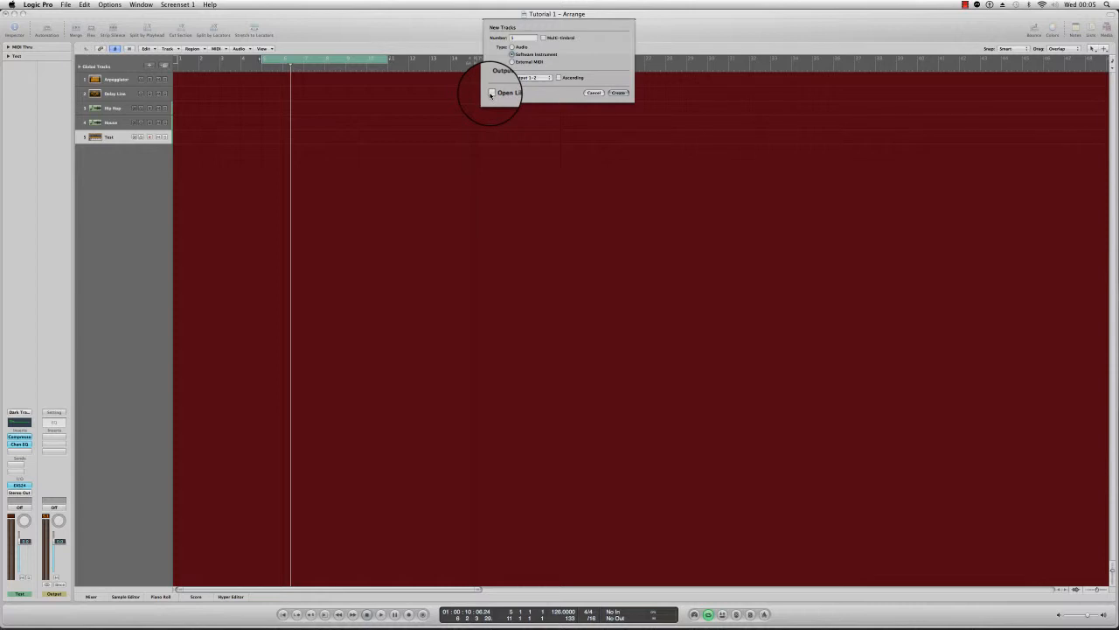
pyautogui.click(536, 79)
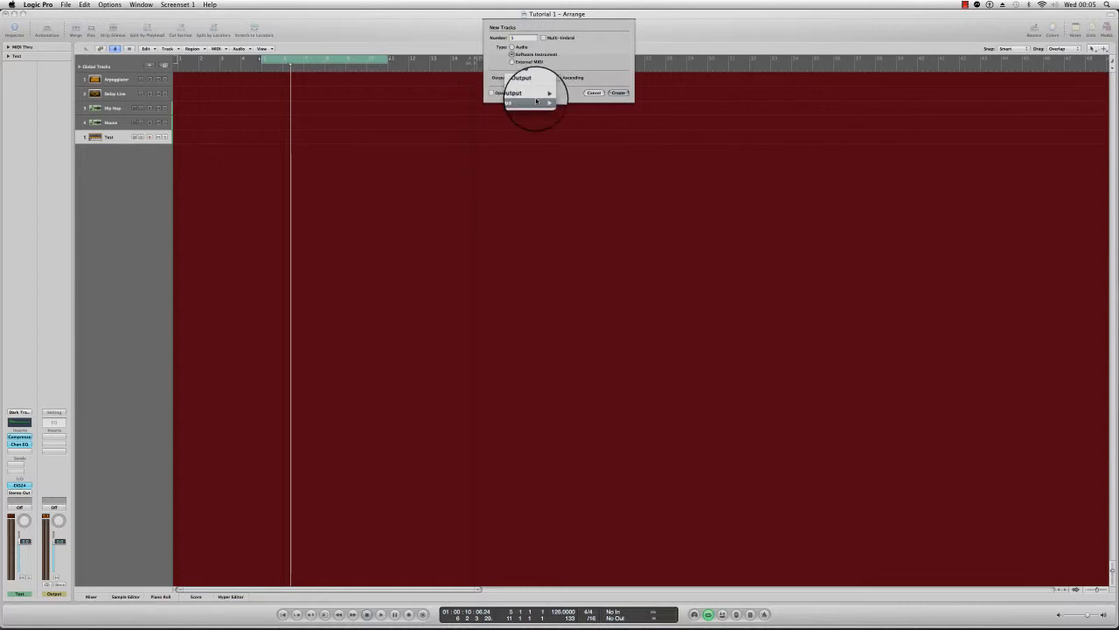
pyautogui.moveTo(539, 94)
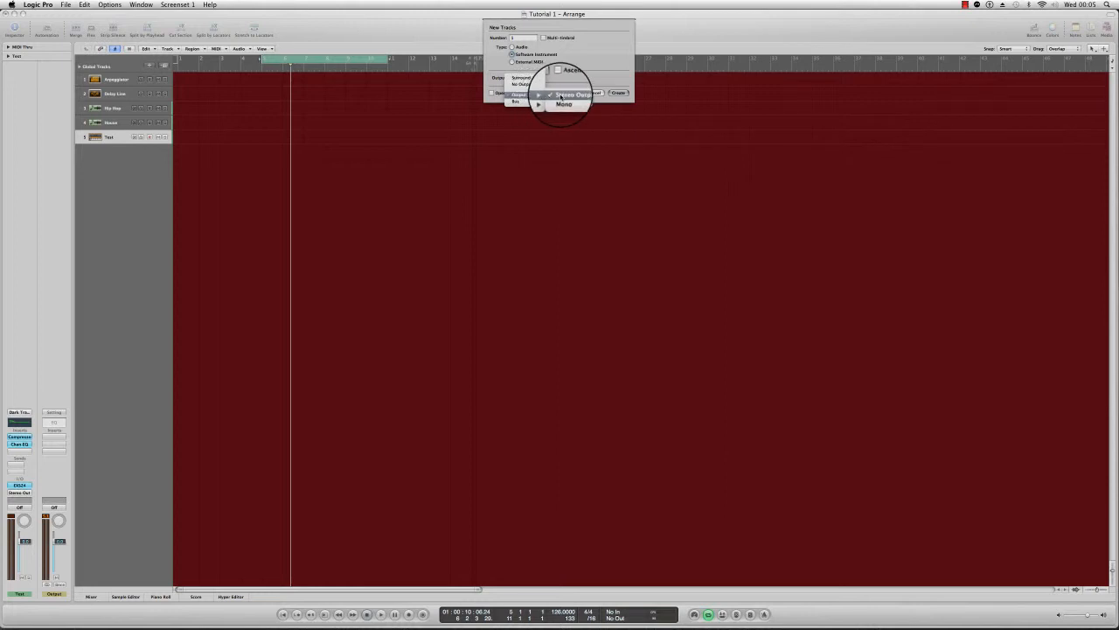
pyautogui.click(561, 95)
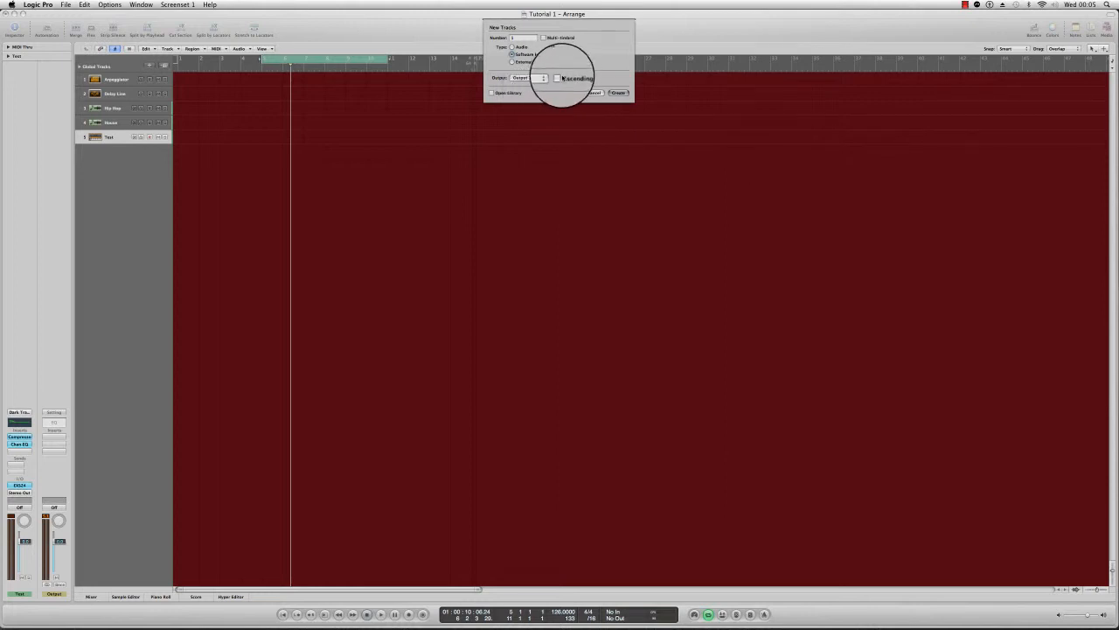
# Create the software instrument track named Beat and start playback to check it
pyautogui.click(619, 91)
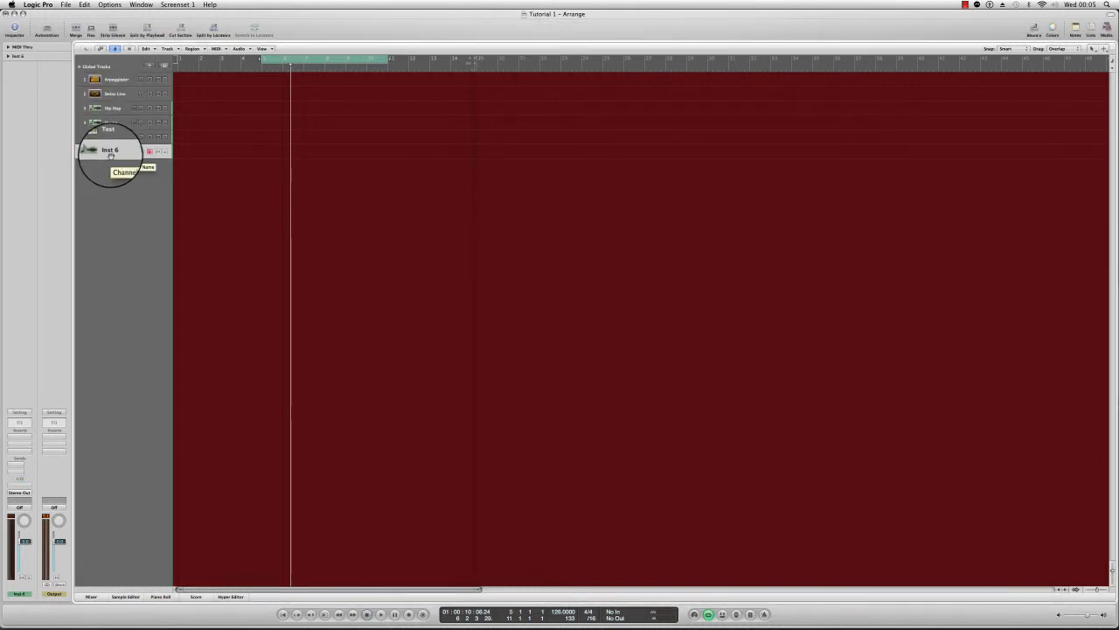
pyautogui.doubleClick(112, 153)
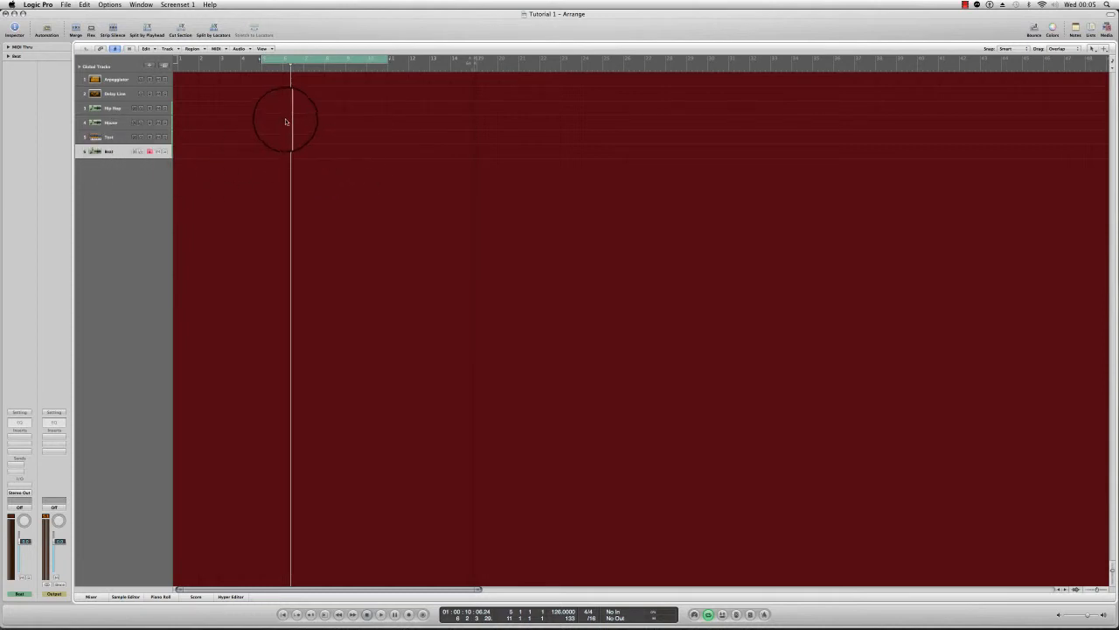
pyautogui.press('space')
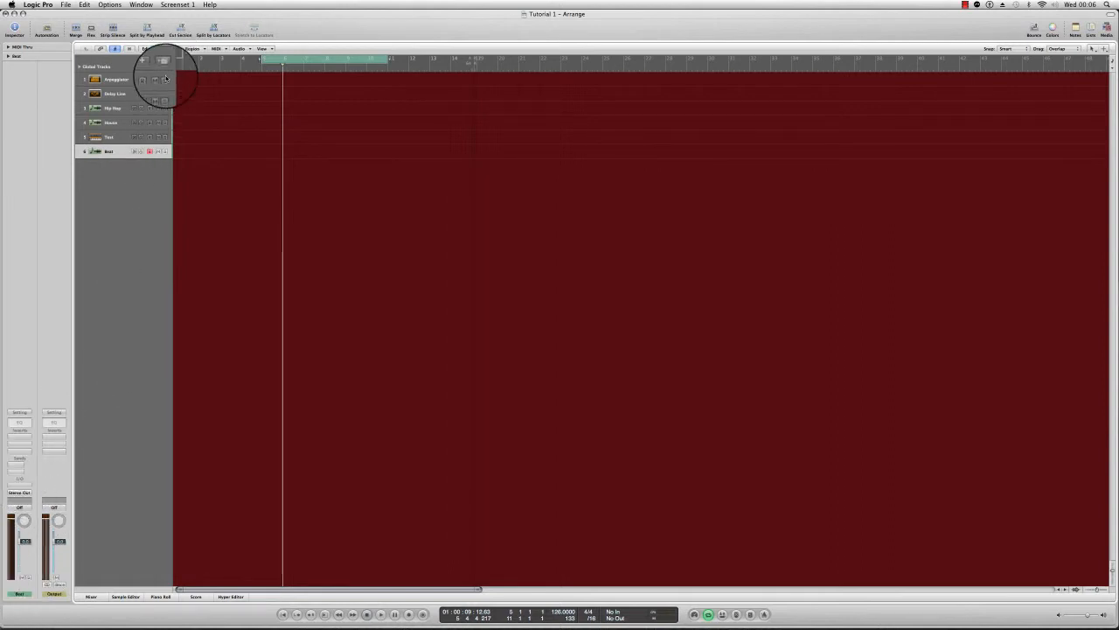
# Load Ultrabeat (Drum Synth) into the Beat track's instrument slot and move its window to the middle of the arrange area
pyautogui.click(15, 488)
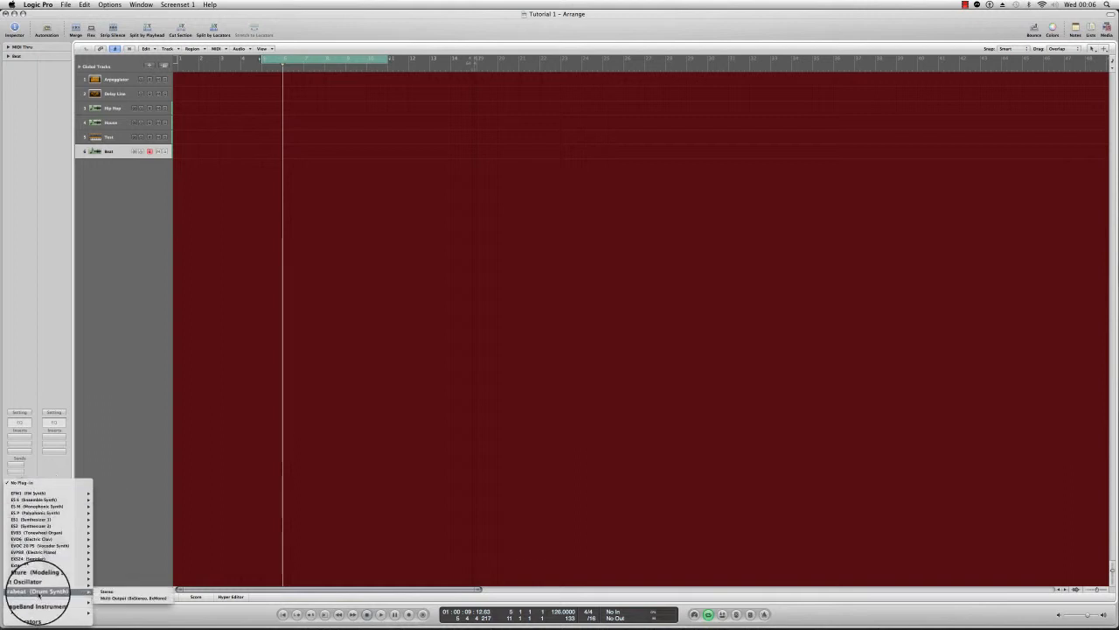
pyautogui.click(111, 356)
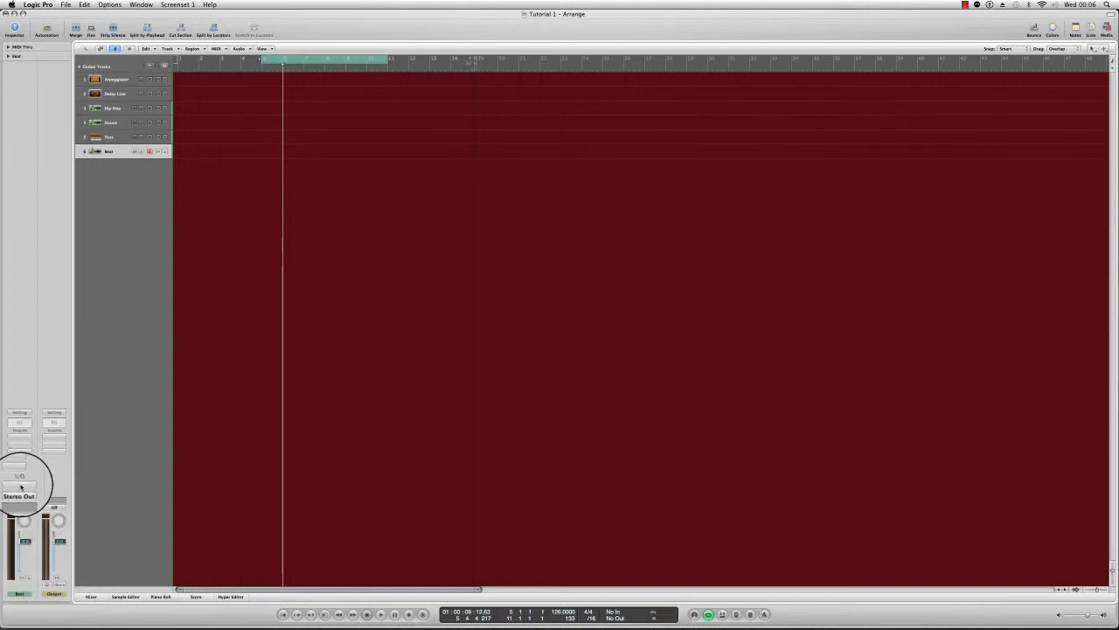
pyautogui.click(21, 486)
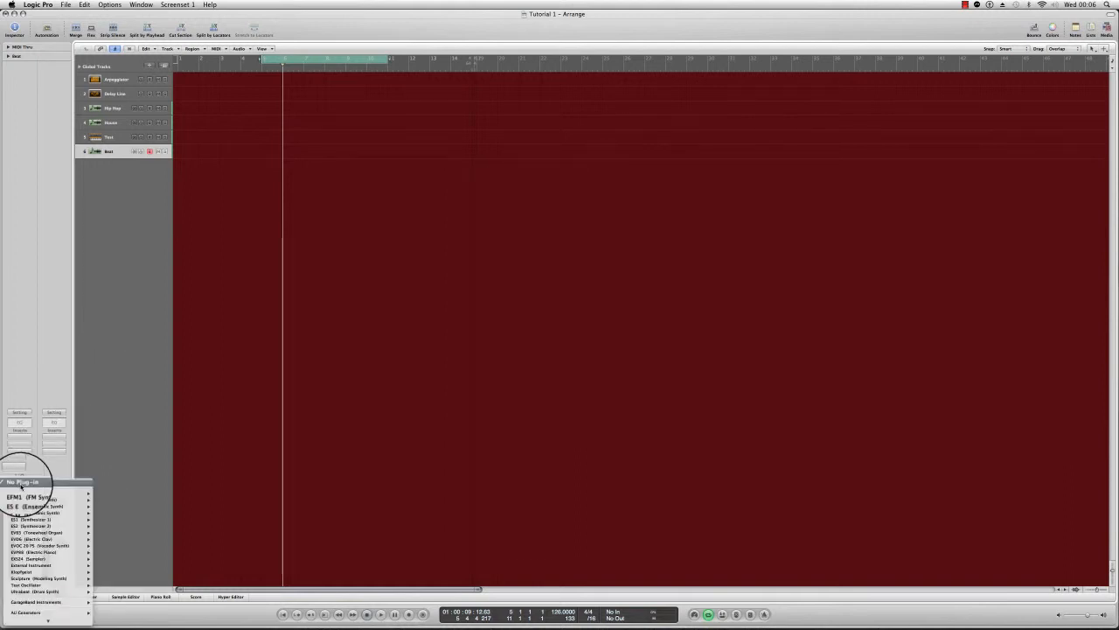
pyautogui.moveTo(52, 592)
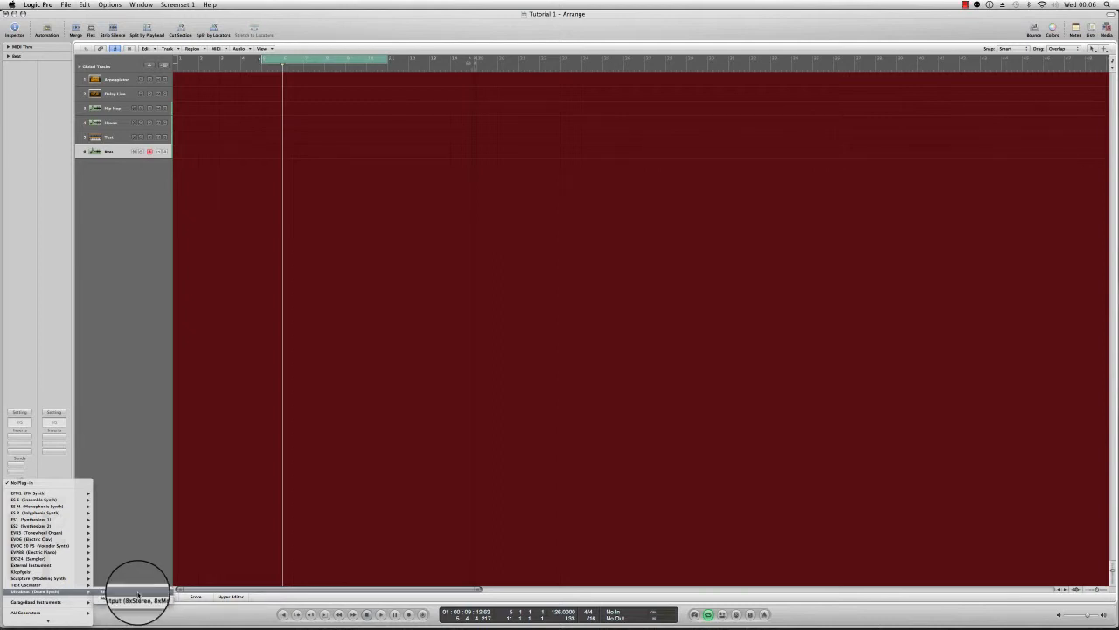
pyautogui.click(137, 596)
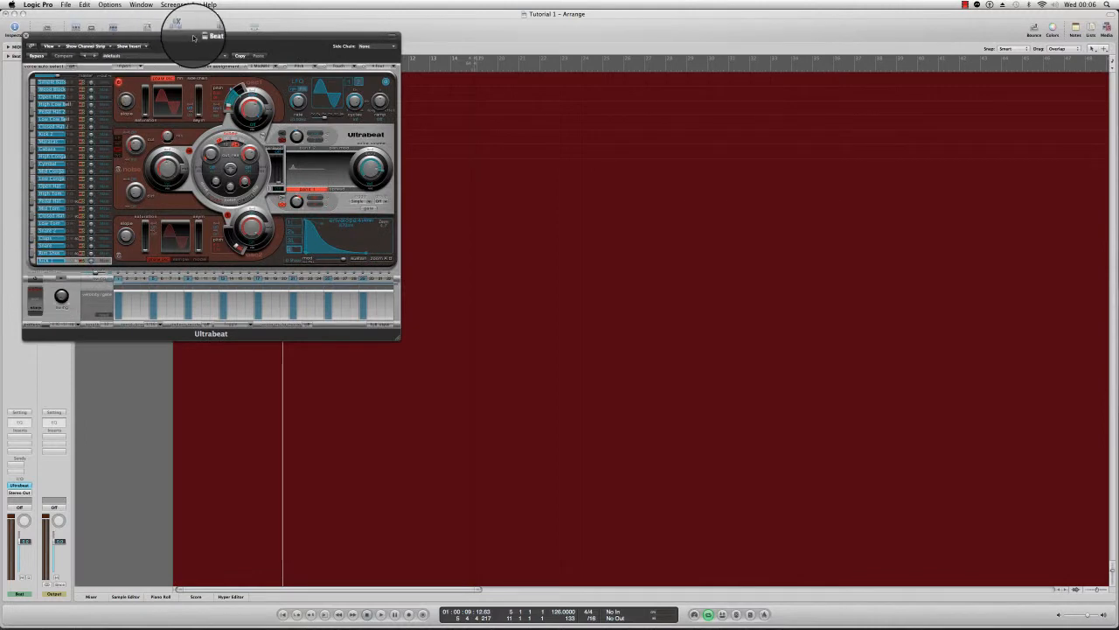
pyautogui.moveTo(184, 39); pyautogui.dragTo(554, 169)
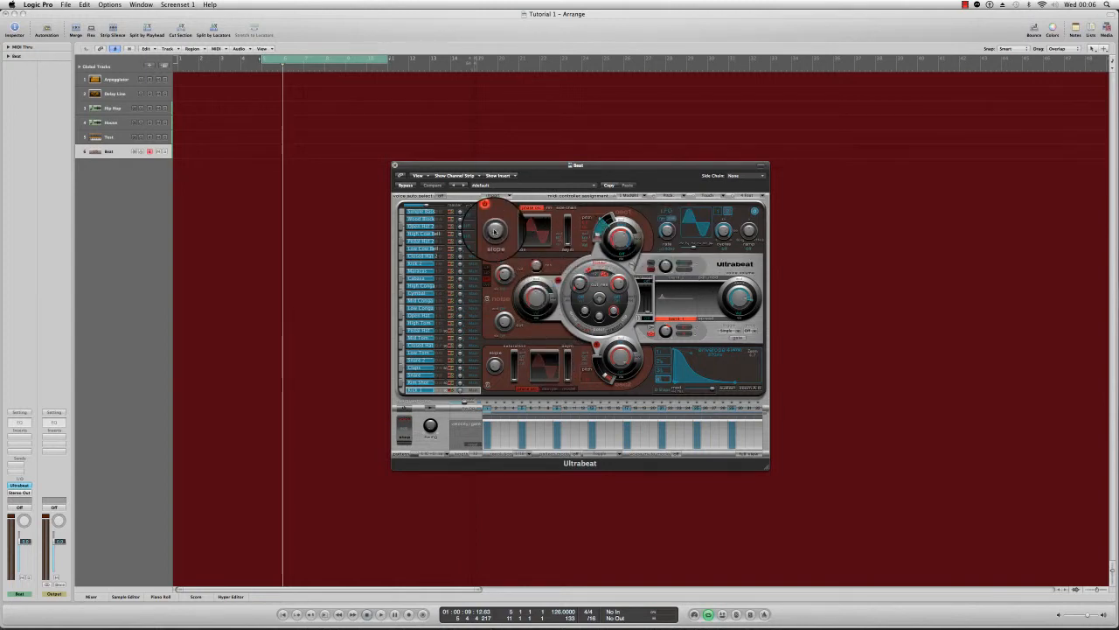
# Audition Ultrabeat's drum sounds from the topmost sound down to Kick 1
pyautogui.click(549, 388)
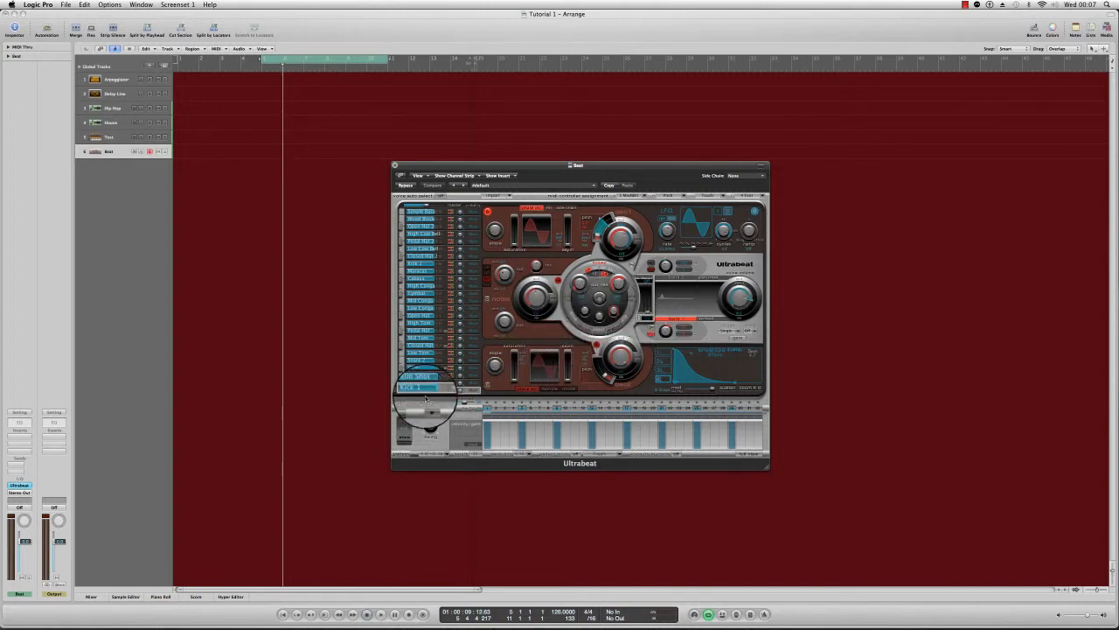
pyautogui.click(401, 212)
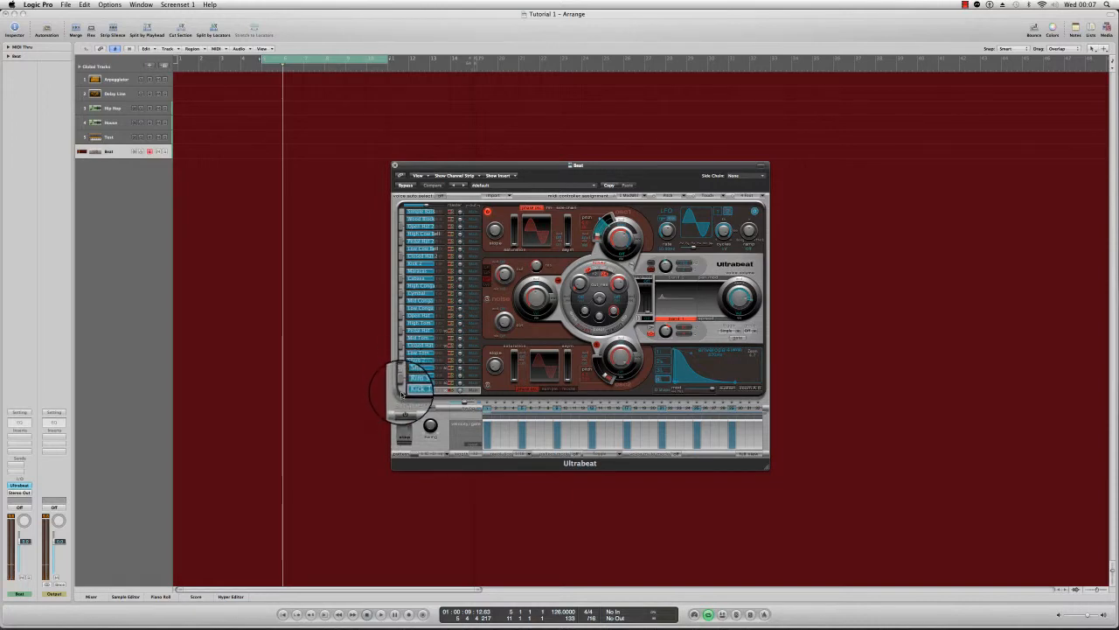
pyautogui.click(402, 393)
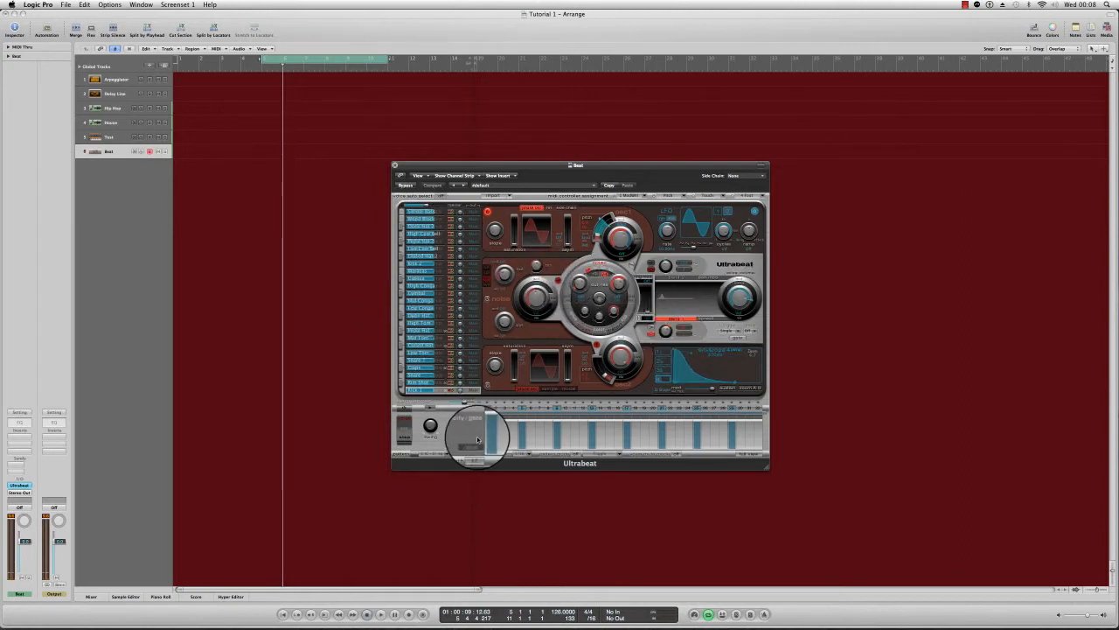
# Remove Kick 1's steps 1, 5, 9, 13 and 17 one by one in Ultrabeat's step sequencer
pyautogui.click(487, 409)
pyautogui.click(522, 409)
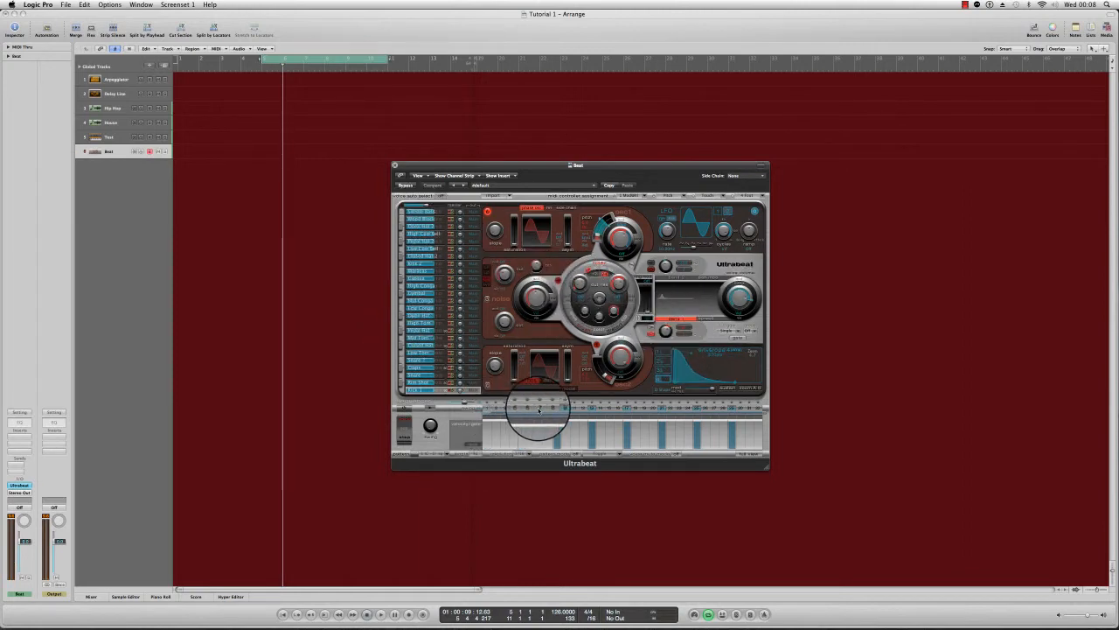
pyautogui.click(556, 410)
pyautogui.click(592, 410)
pyautogui.click(627, 409)
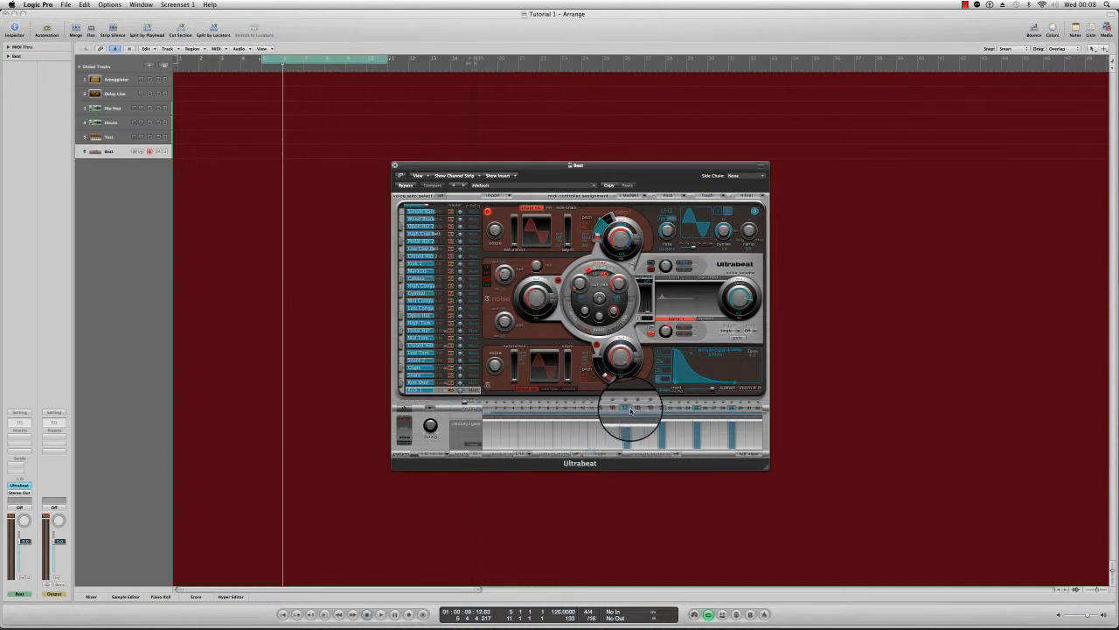
pyautogui.click(487, 409)
pyautogui.click(504, 409)
pyautogui.click(522, 409)
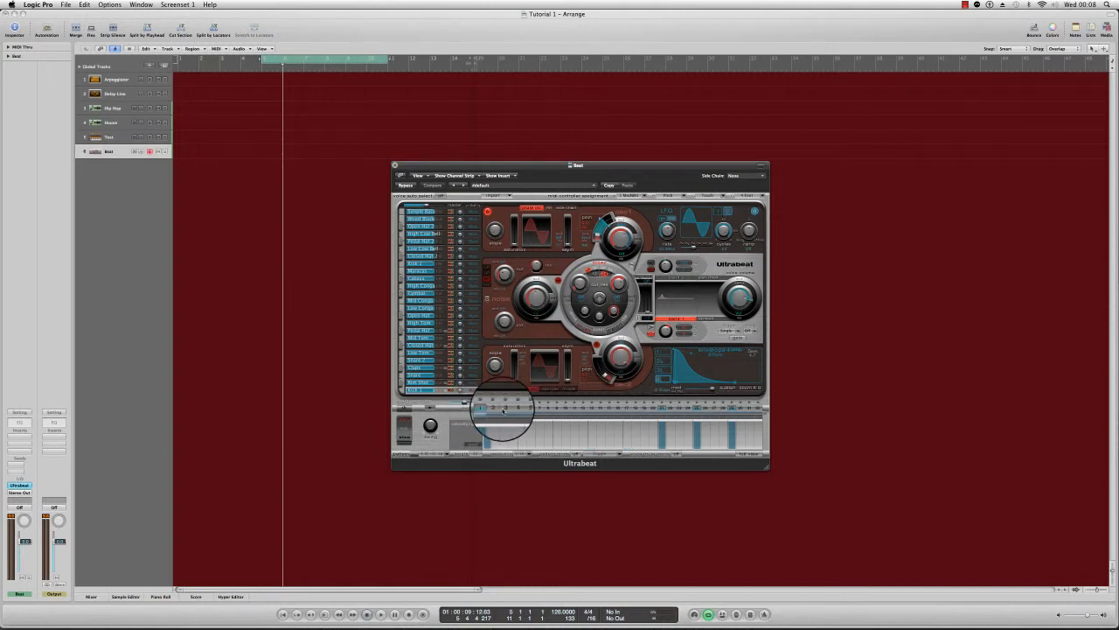
pyautogui.click(505, 410)
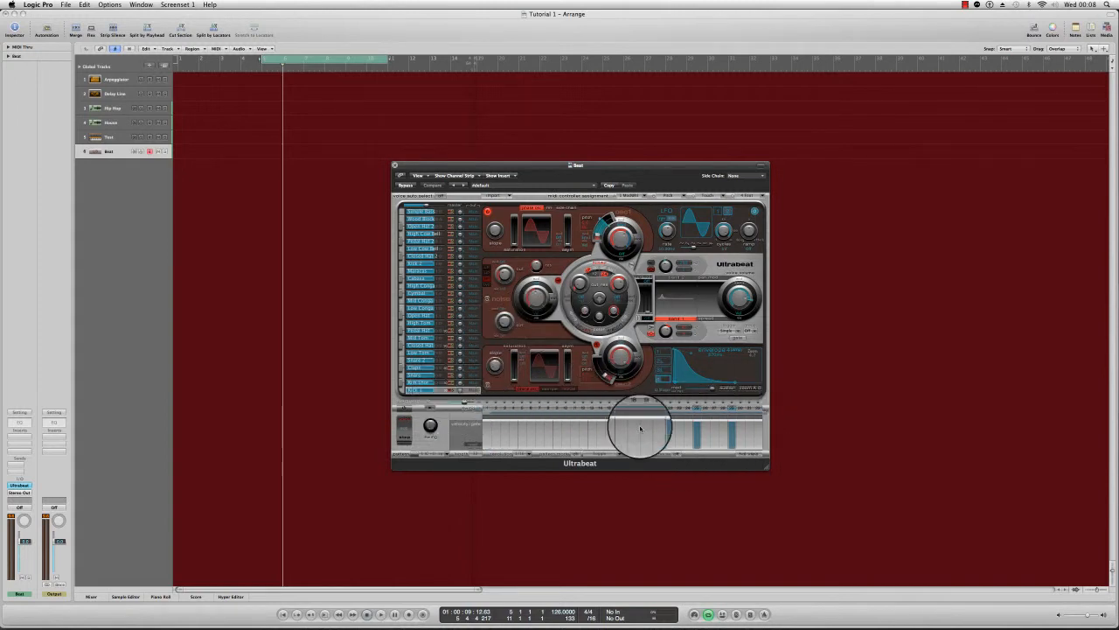
# Show Ultrabeat's sequencer in full view and clear the whole default pattern, including the hi-hat steps
pyautogui.click(750, 455)
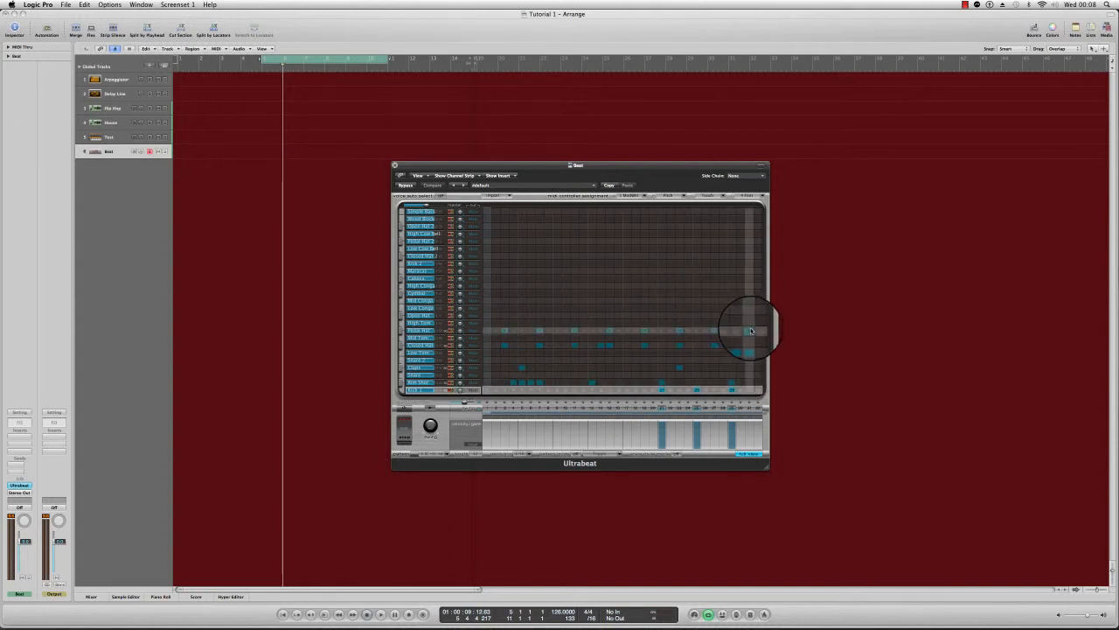
pyautogui.click(505, 332)
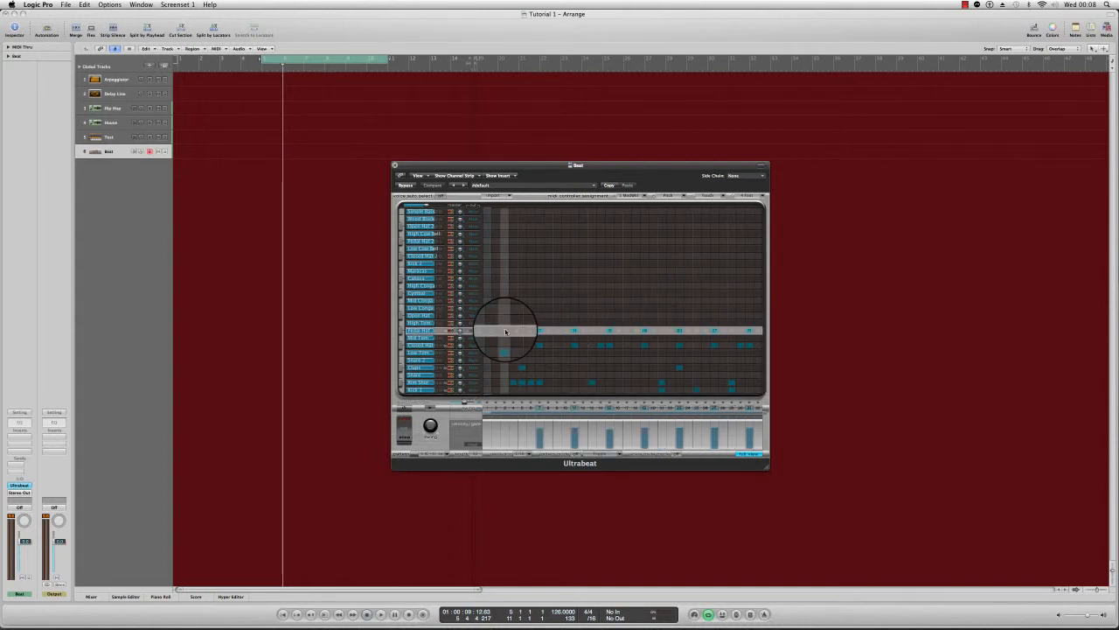
pyautogui.moveTo(505, 332)
pyautogui.mouseDown()
pyautogui.moveTo(749, 330)
pyautogui.moveTo(762, 344)
pyautogui.mouseUp()
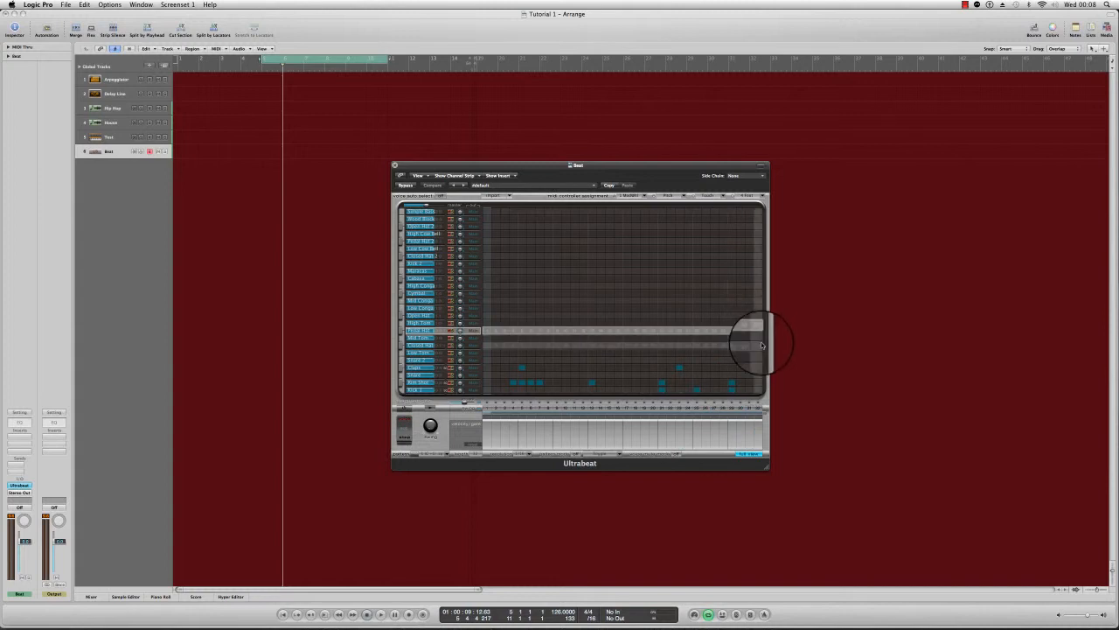
pyautogui.click(435, 455)
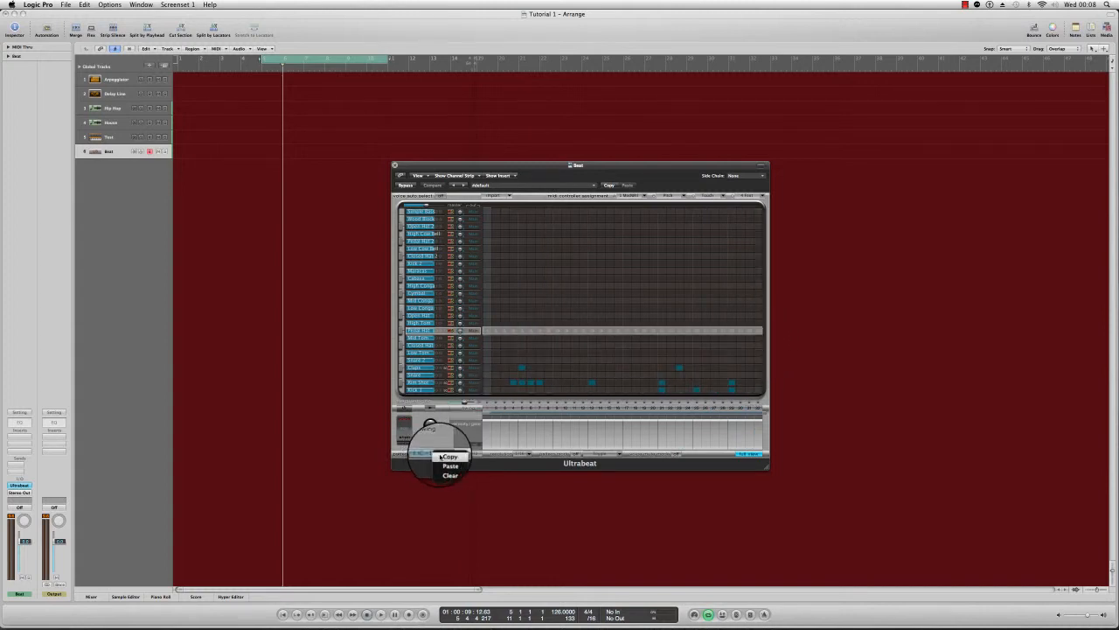
pyautogui.click(447, 470)
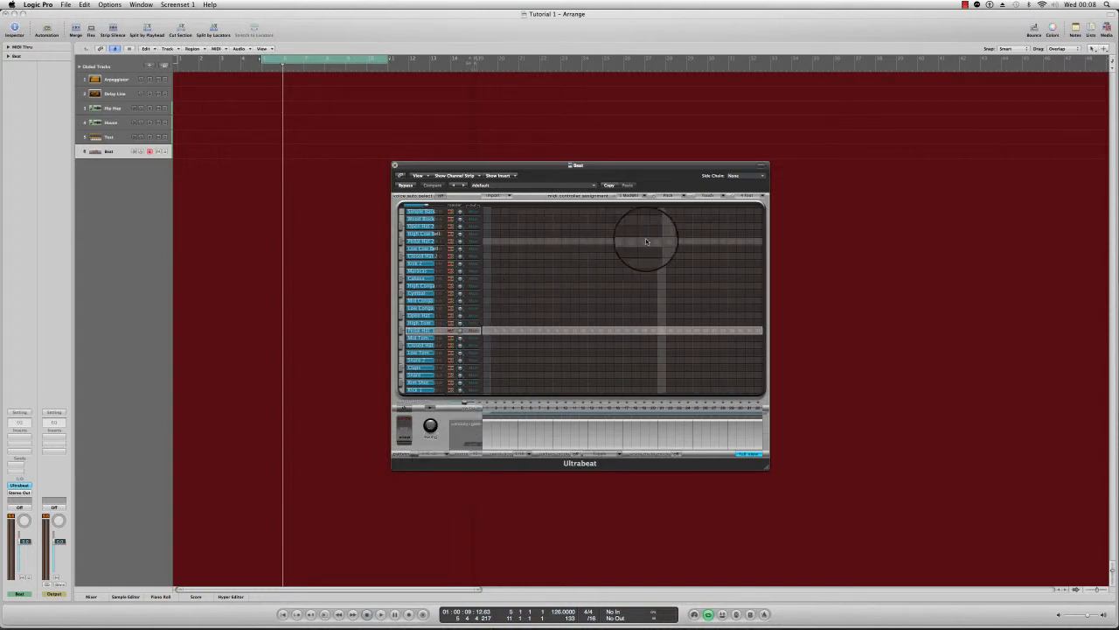
# Choose the empty pattern 10 (A -1) and move the Ultrabeat window higher over the arrange area
pyautogui.click(437, 453)
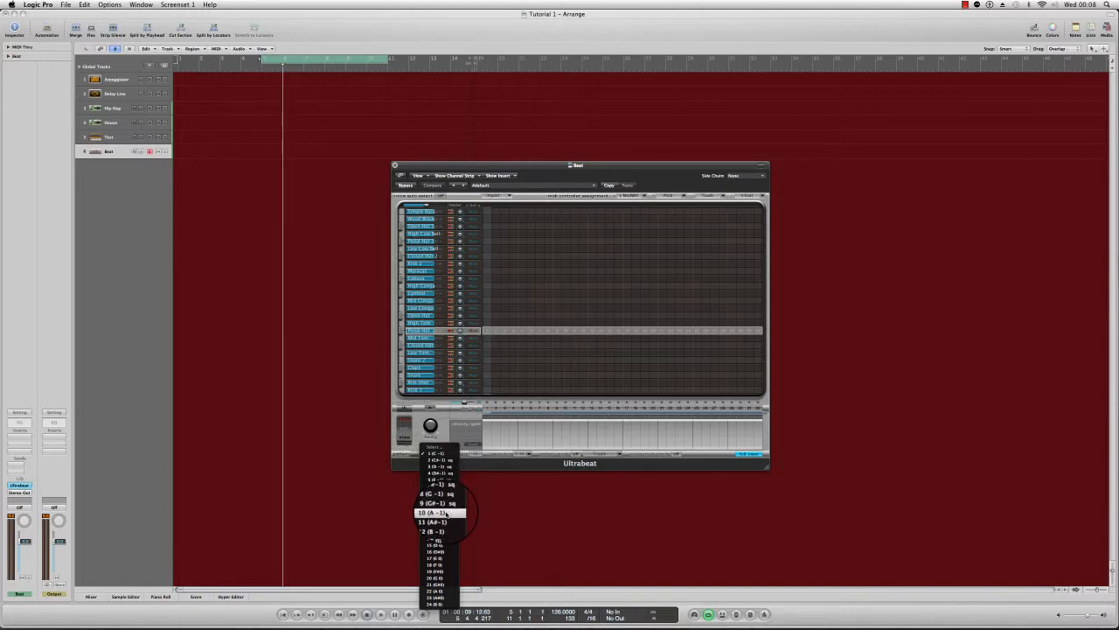
pyautogui.click(446, 513)
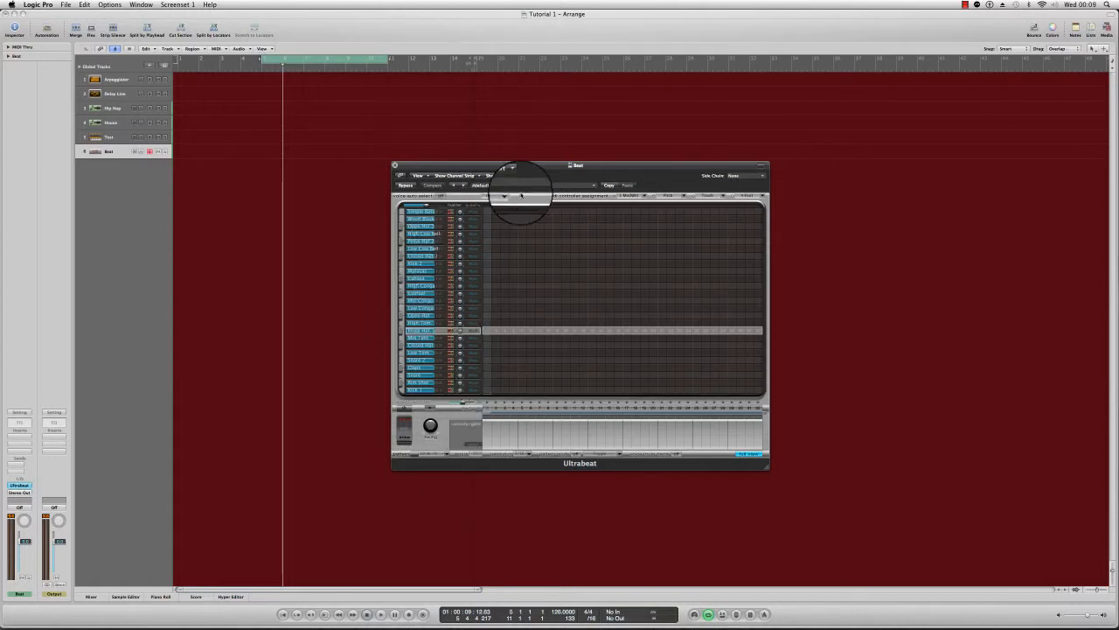
pyautogui.moveTo(531, 187); pyautogui.dragTo(560, 76)
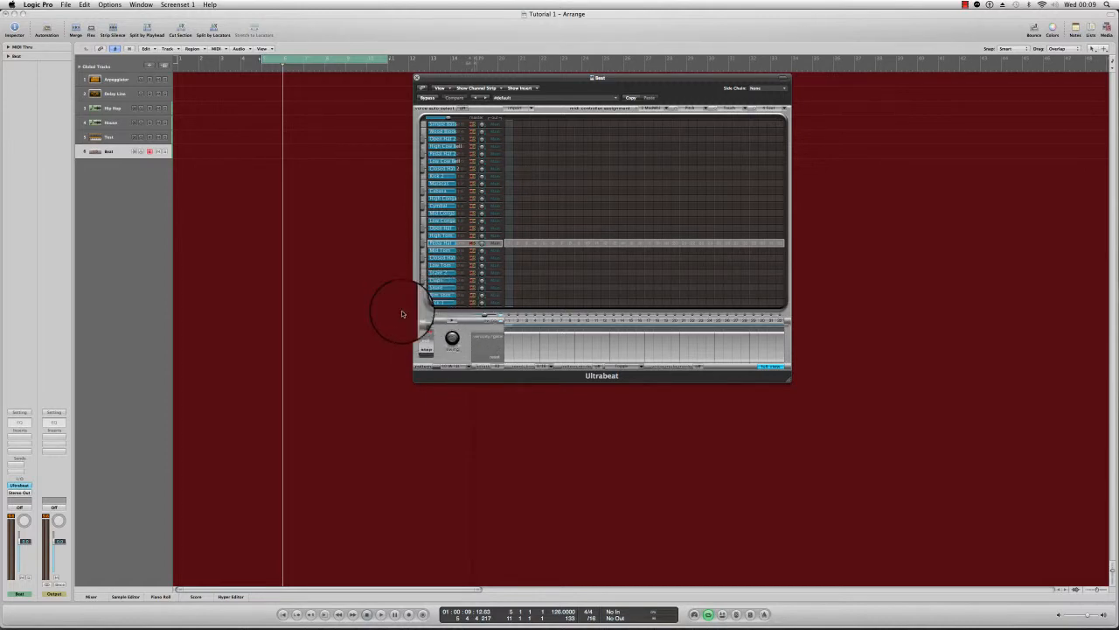
# Add Kick 1 hits on steps 1, 5, 9 and 13, and fill the rest of the row with Add Every Downbeat
pyautogui.click(523, 303)
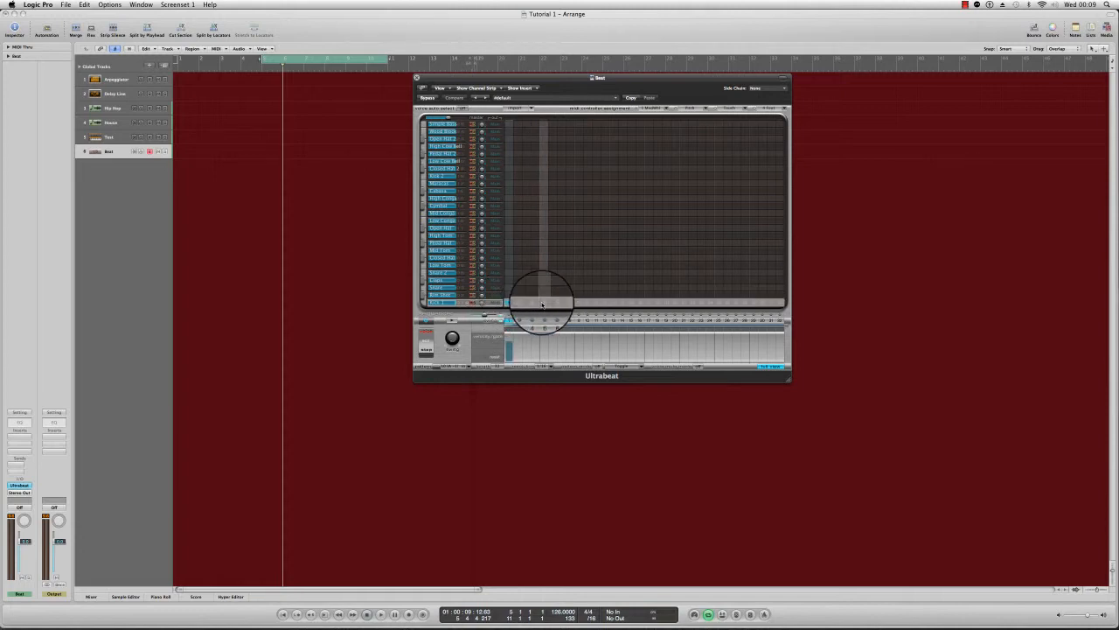
pyautogui.click(576, 302)
pyautogui.click(612, 303)
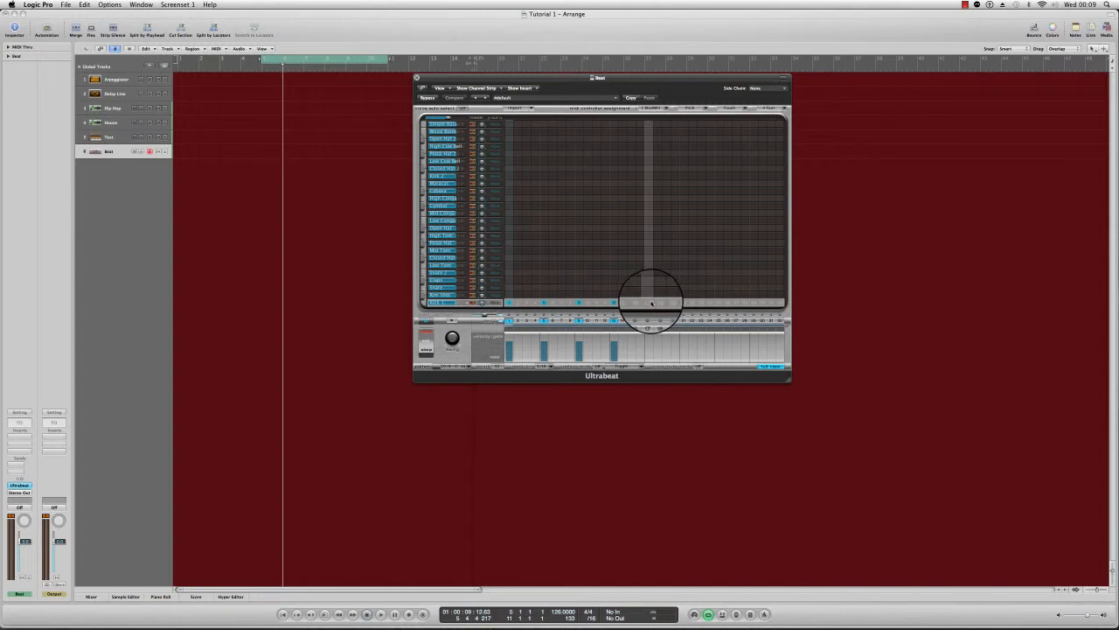
pyautogui.rightClick(652, 303)
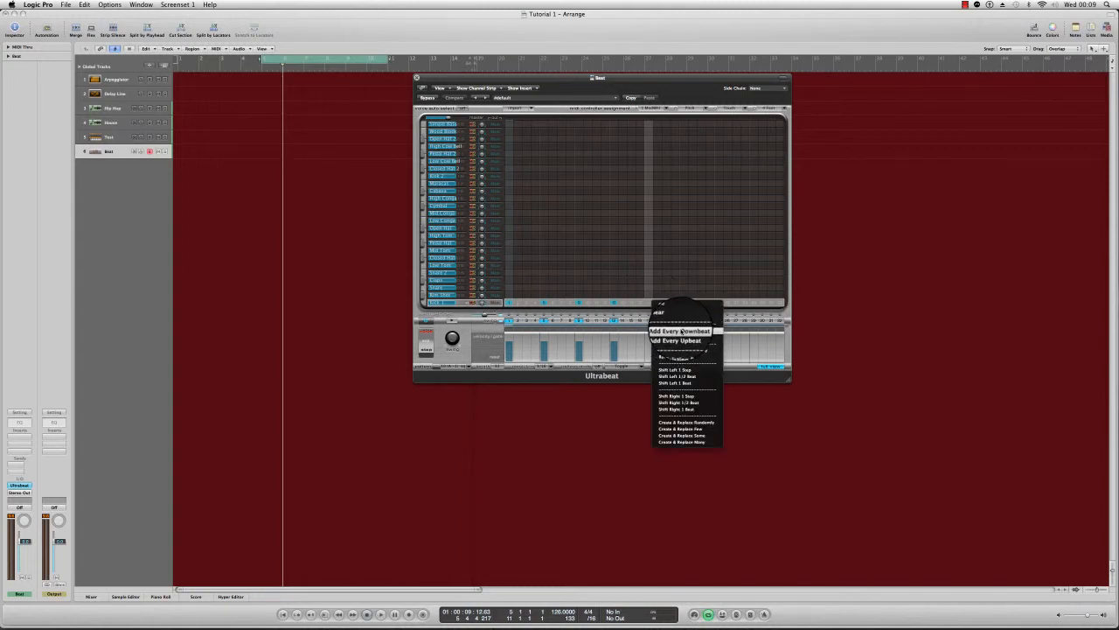
pyautogui.click(681, 332)
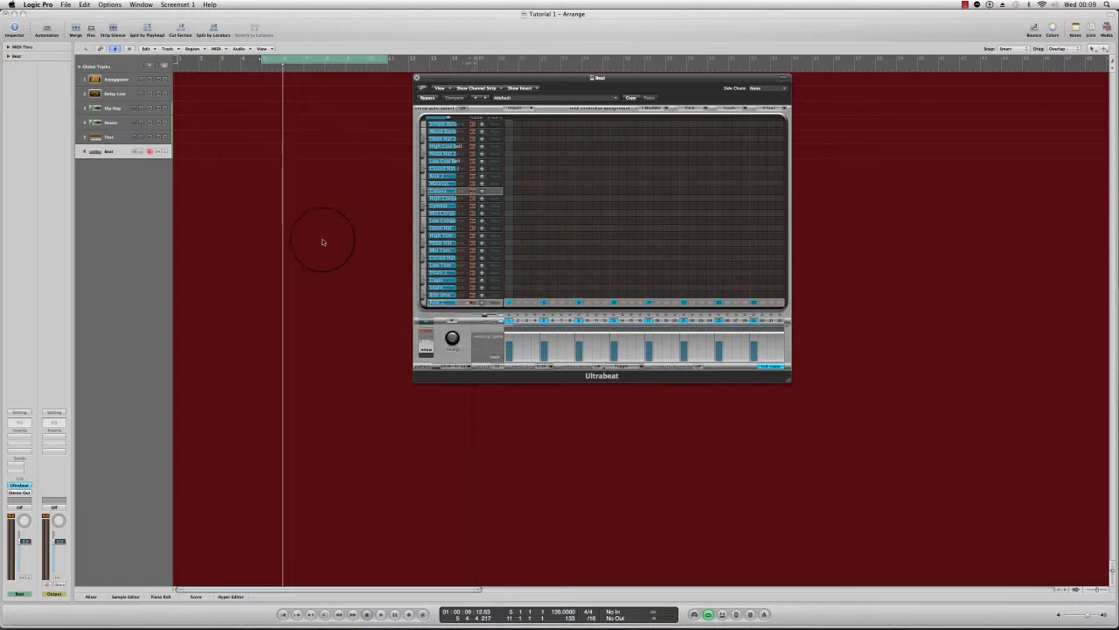
# Play the project to hear the kick pattern and start Ultrabeat's own sequencer playback
pyautogui.press('space')
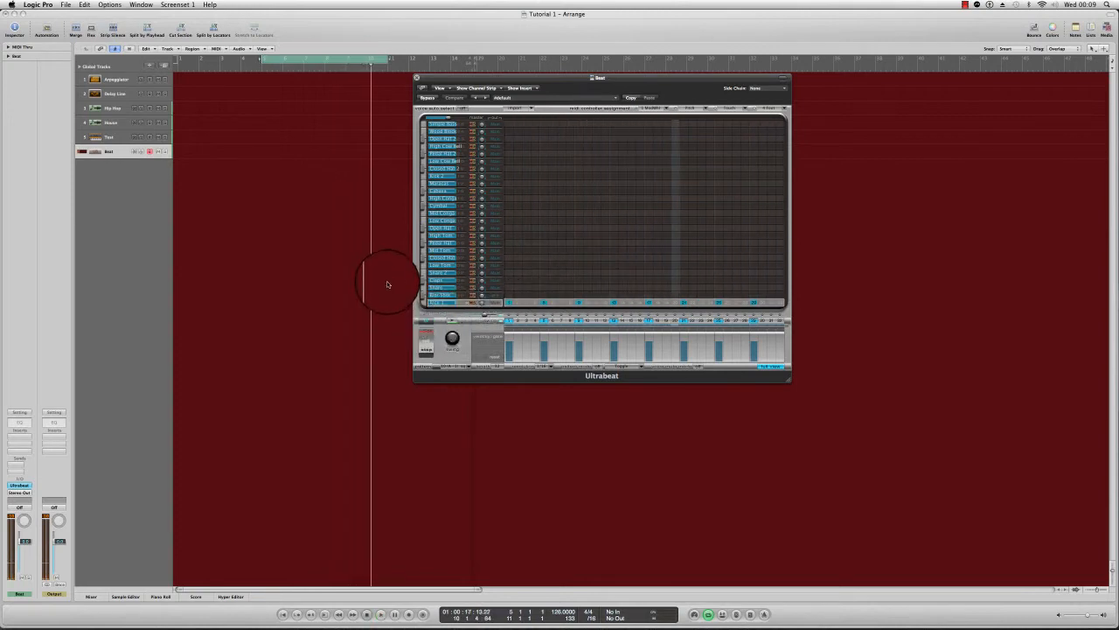
pyautogui.click(452, 322)
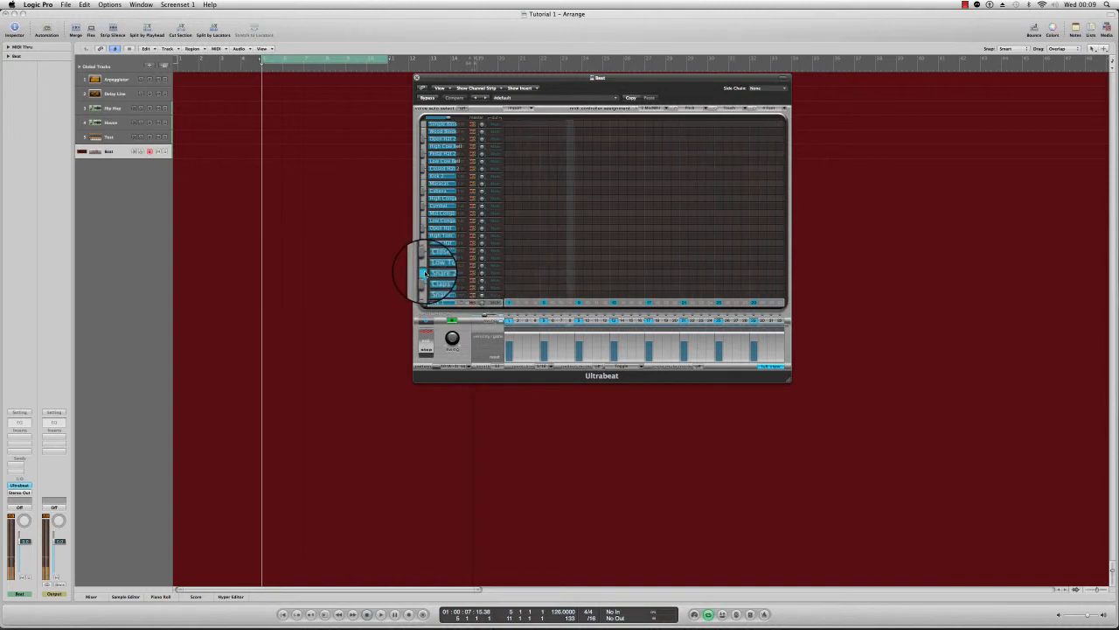
# Add Snare 2 hits on steps 5, 13, 21 and 29 of the pattern
pyautogui.click(560, 272)
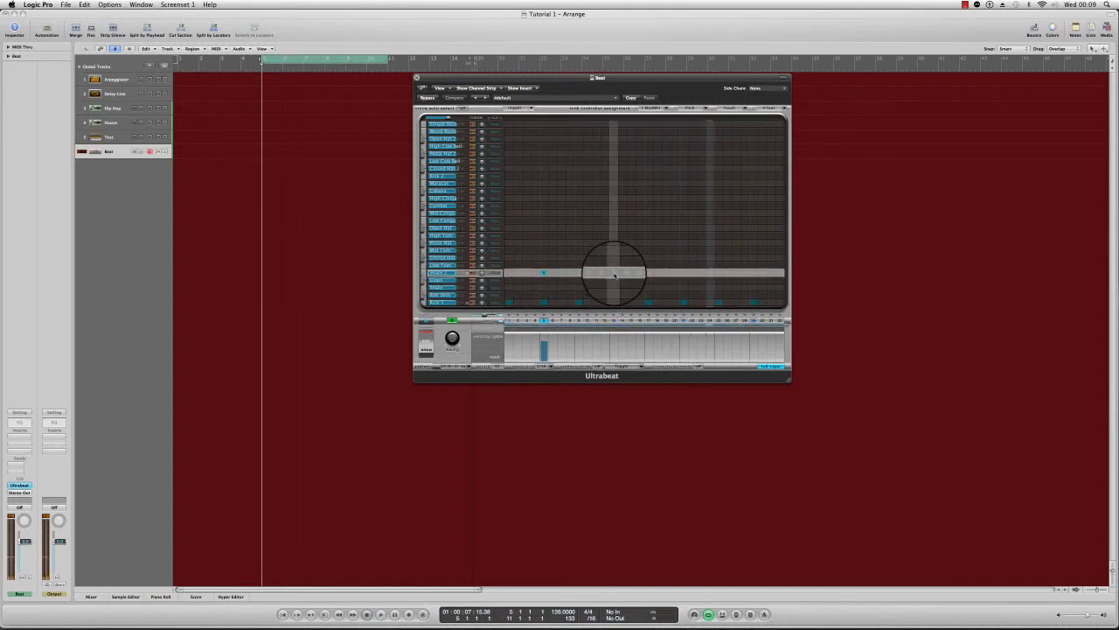
pyautogui.click(681, 275)
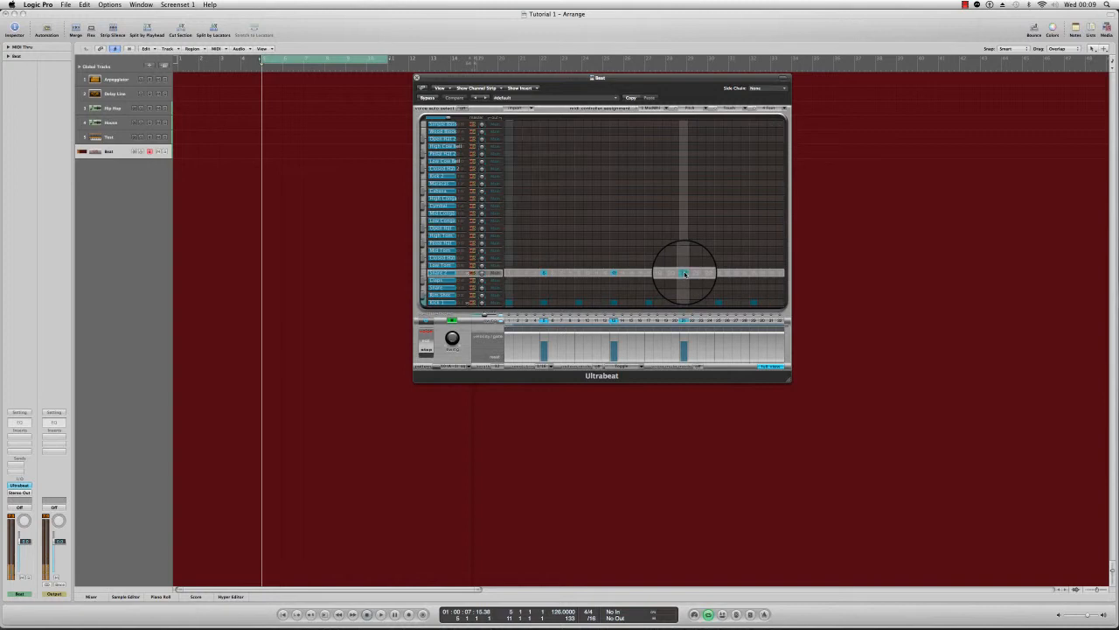
pyautogui.click(752, 275)
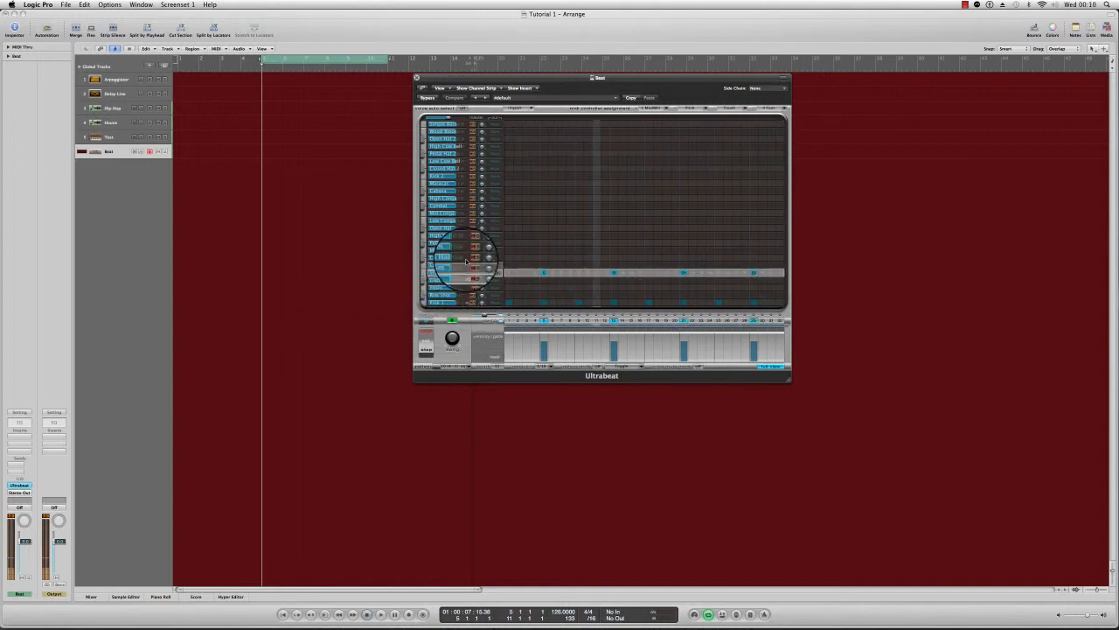
# Add a Low Tom hit on step 31 and Open Hat 2 hits on steps 3, 11, 23, 27 and 31
pyautogui.click(466, 263)
pyautogui.click(768, 265)
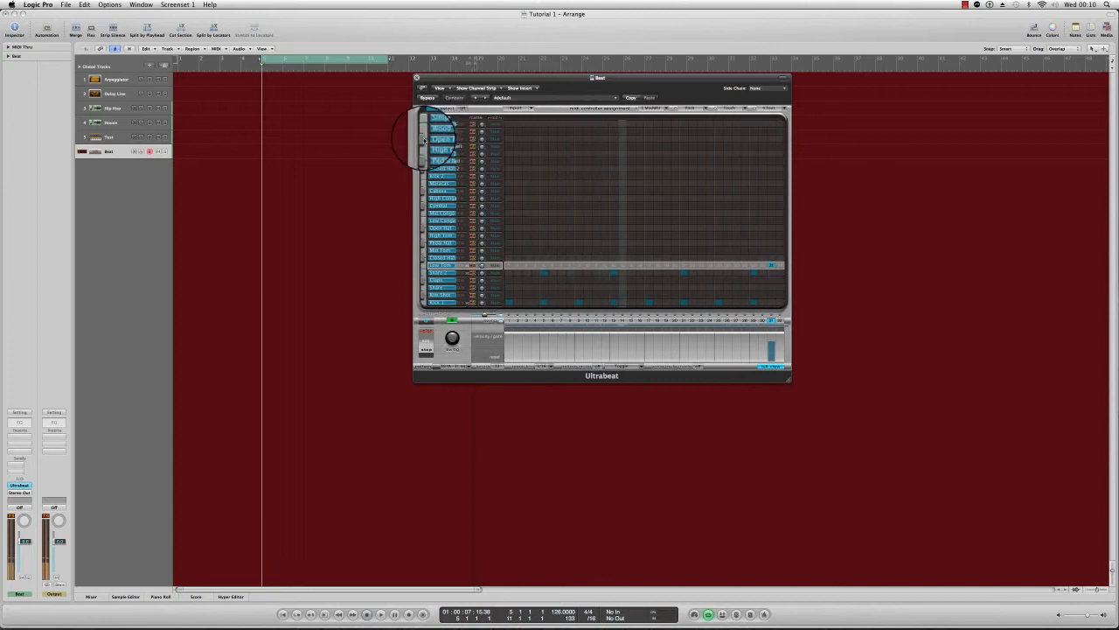
pyautogui.click(529, 140)
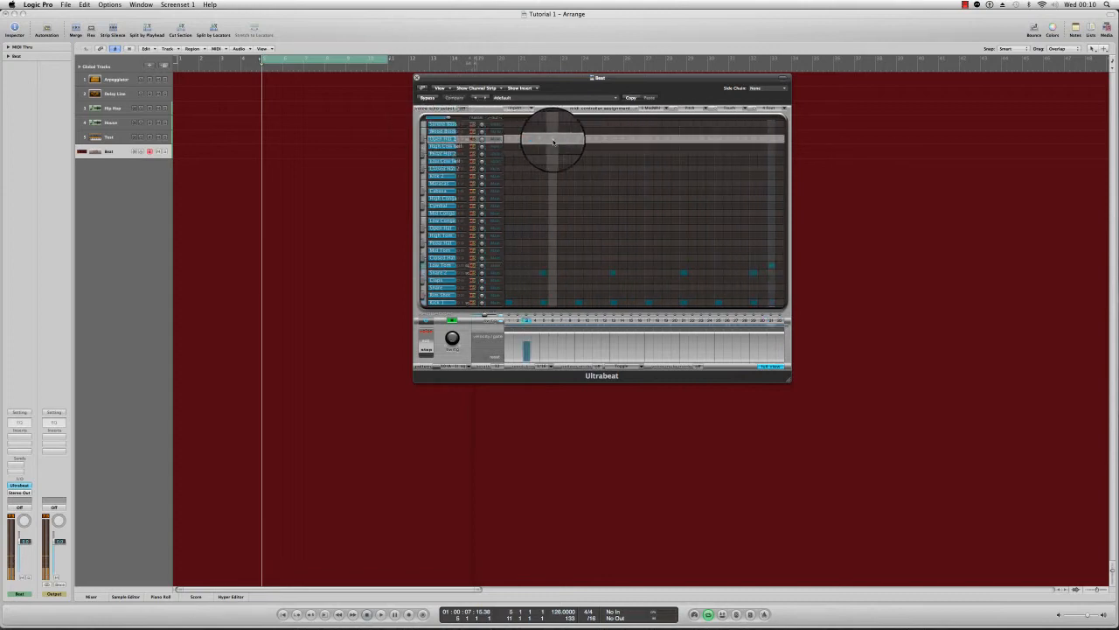
pyautogui.click(561, 140)
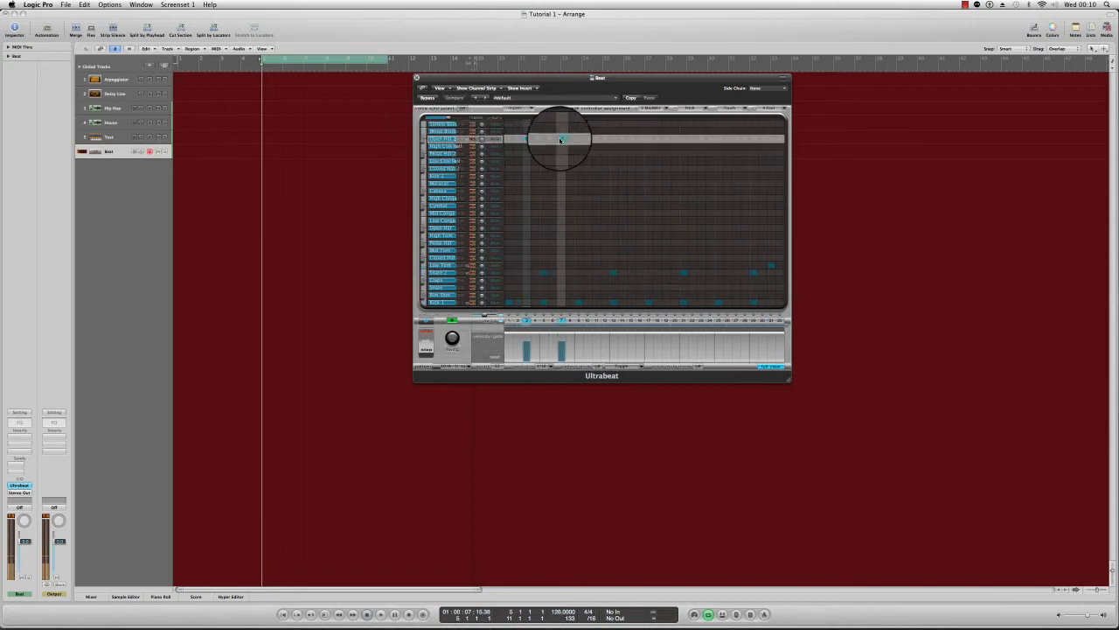
pyautogui.click(701, 140)
pyautogui.click(736, 140)
pyautogui.click(771, 140)
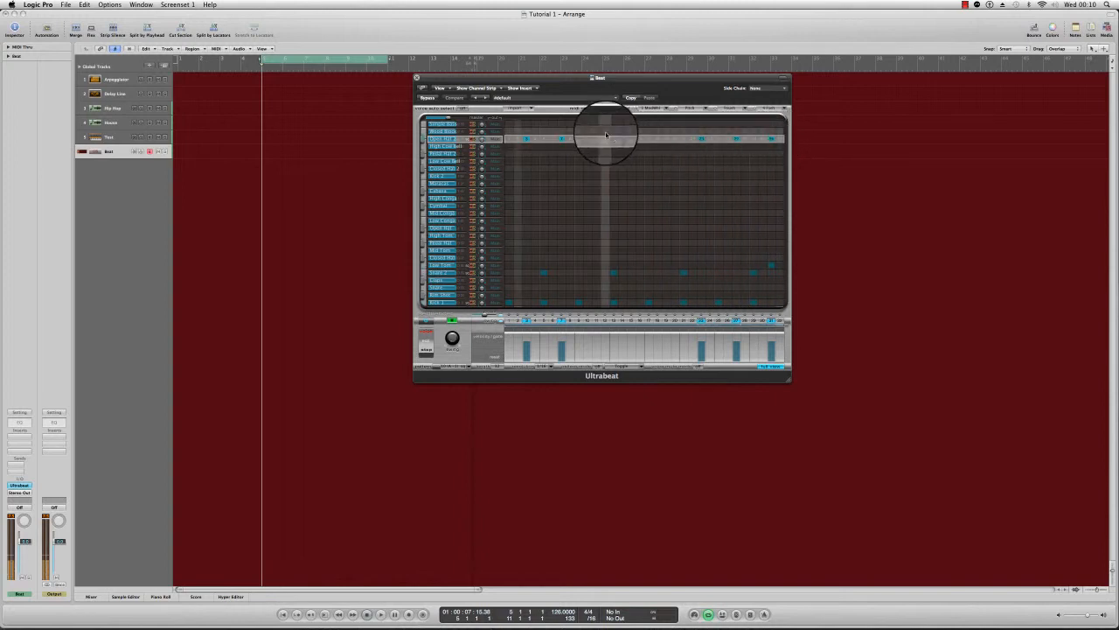
pyautogui.click(561, 140)
pyautogui.click(597, 140)
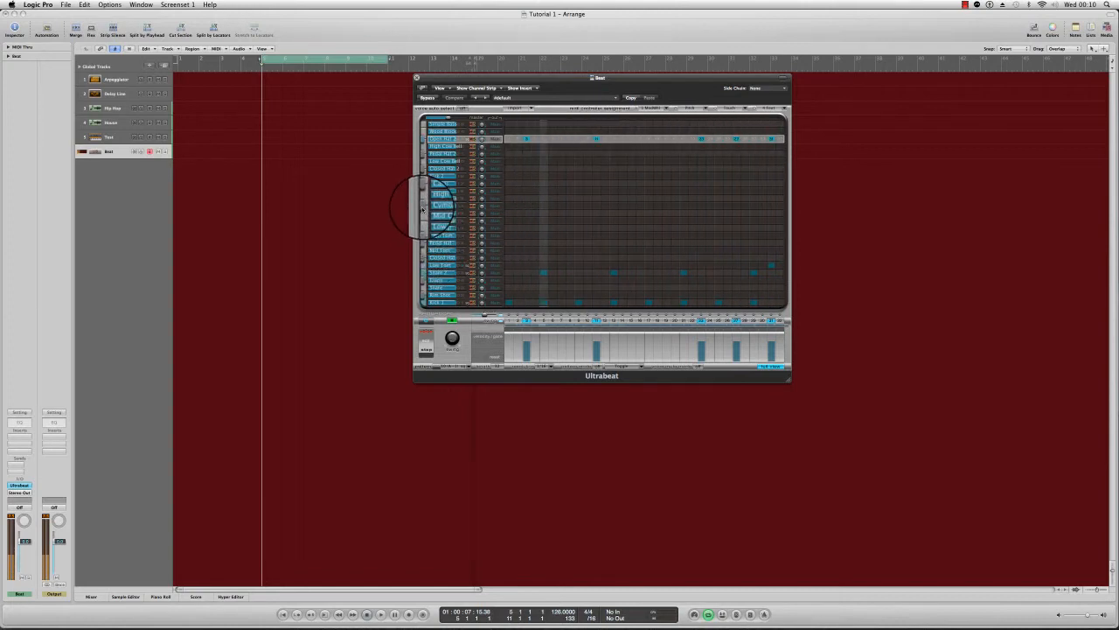
# Add a Cymbal hit on step 1 and Mid Tom hits on steps 1, 4, 7, 17, 20, 23, 25, 27 and 28
pyautogui.click(508, 207)
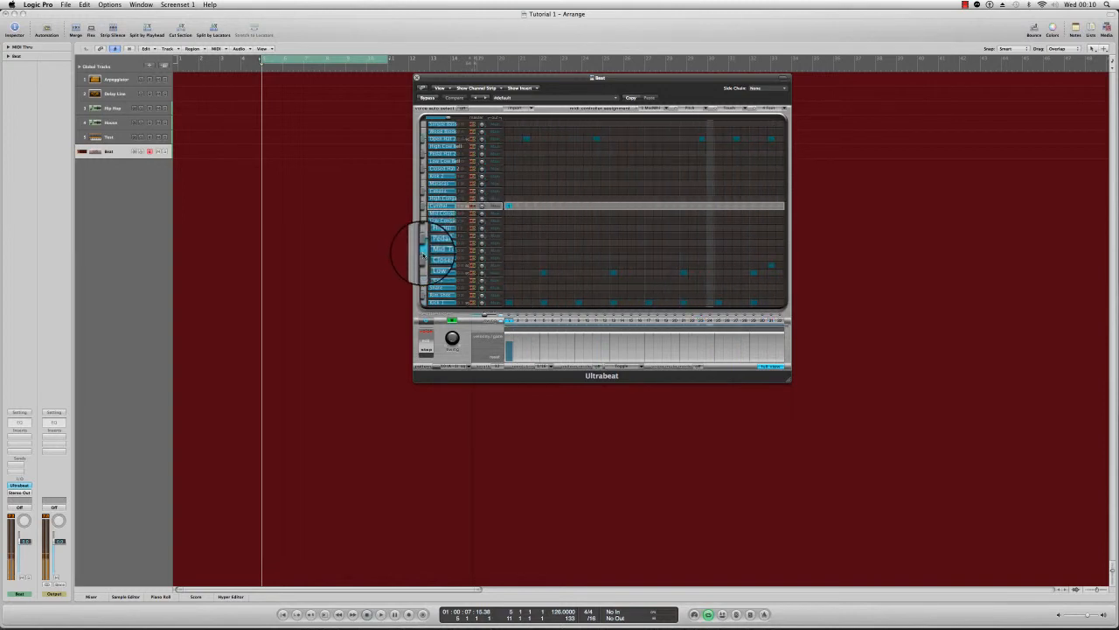
pyautogui.click(510, 251)
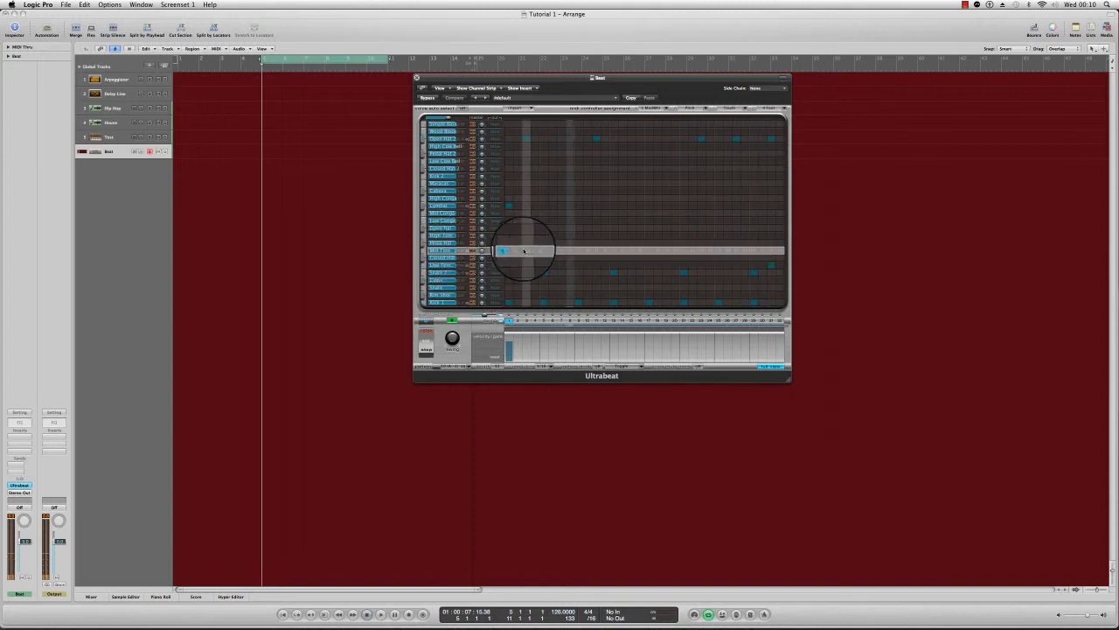
pyautogui.click(535, 251)
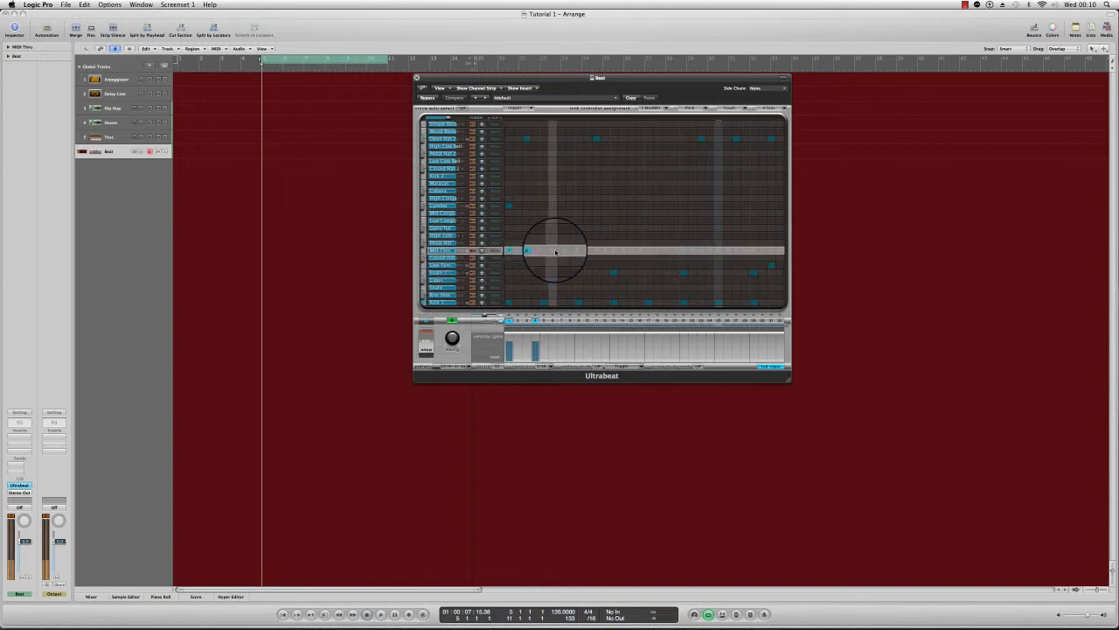
pyautogui.click(553, 252)
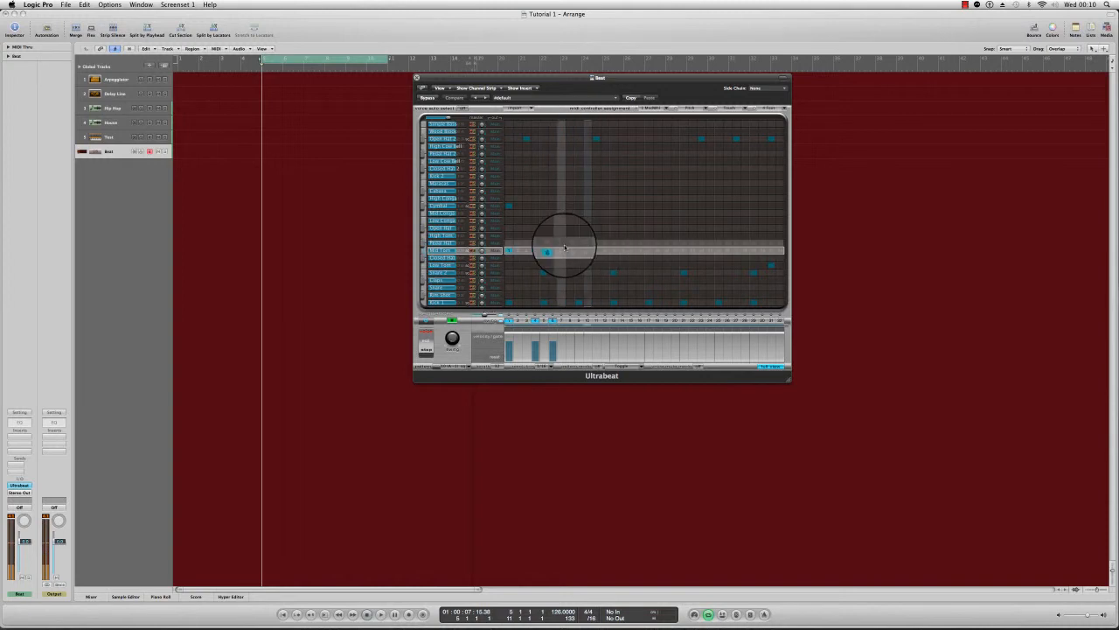
pyautogui.click(551, 251)
pyautogui.click(562, 251)
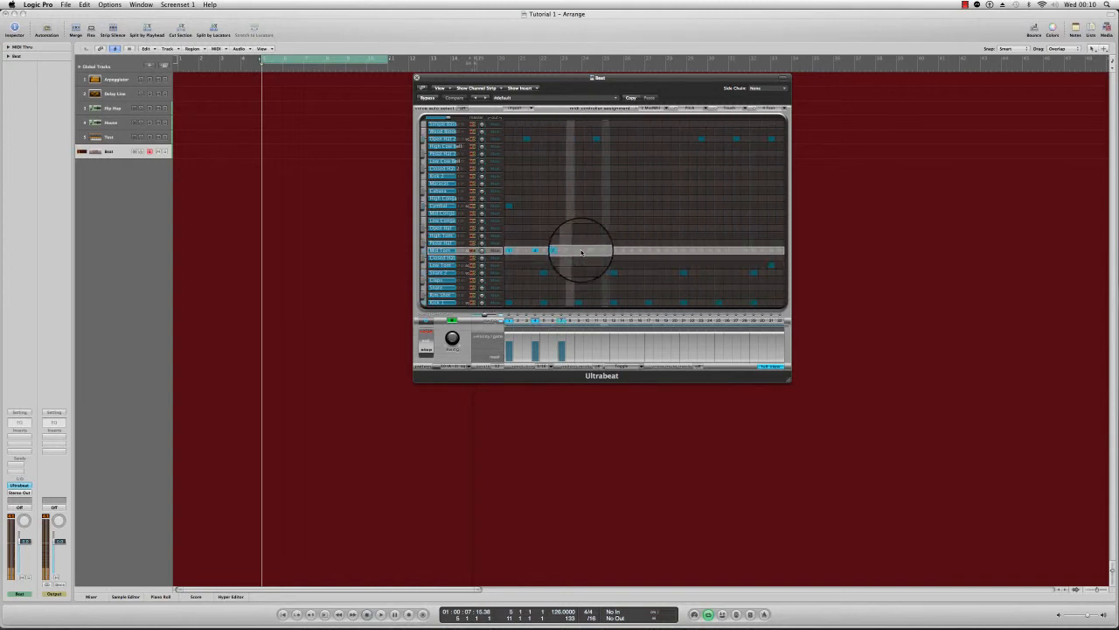
pyautogui.click(649, 250)
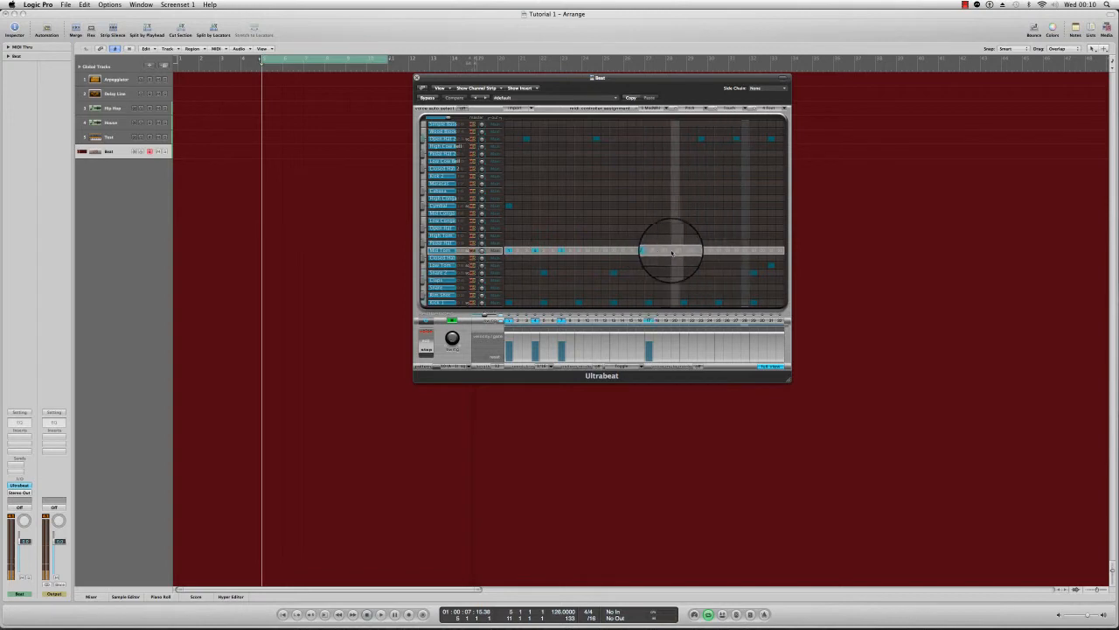
pyautogui.click(675, 251)
pyautogui.click(701, 251)
pyautogui.click(719, 251)
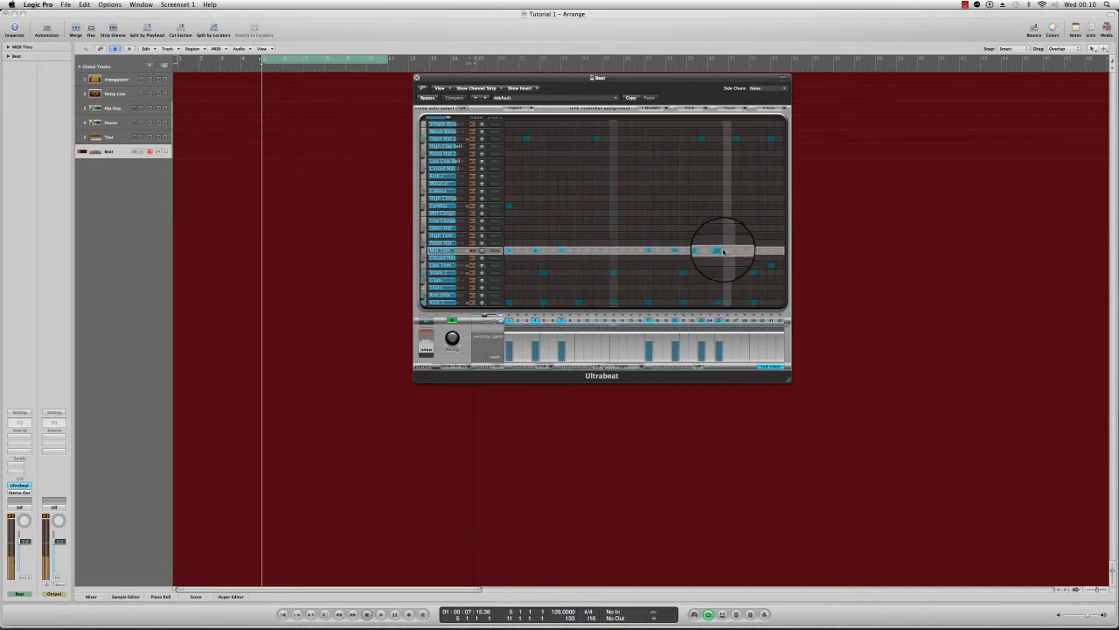
pyautogui.click(736, 251)
pyautogui.click(745, 251)
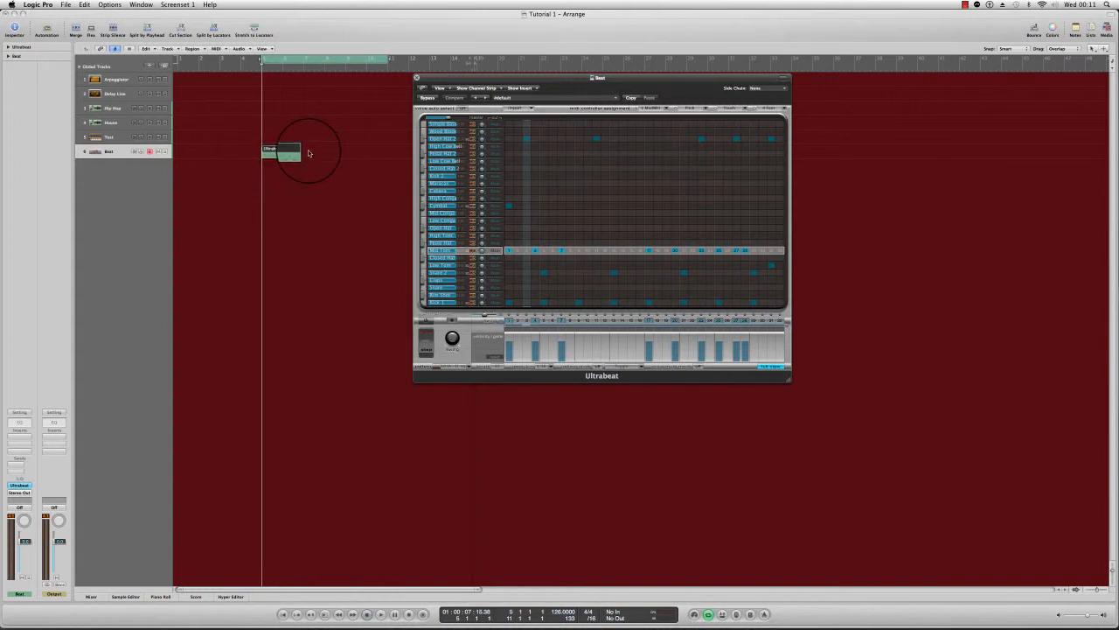
# Turn off Ultrabeat's Full View, deselect the region on the Beat track and reposition the Ultrabeat window clear of it
pyautogui.moveTo(470, 77); pyautogui.dragTo(505, 13)
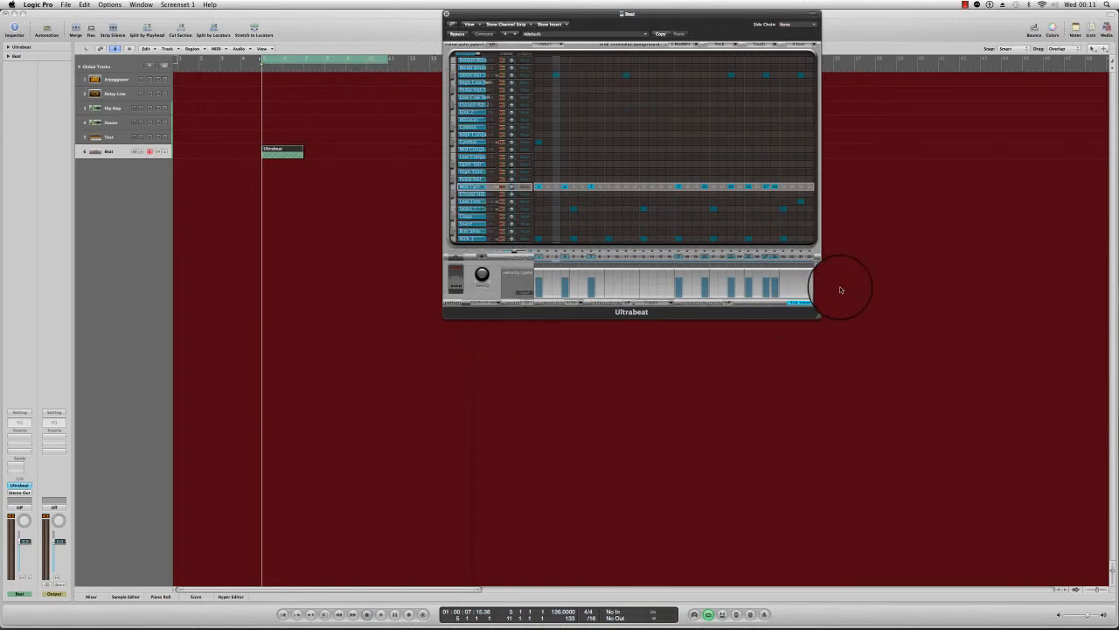
pyautogui.click(797, 303)
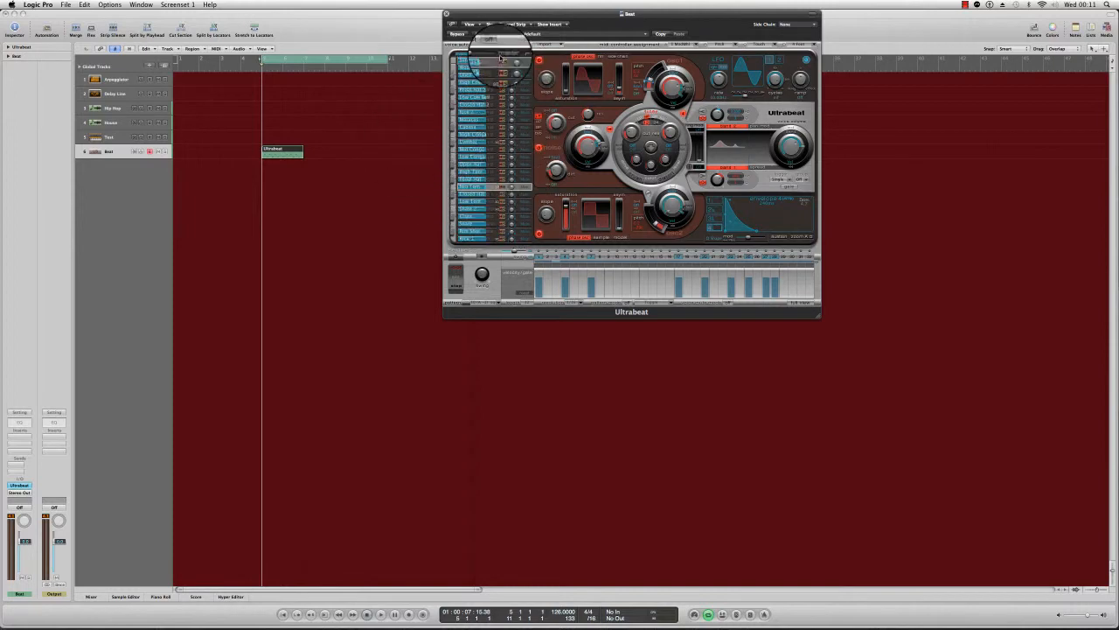
pyautogui.moveTo(575, 14); pyautogui.dragTo(723, 210)
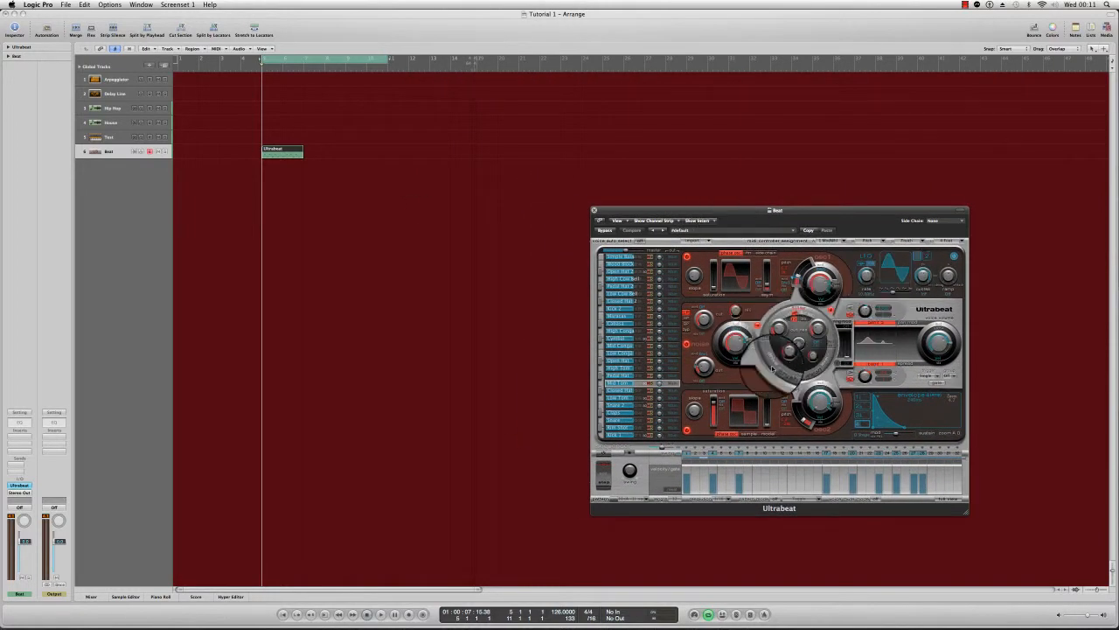
pyautogui.click(350, 181)
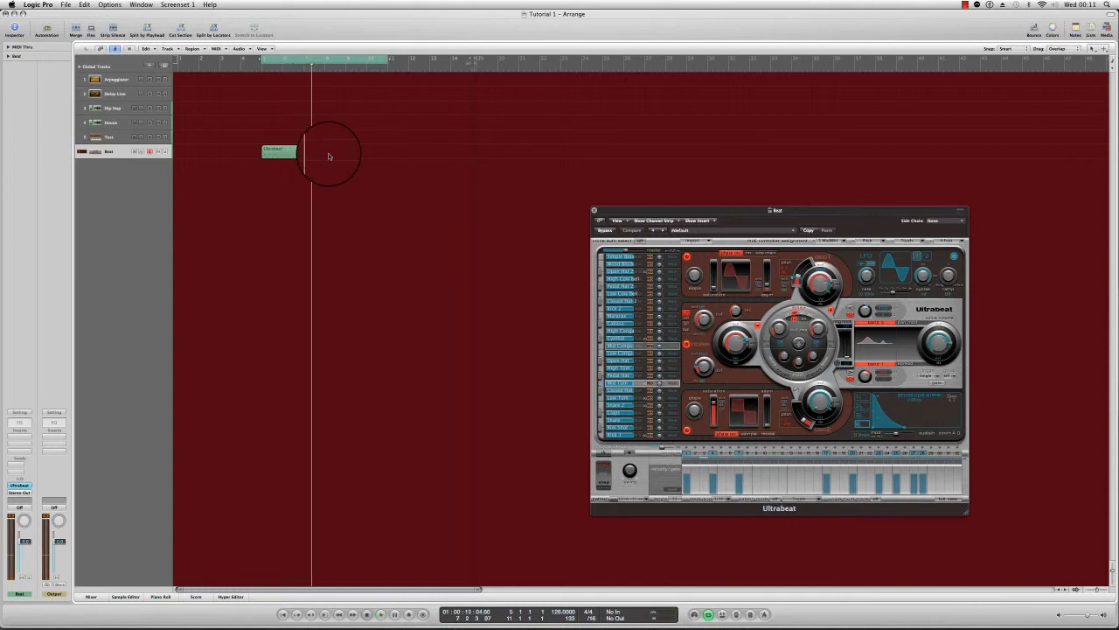
pyautogui.moveTo(736, 219); pyautogui.dragTo(643, 116)
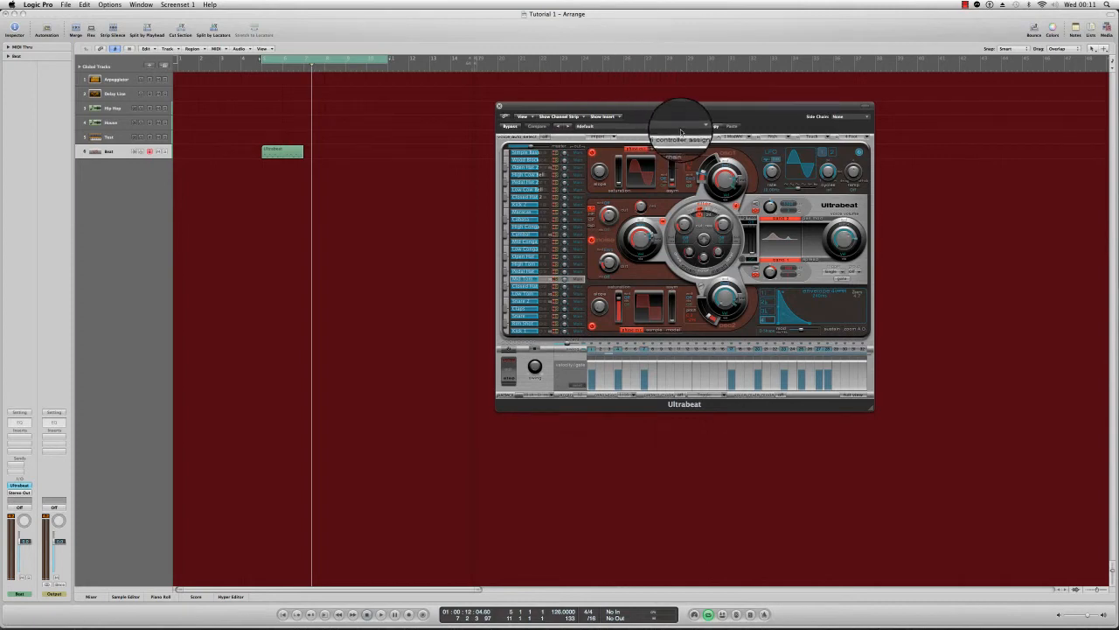
# Load Deep House Kit from Ultrabeat's 01 Drum Kits settings and look through the 02 Drum Banks
pyautogui.click(698, 126)
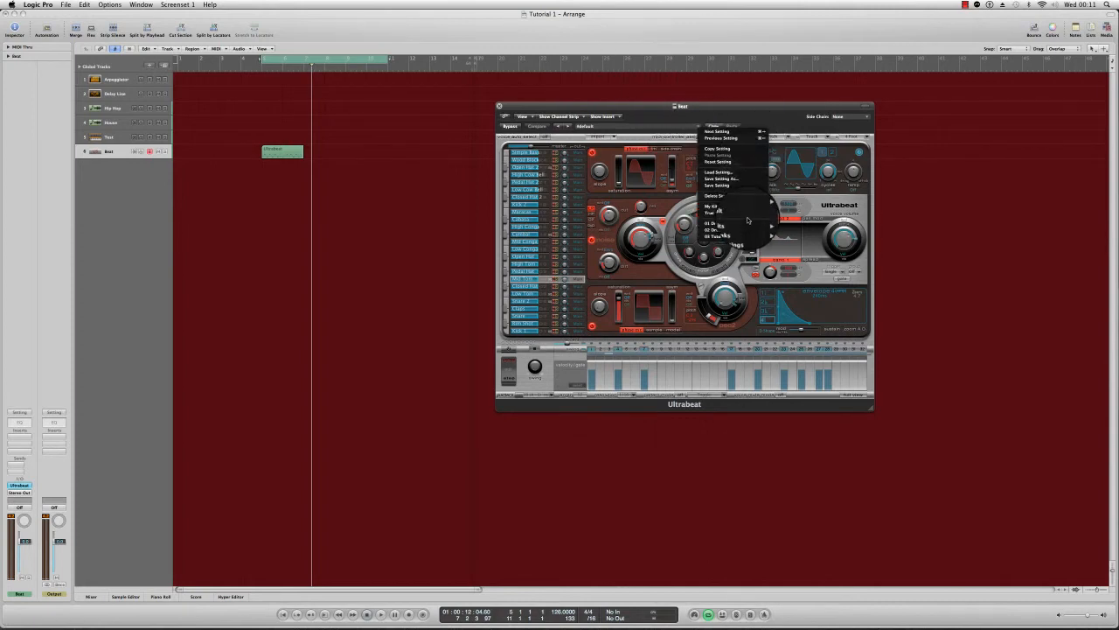
pyautogui.moveTo(756, 226)
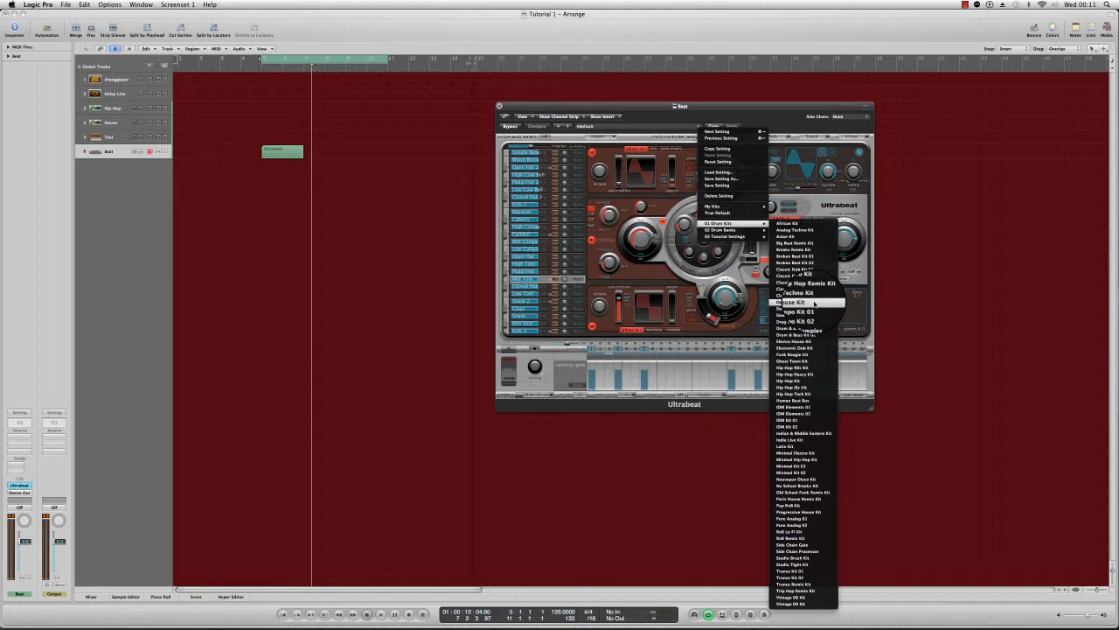
pyautogui.click(814, 303)
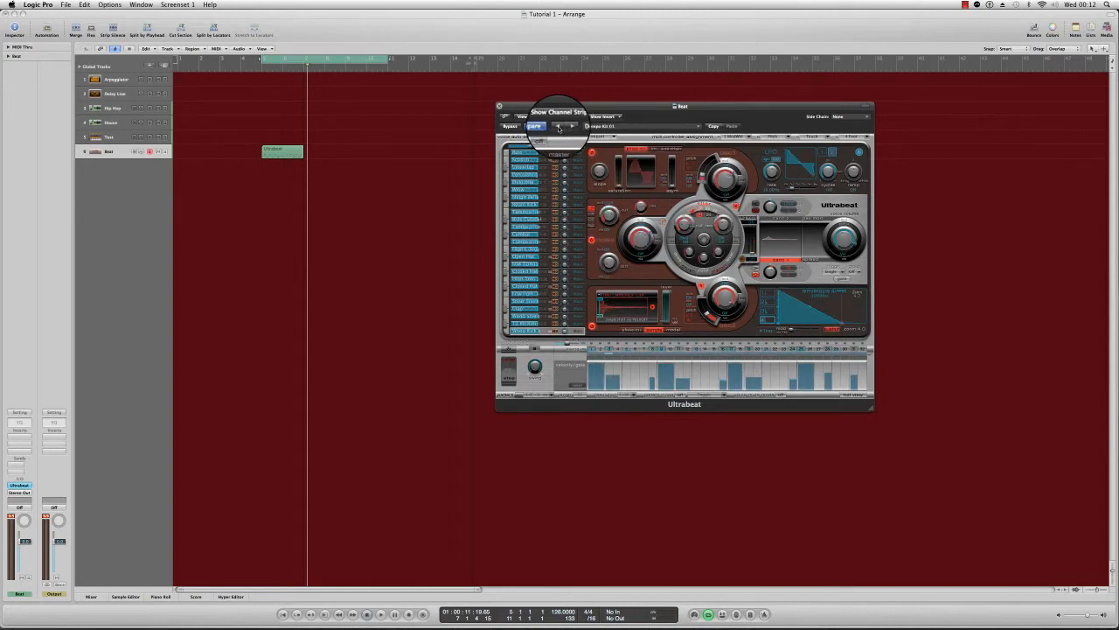
pyautogui.click(648, 127)
pyautogui.moveTo(689, 210)
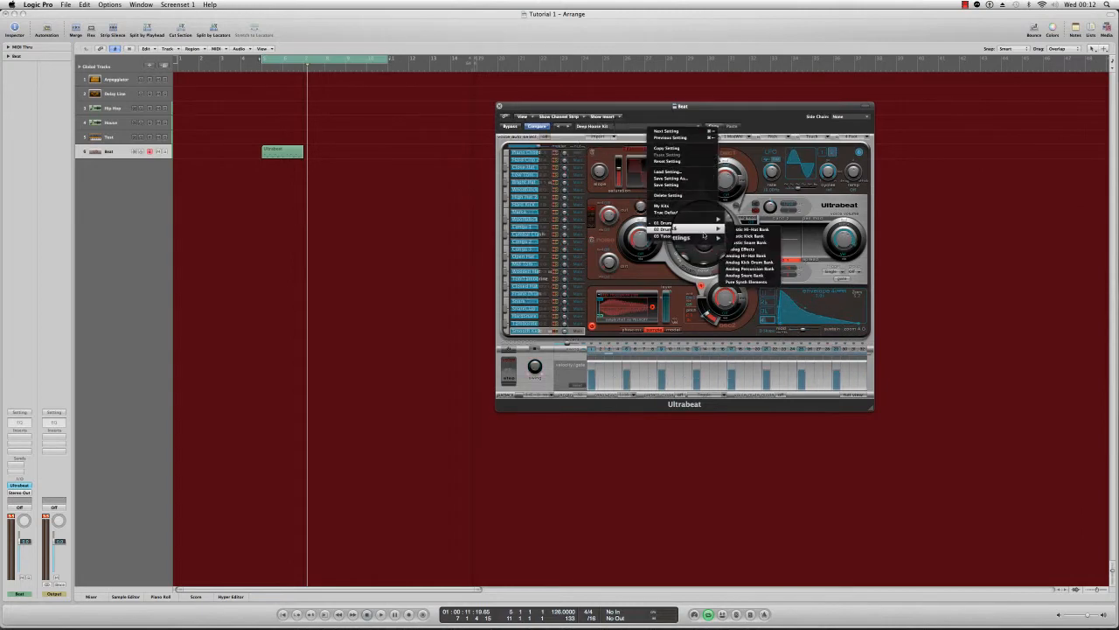
pyautogui.moveTo(691, 229)
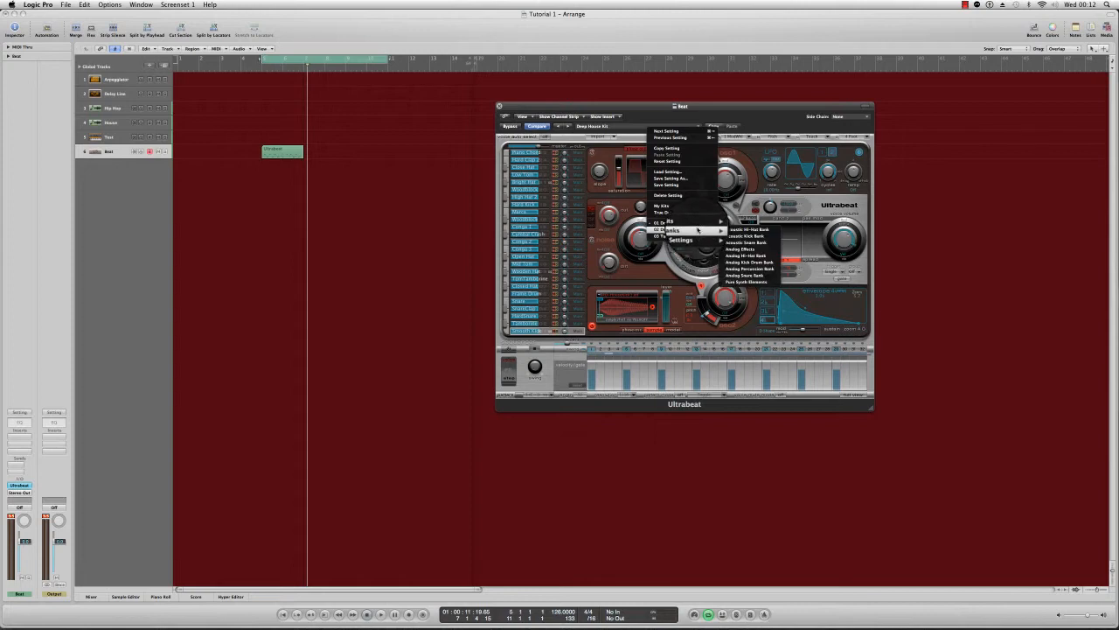
pyautogui.click(612, 107)
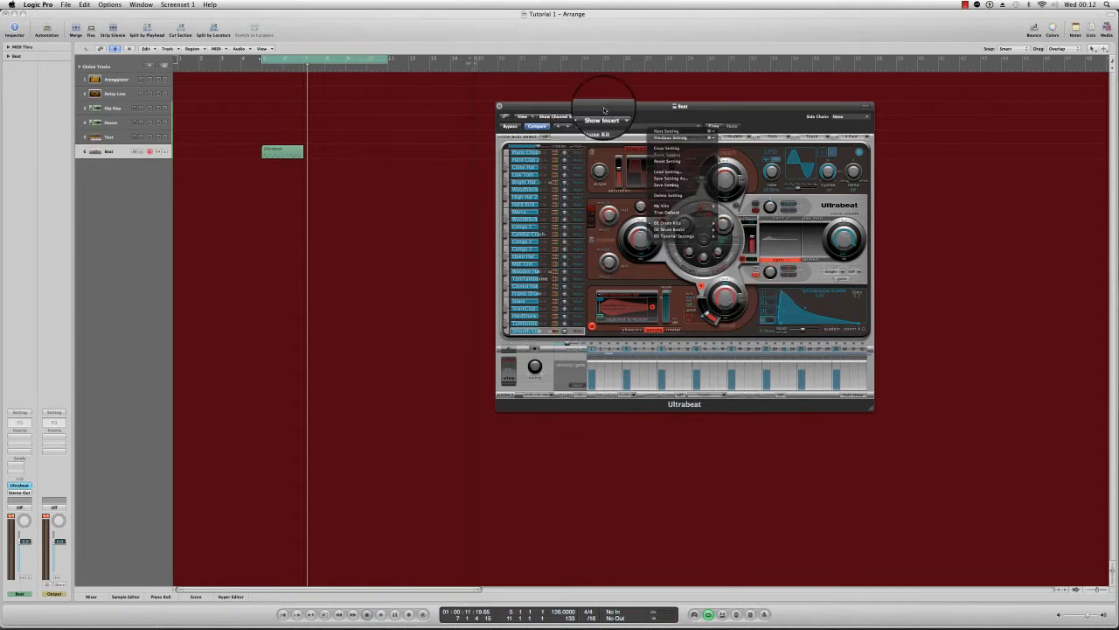
# Move Ultrabeat higher, audition the kit's lowest drum sound, select the Ultrabeat region and play the project from bar 7
pyautogui.moveTo(615, 108); pyautogui.dragTo(617, 20)
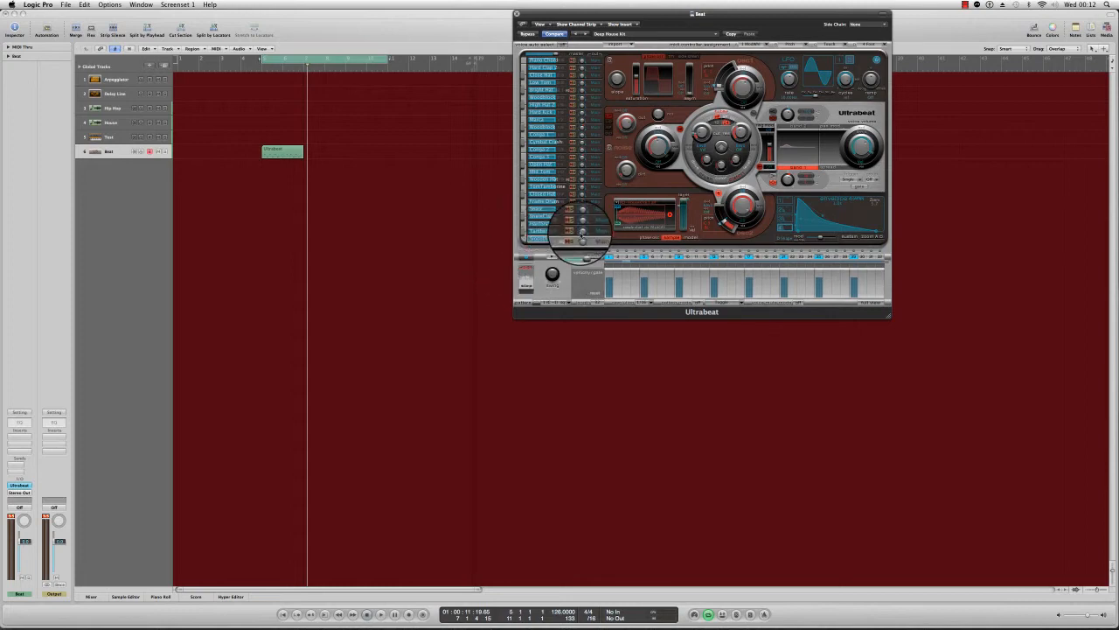
pyautogui.click(544, 238)
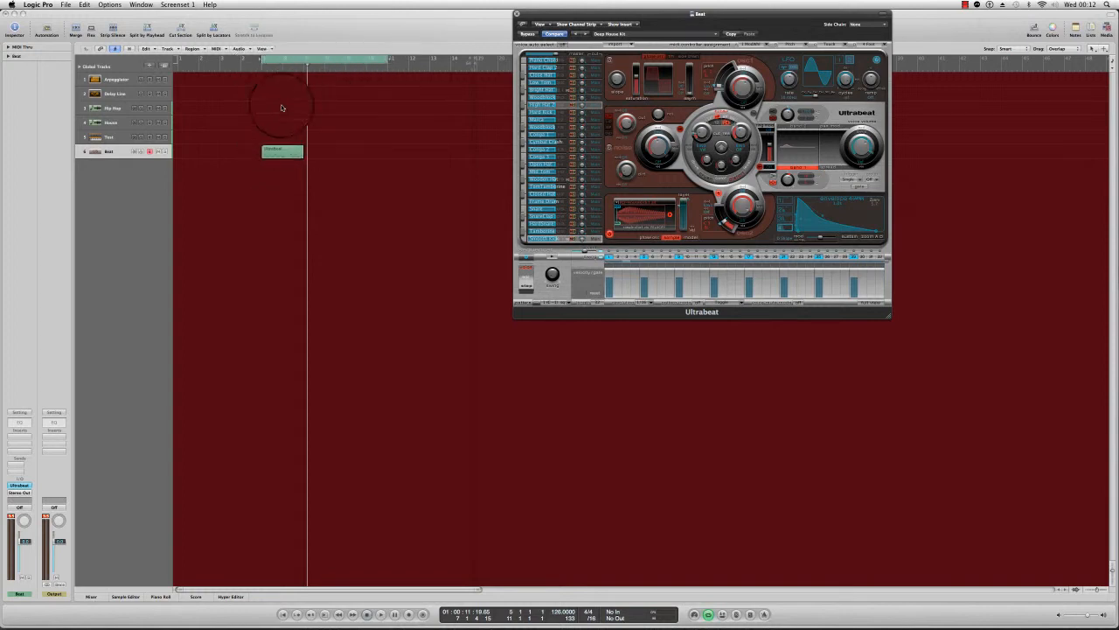
pyautogui.click(280, 152)
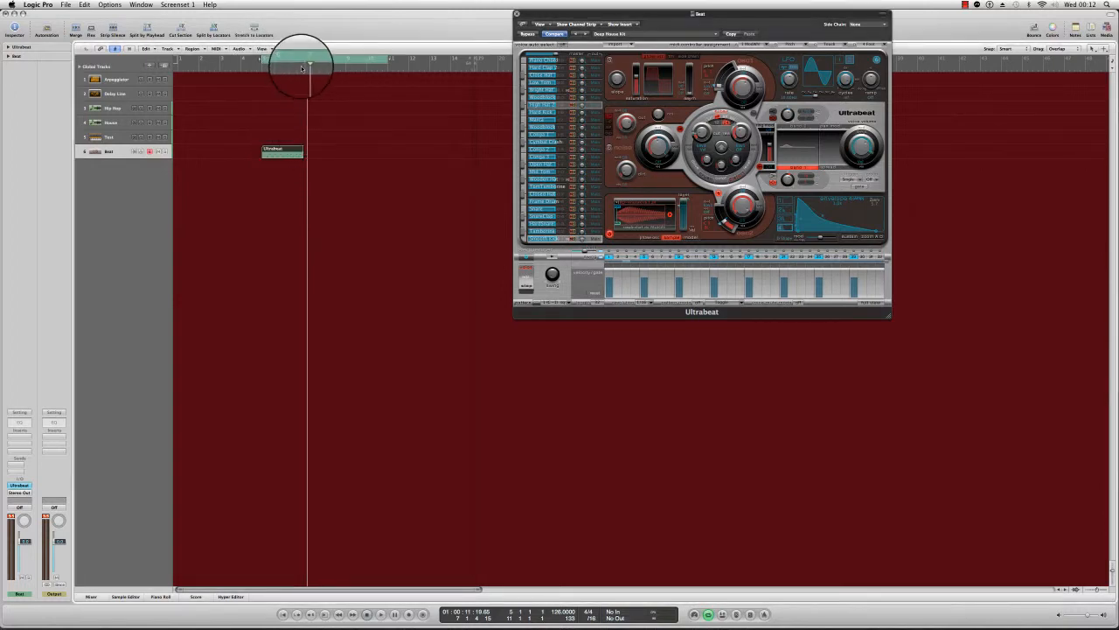
pyautogui.moveTo(307, 65); pyautogui.dragTo(303, 65)
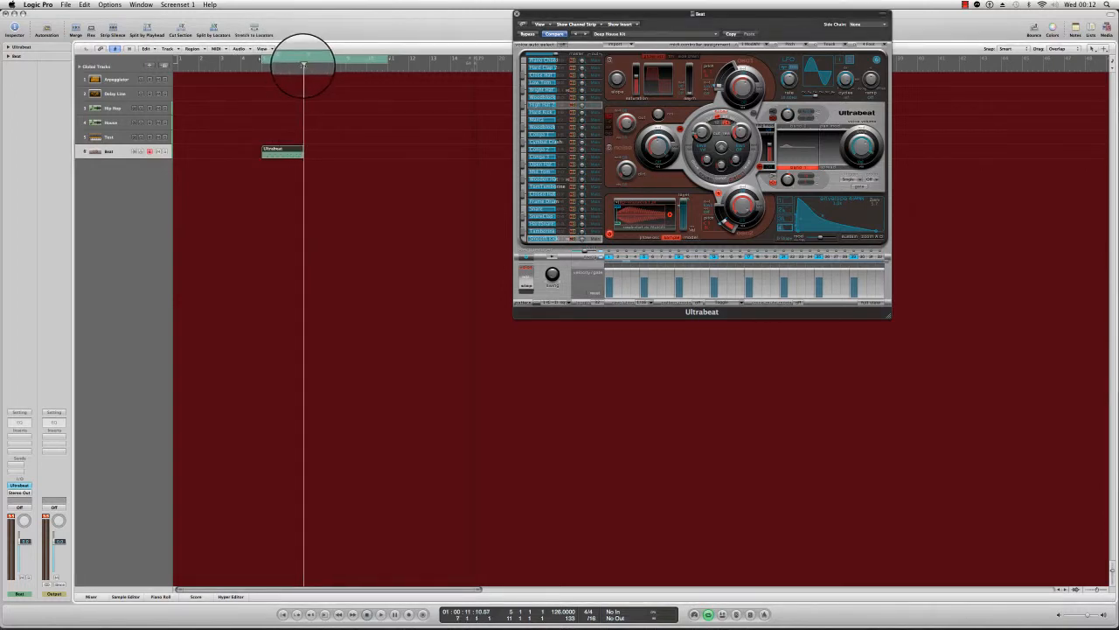
pyautogui.press('space')
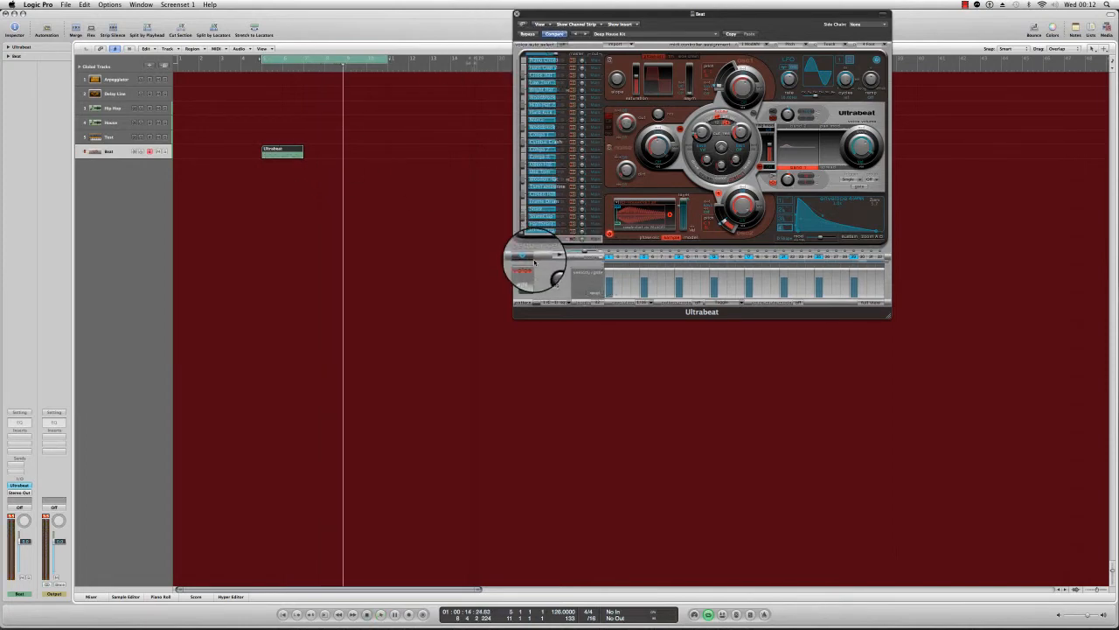
# Close the Ultrabeat window and move both the Ultrabeat region and the cycle range to start at bar 1
pyautogui.click(517, 12)
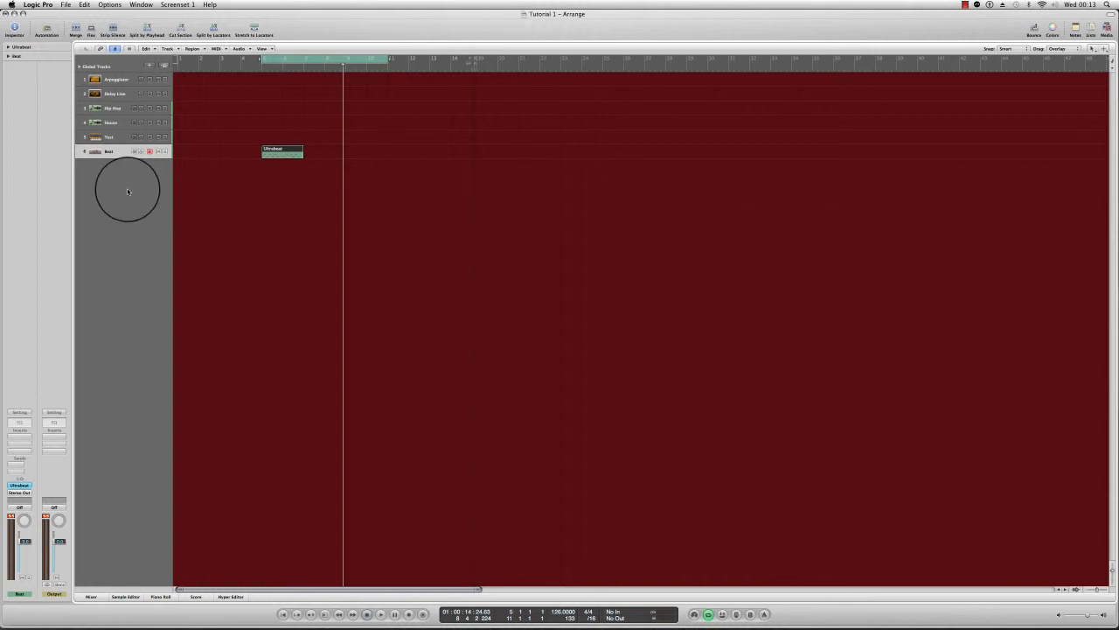
pyautogui.moveTo(281, 149); pyautogui.dragTo(200, 147)
pyautogui.moveTo(306, 60); pyautogui.dragTo(222, 60)
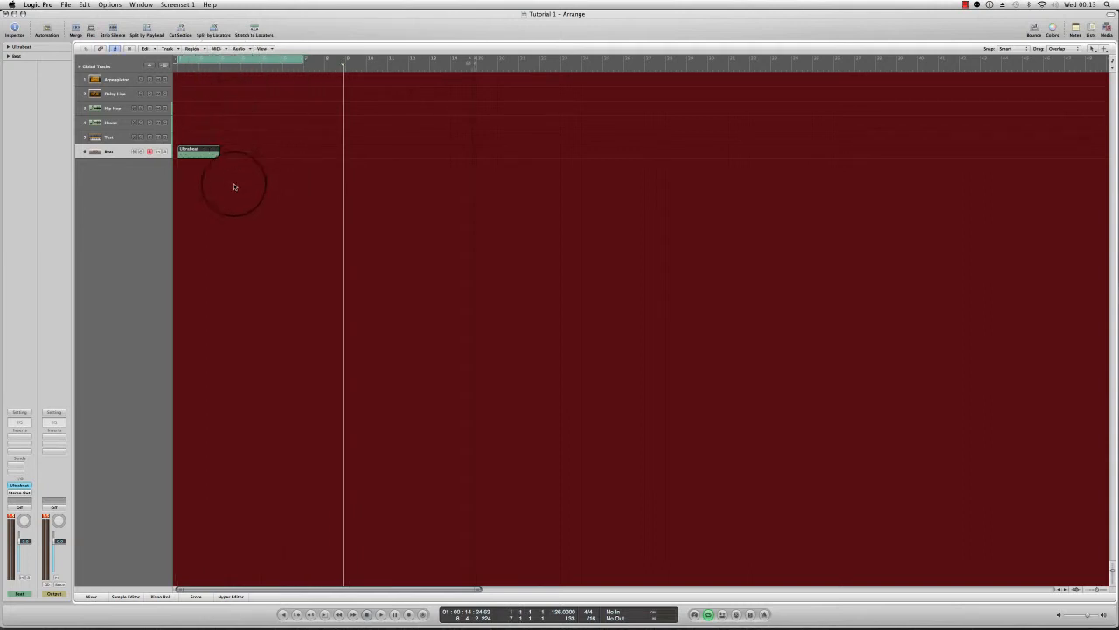
# Try looping the Ultrabeat region on the Beat track up to bar 7, and remove the loop again
pyautogui.moveTo(220, 149); pyautogui.dragTo(221, 150)
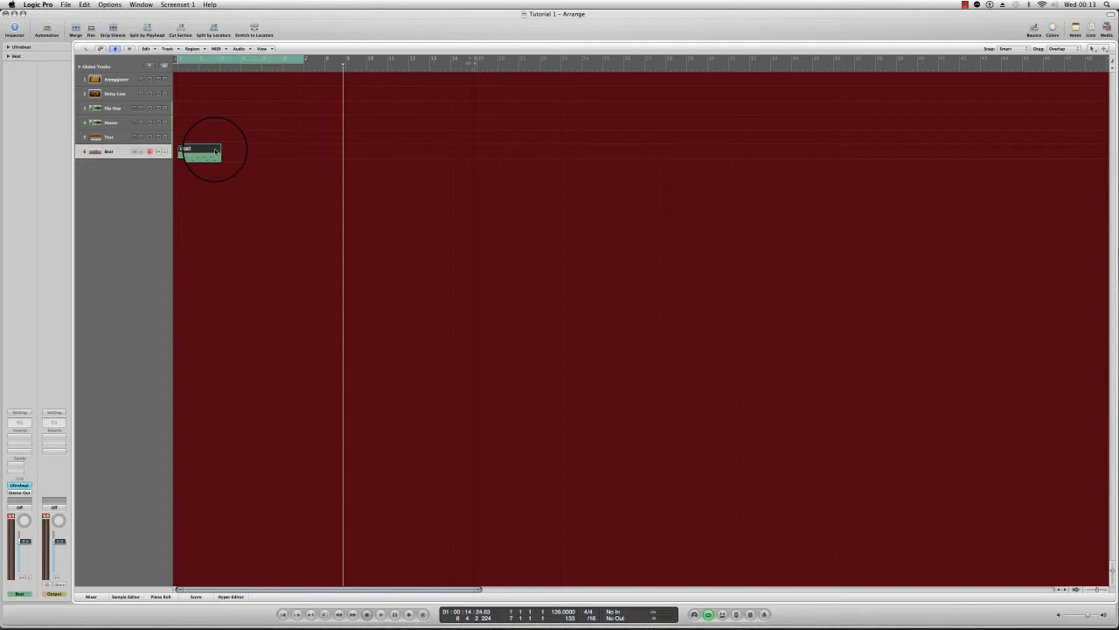
pyautogui.press('l')
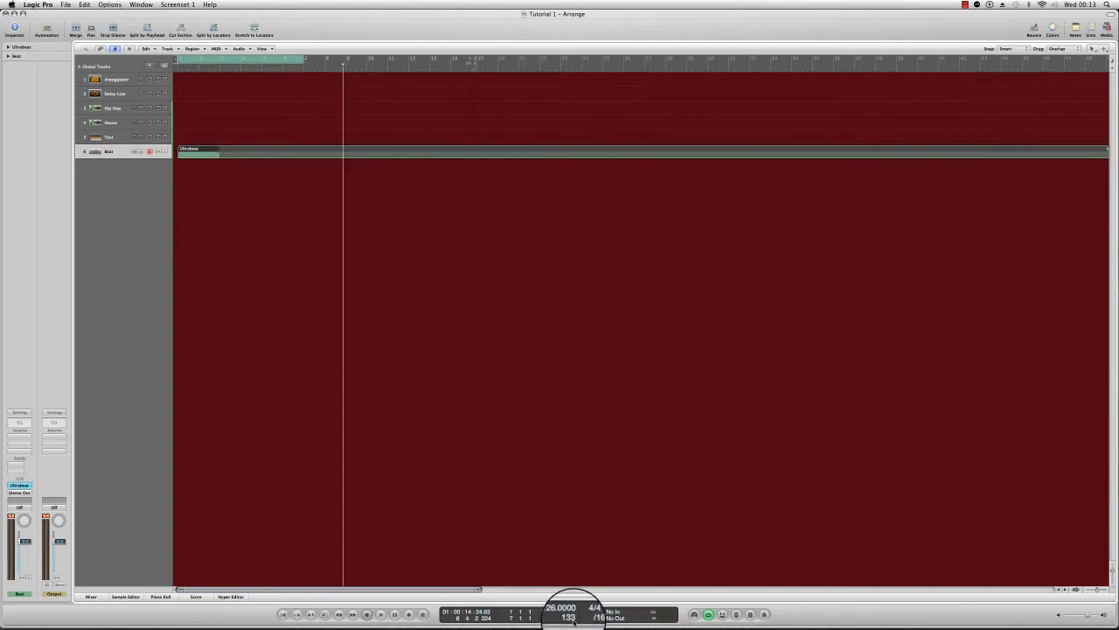
pyautogui.click(304, 147)
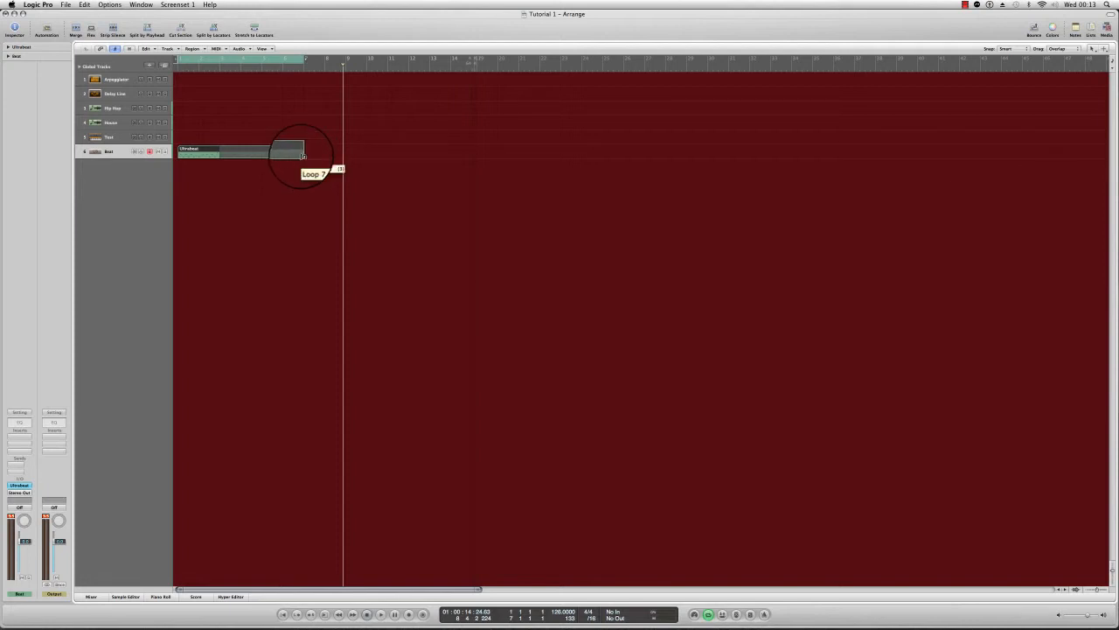
pyautogui.moveTo(303, 156); pyautogui.dragTo(236, 182)
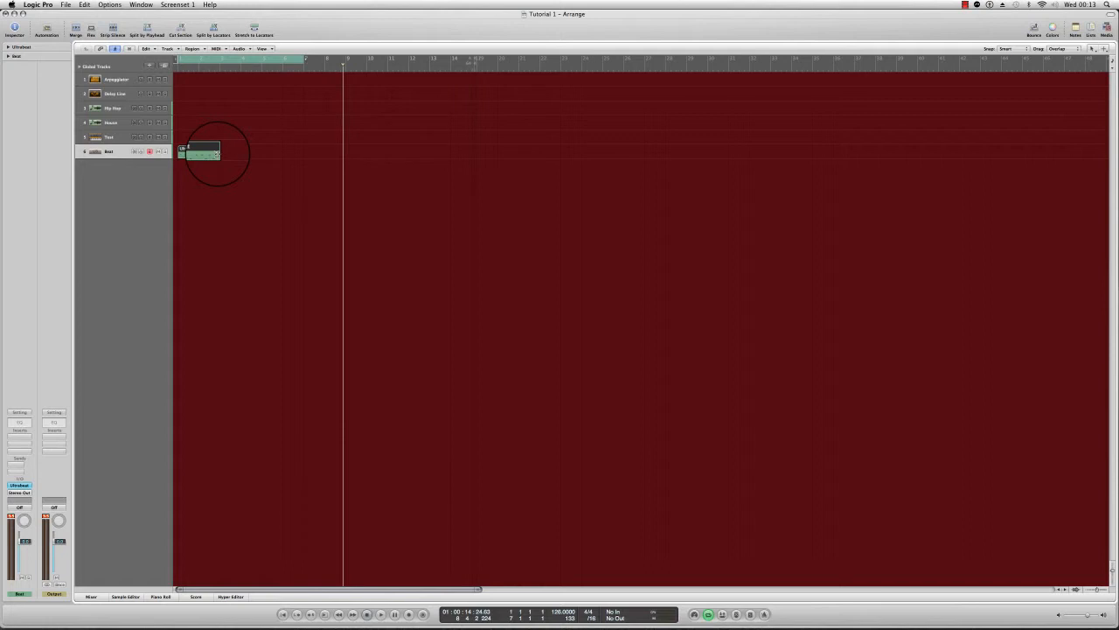
# Loop the Ultrabeat region on the Beat track up to bar 9
pyautogui.moveTo(217, 155); pyautogui.dragTo(240, 158)
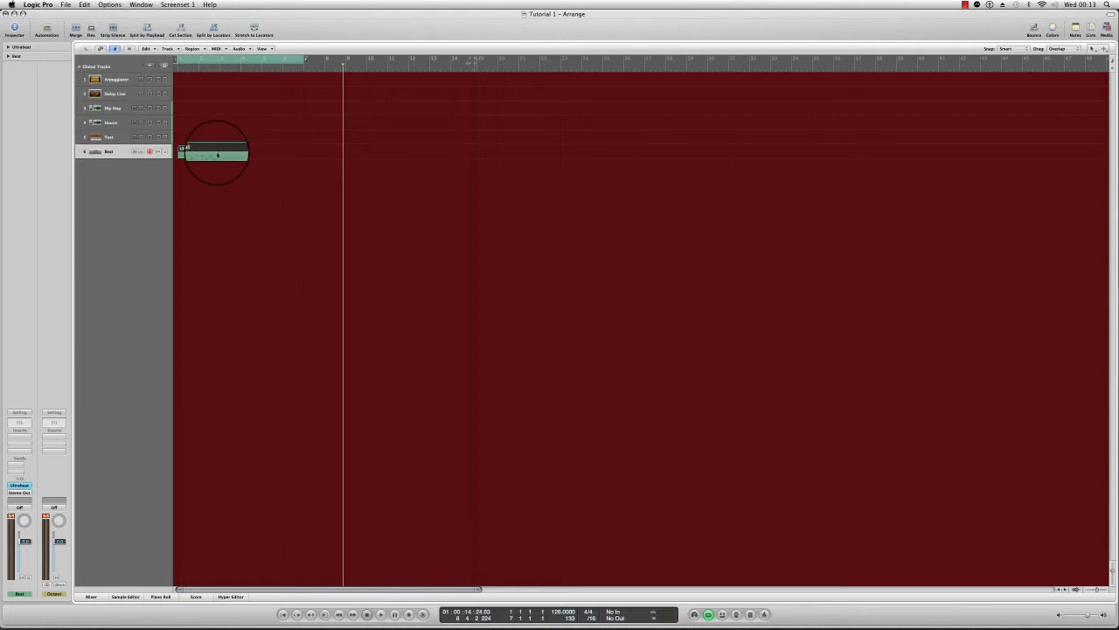
pyautogui.moveTo(217, 155)
pyautogui.mouseDown()
pyautogui.moveTo(239, 161)
pyautogui.moveTo(223, 159)
pyautogui.mouseUp()
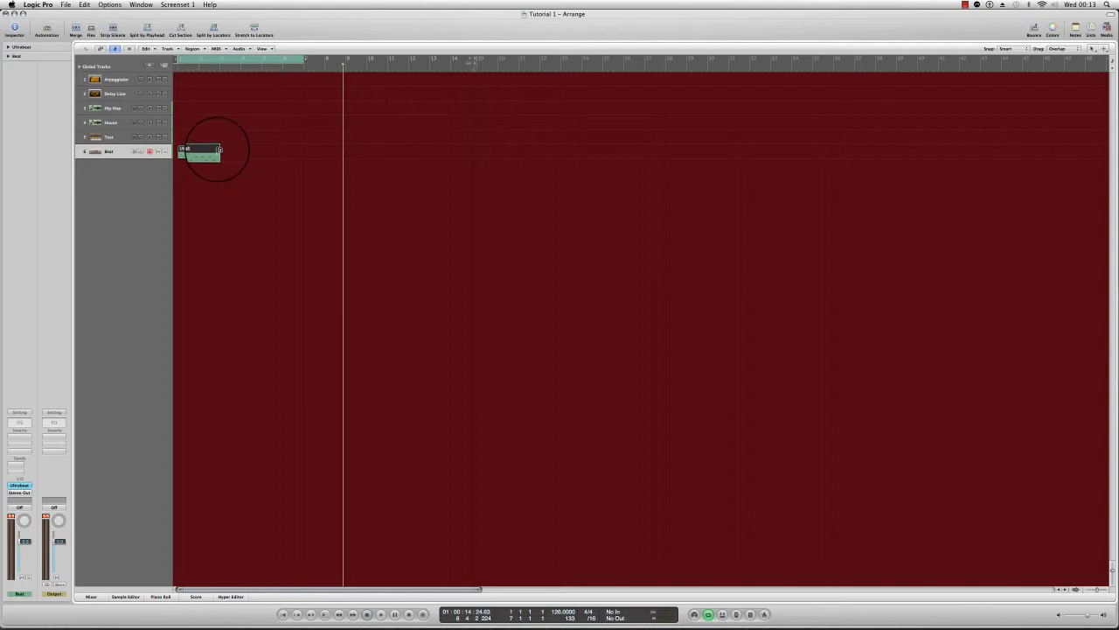
pyautogui.moveTo(218, 150); pyautogui.dragTo(345, 145)
# Extend the cycle range to end at bar 9 and play a few bars of the looped beat
pyautogui.moveTo(303, 58); pyautogui.dragTo(345, 58)
pyautogui.press('space')
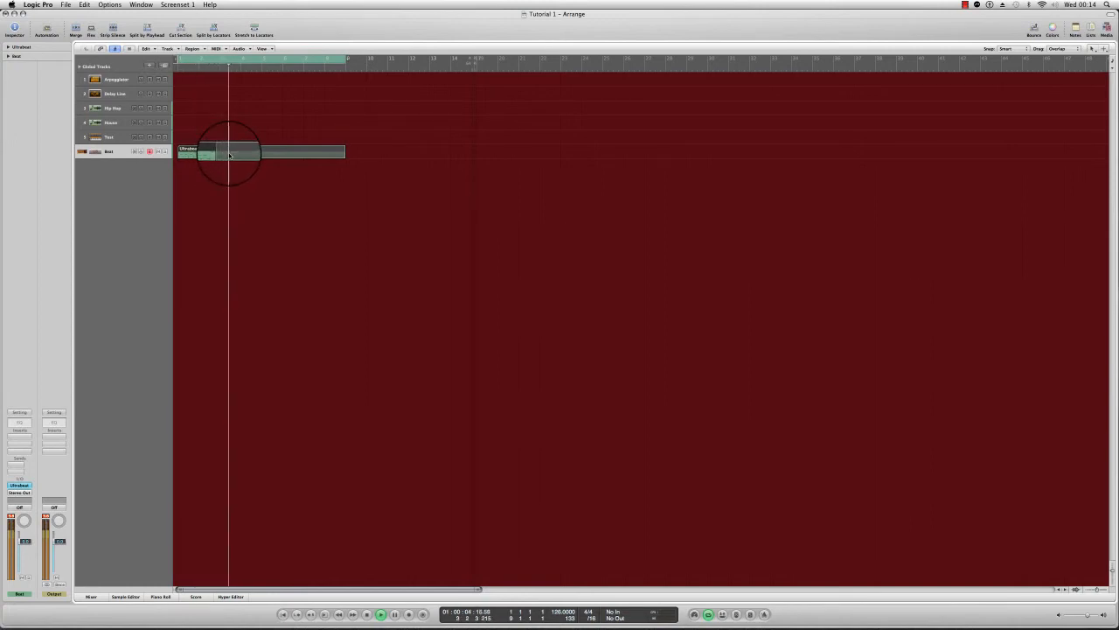
pyautogui.press('space')
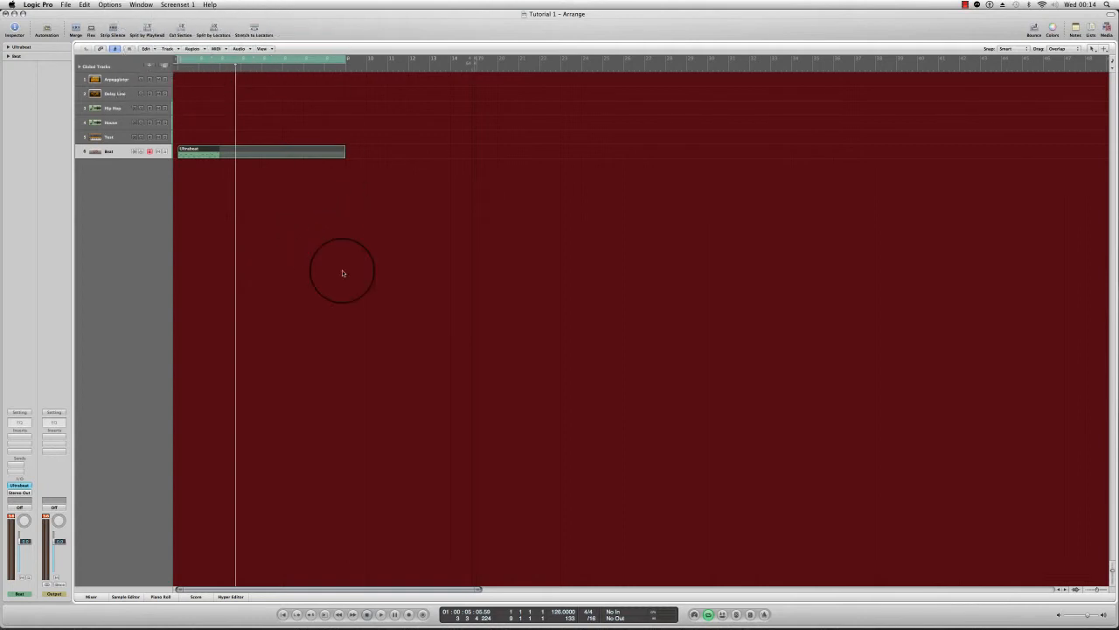
# Open the Ultrabeat region in the Piano Roll and select the third note on C1
pyautogui.click(238, 248)
pyautogui.click(204, 153)
pyautogui.press('p')
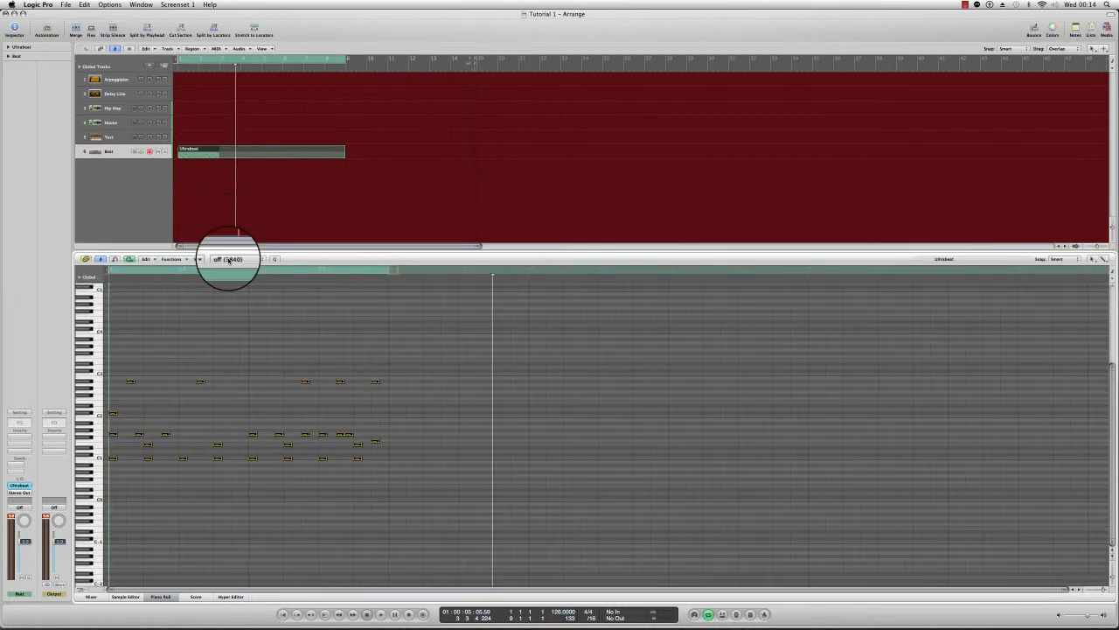
pyautogui.click(331, 493)
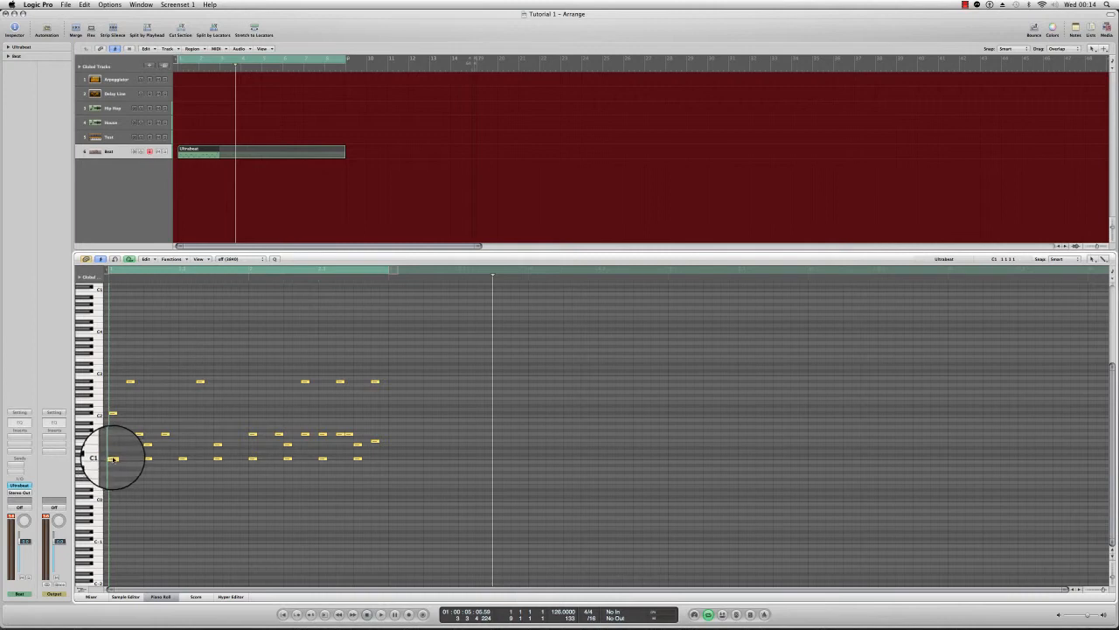
pyautogui.click(183, 458)
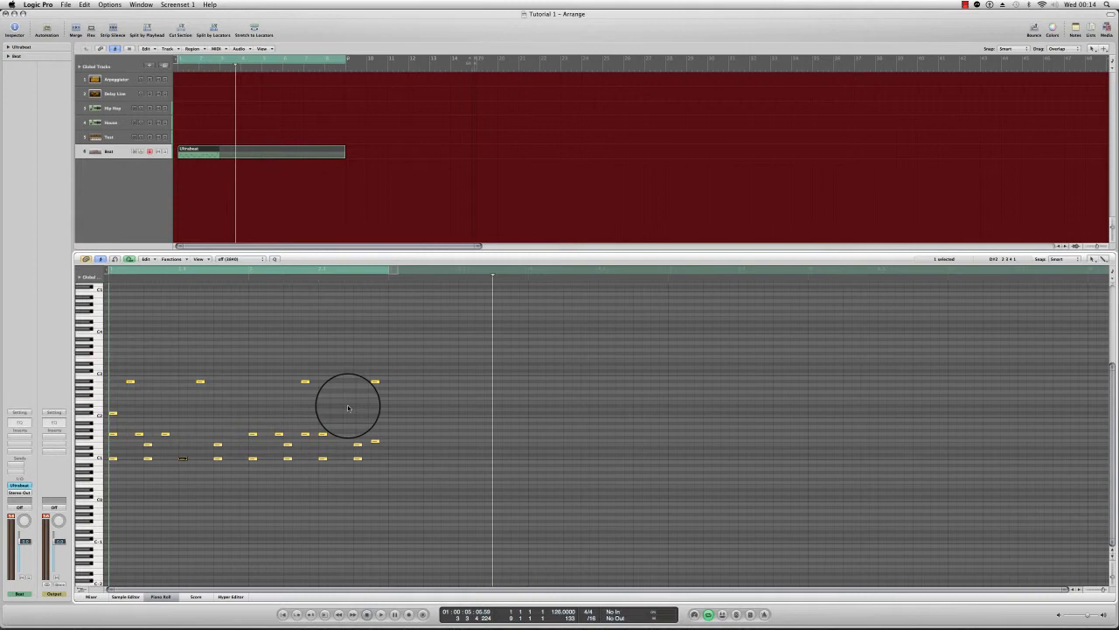
# Try adding extra notes to the beat in the Piano Roll with the Pencil tool, and remove them again
pyautogui.press('Escape')
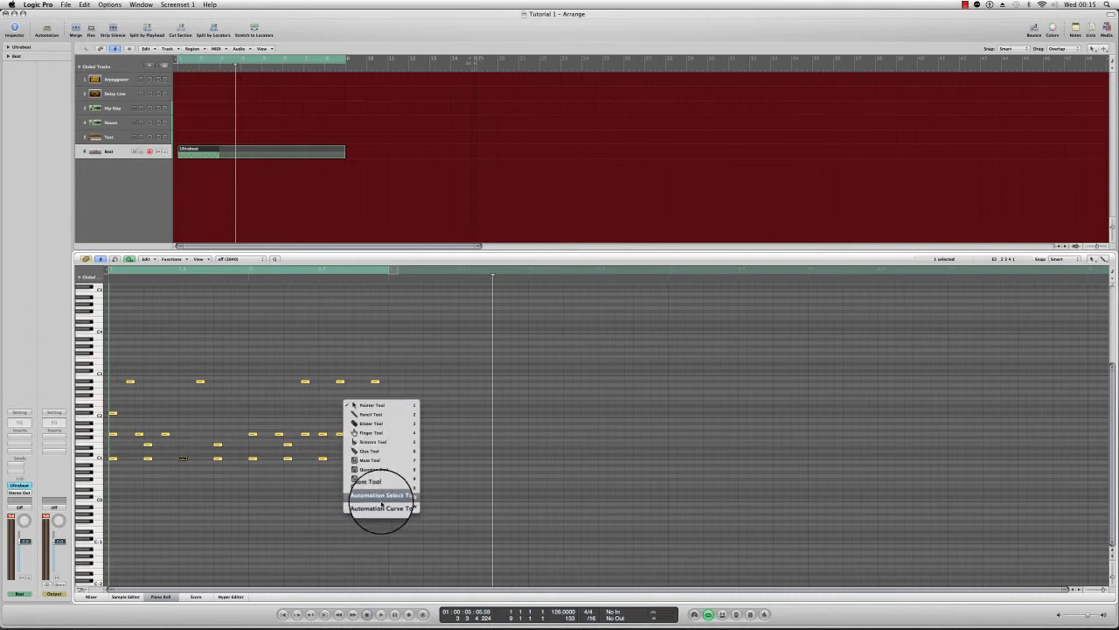
pyautogui.click(393, 416)
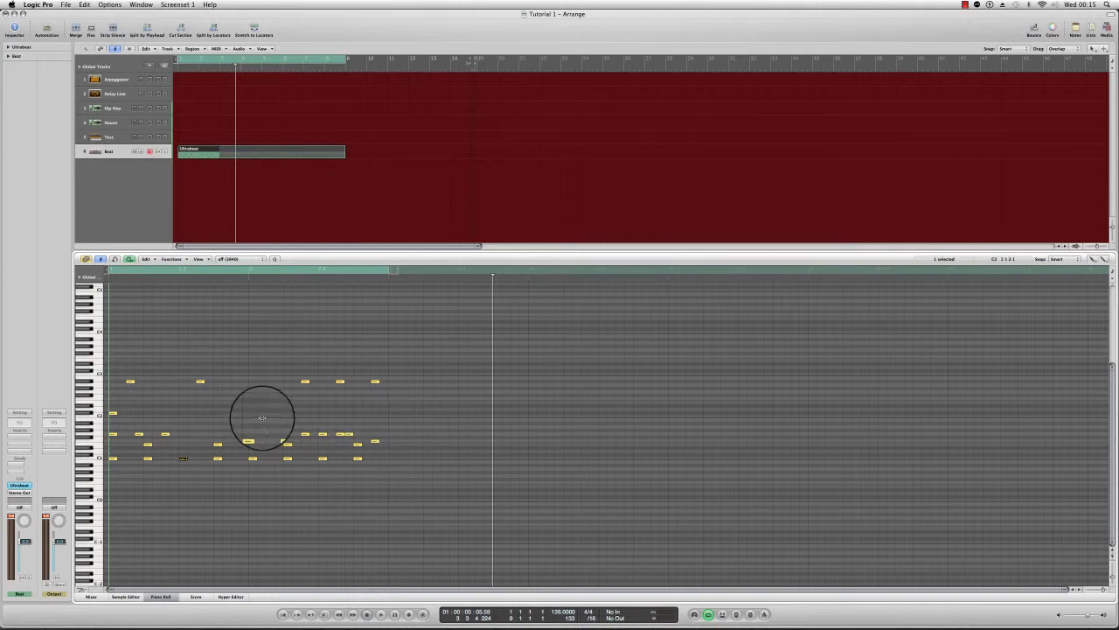
pyautogui.click(234, 351)
pyautogui.moveTo(239, 349)
pyautogui.mouseDown()
pyautogui.moveTo(269, 344)
pyautogui.moveTo(245, 373)
pyautogui.mouseUp()
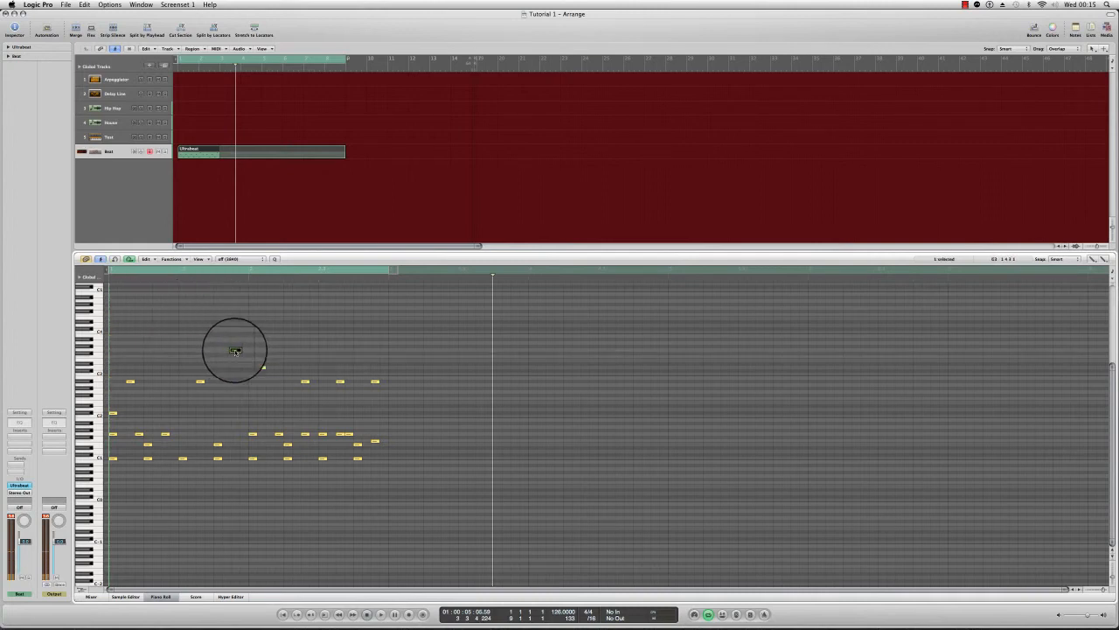
pyautogui.click(235, 350)
pyautogui.moveTo(235, 351); pyautogui.dragTo(307, 400)
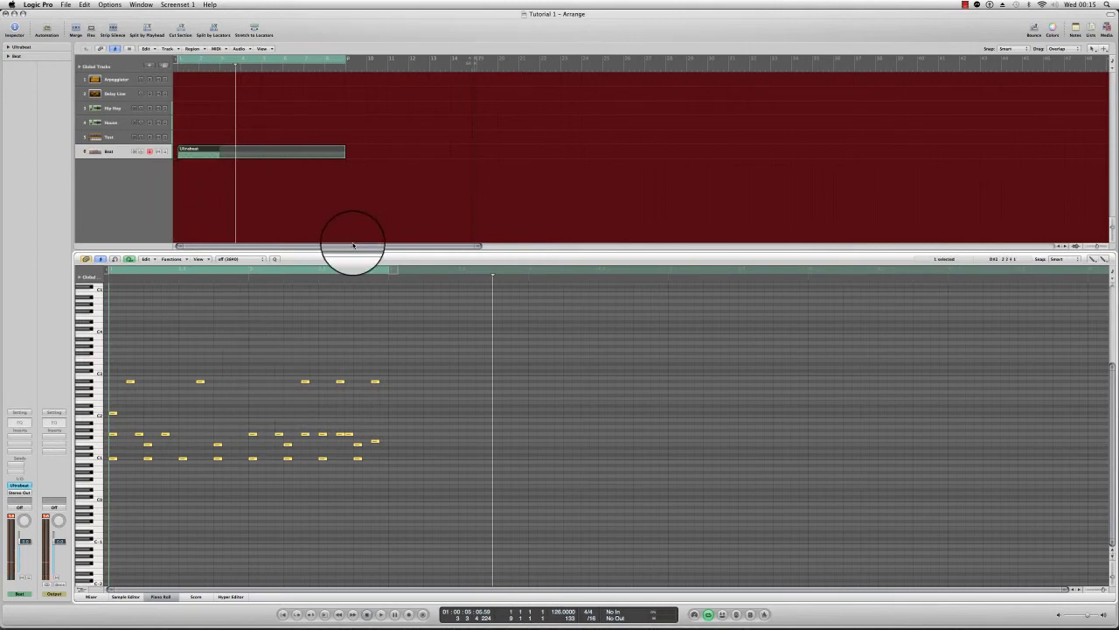
# Close the Piano Roll pane and view screensets 3 and 2 for the full-size Piano Roll and Mixer, ending on screenset 1
pyautogui.press('p')
pyautogui.press('3')
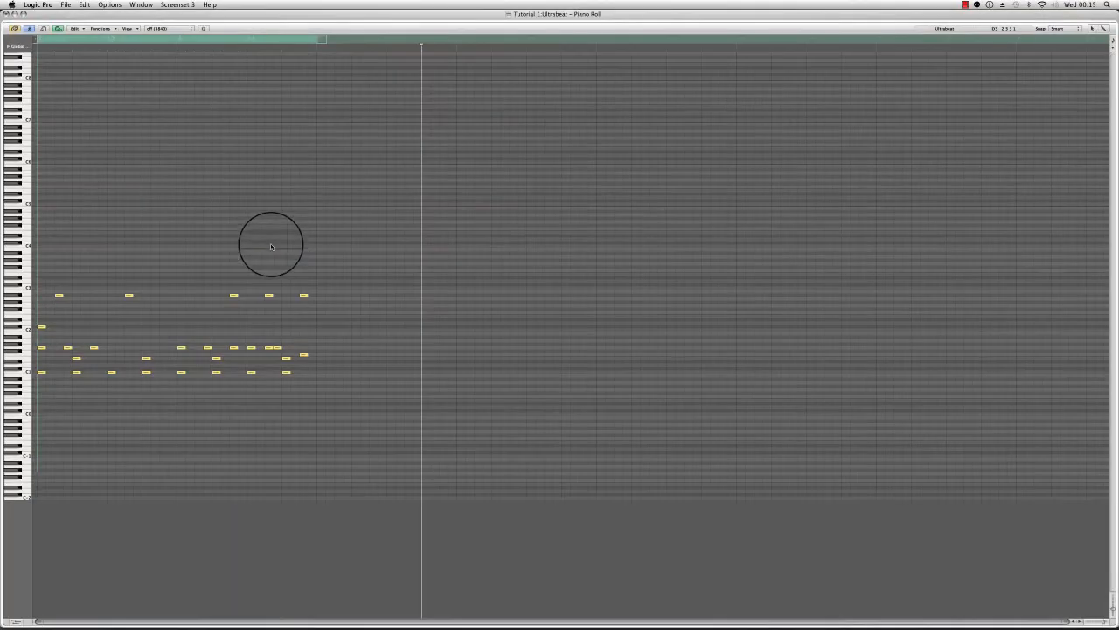
pyautogui.press('2')
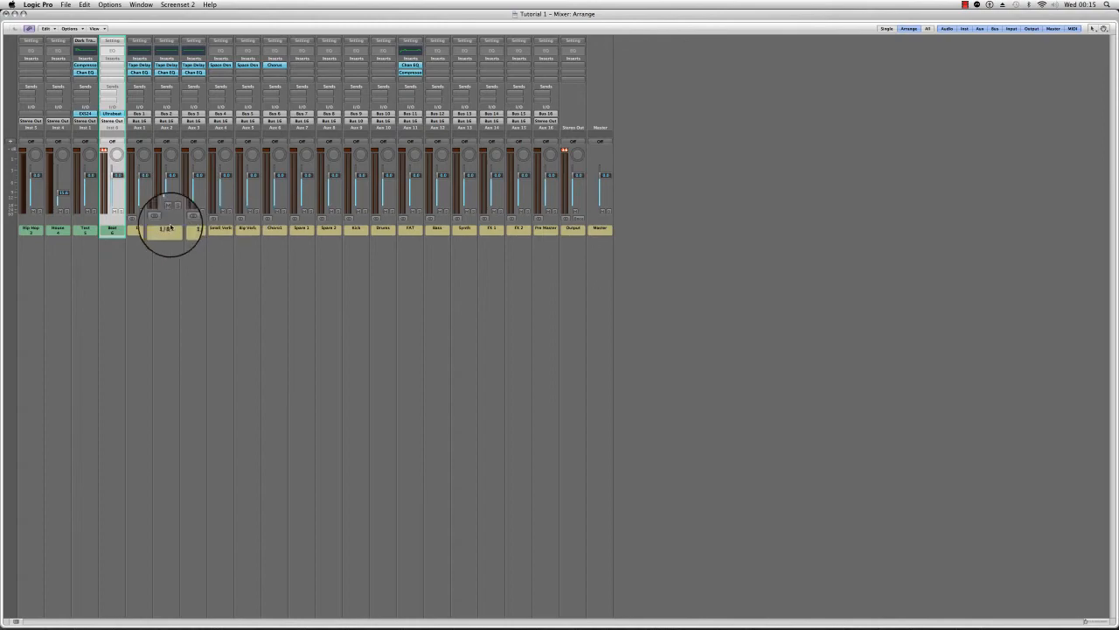
pyautogui.press('1')
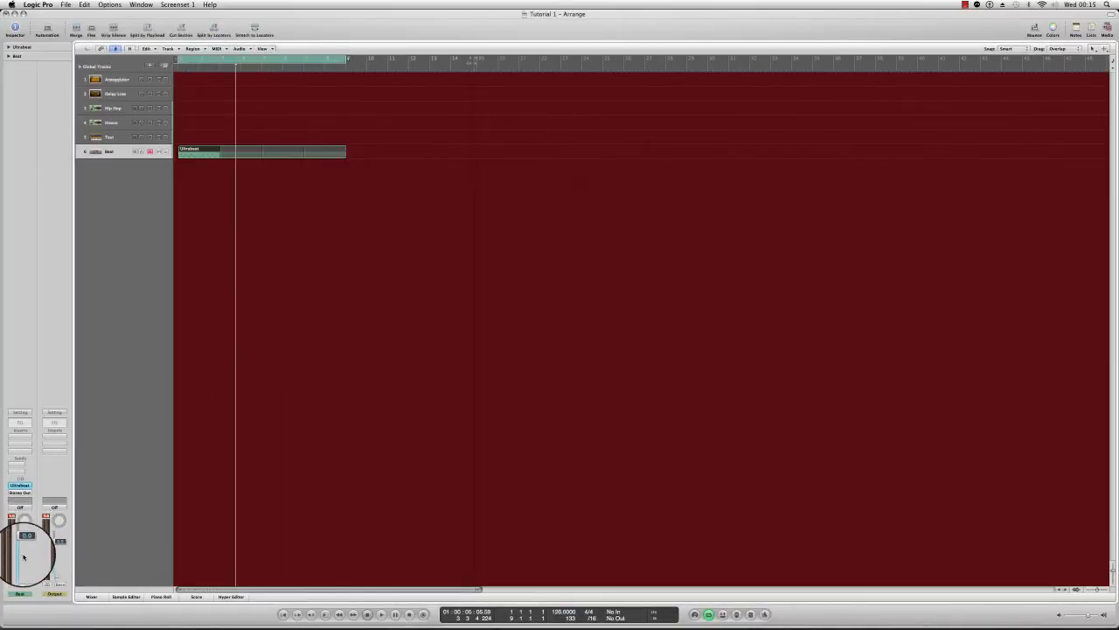
# Select the House track, view it in screenset 2's Mixer, and briefly select the Hip Hop, House, Test and Beat channel strips together
pyautogui.click(127, 122)
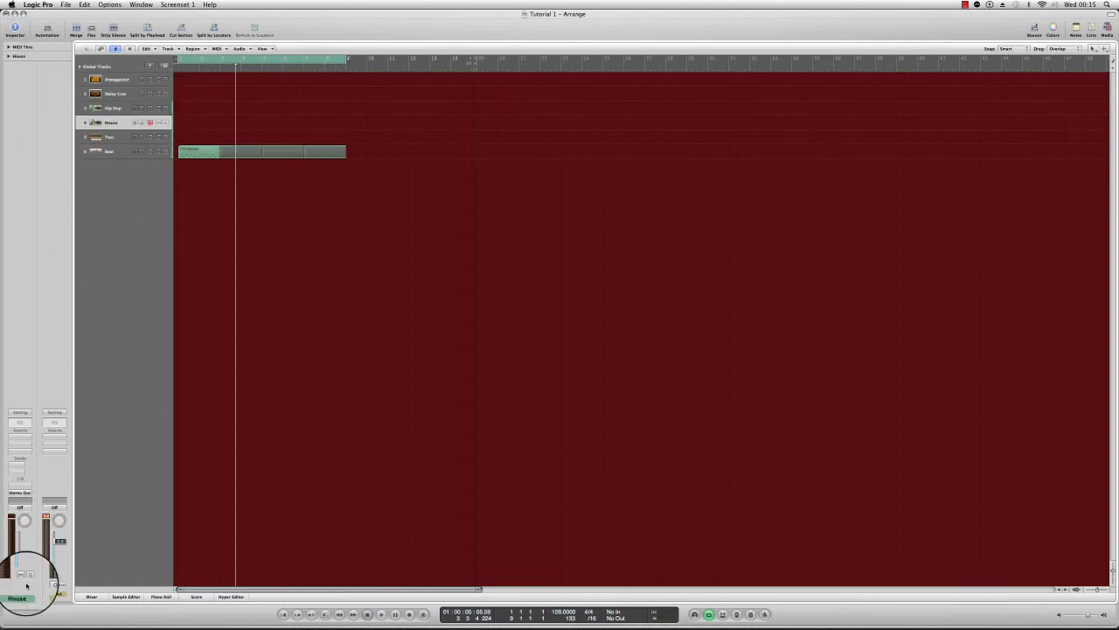
pyautogui.press('2')
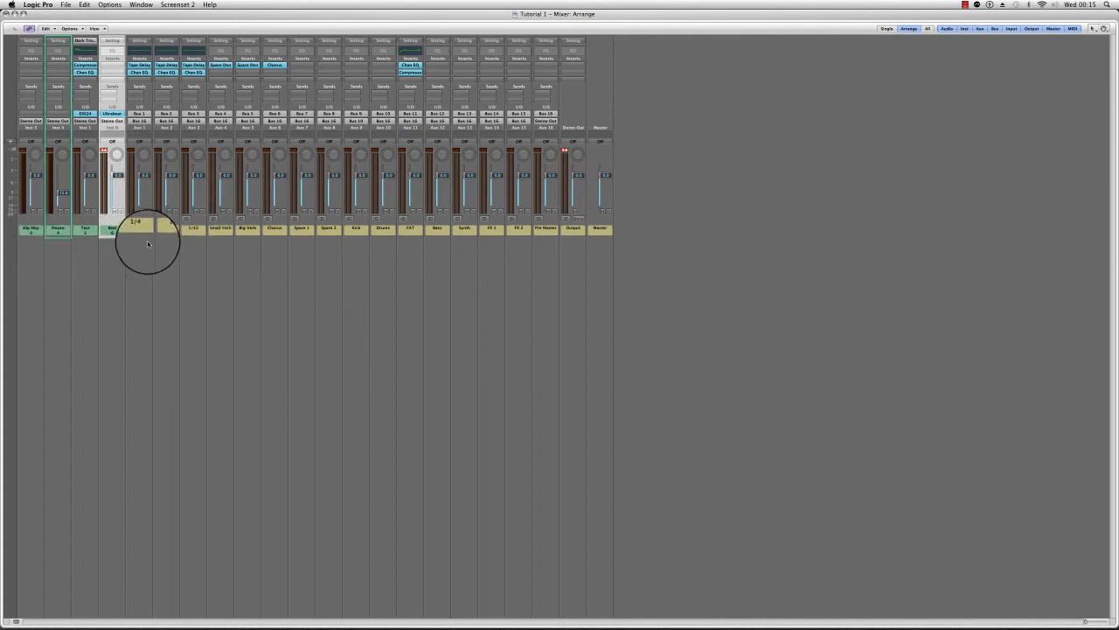
pyautogui.click(114, 250)
pyautogui.moveTo(114, 250); pyautogui.dragTo(51, 228)
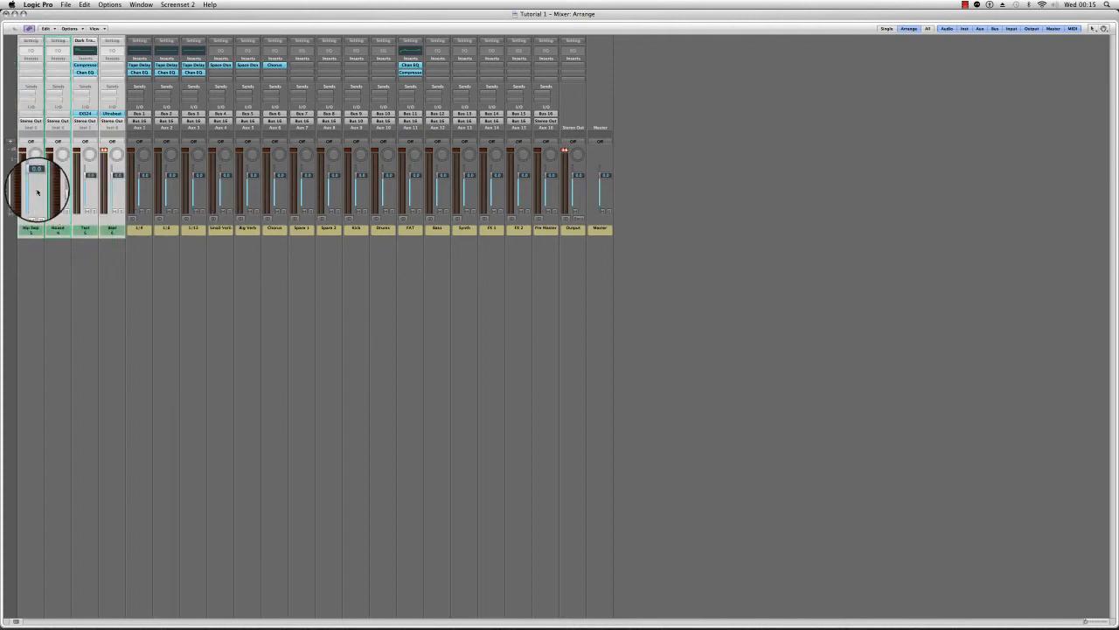
pyautogui.click(88, 258)
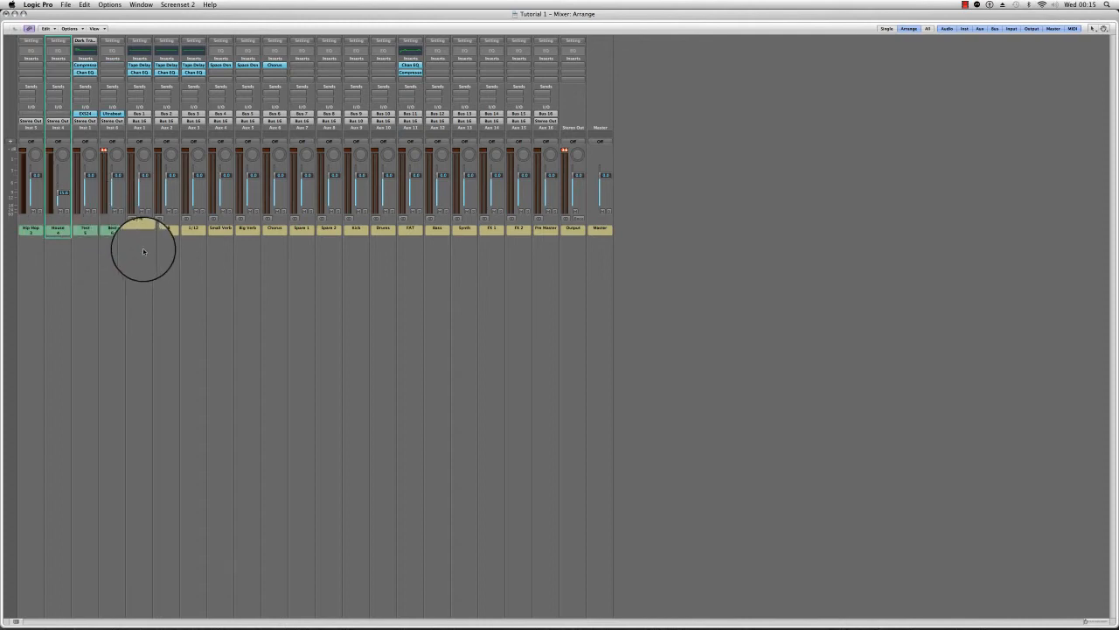
# Look over the Mixer's bus channels by selecting the strips from 1/4 to FX 2 together, and deselect them
pyautogui.click(140, 231)
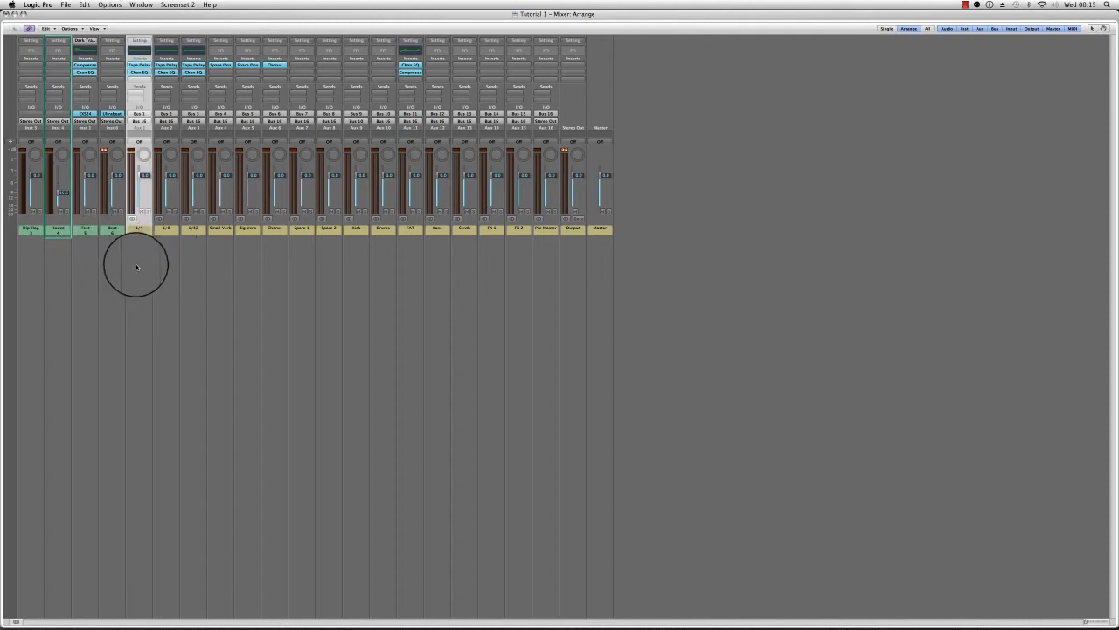
pyautogui.moveTo(135, 263); pyautogui.dragTo(527, 225)
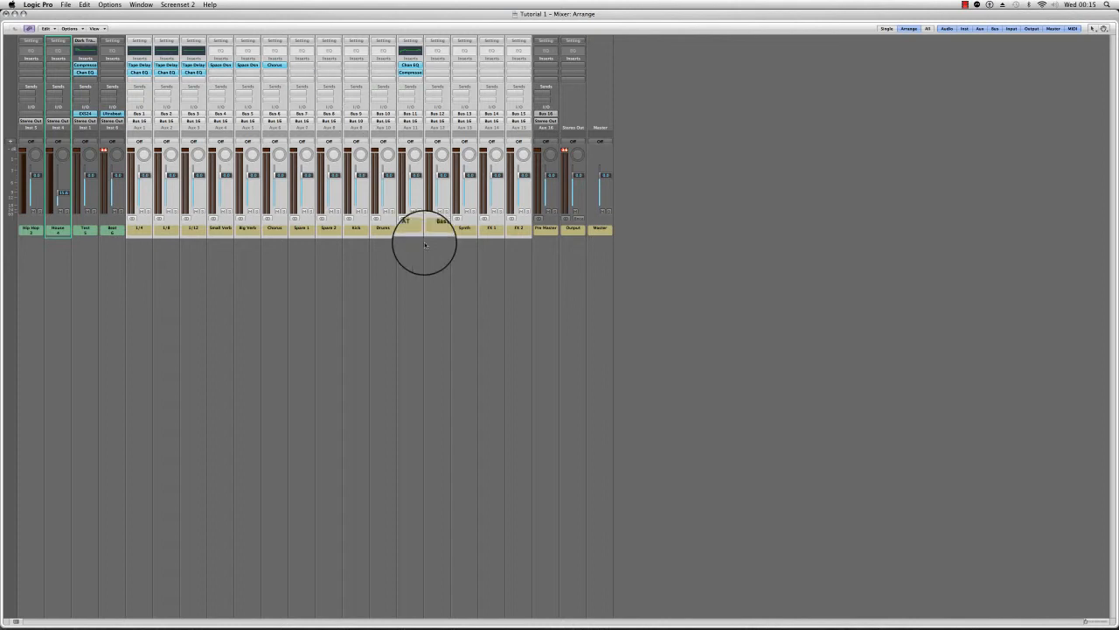
pyautogui.click(429, 279)
pyautogui.moveTo(527, 252); pyautogui.dragTo(151, 213)
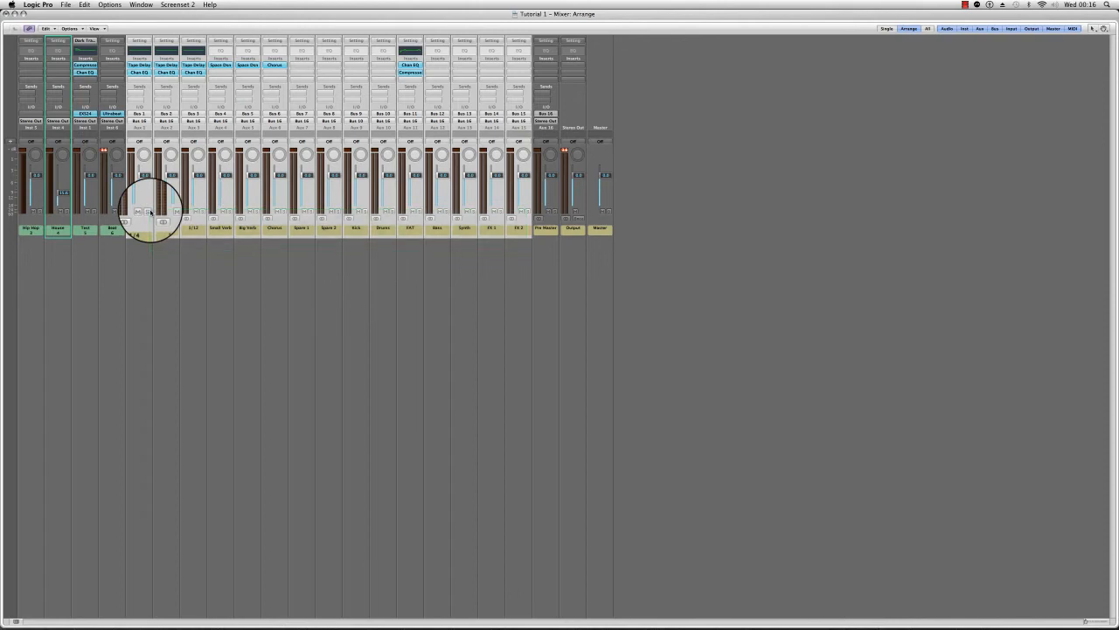
pyautogui.click(339, 314)
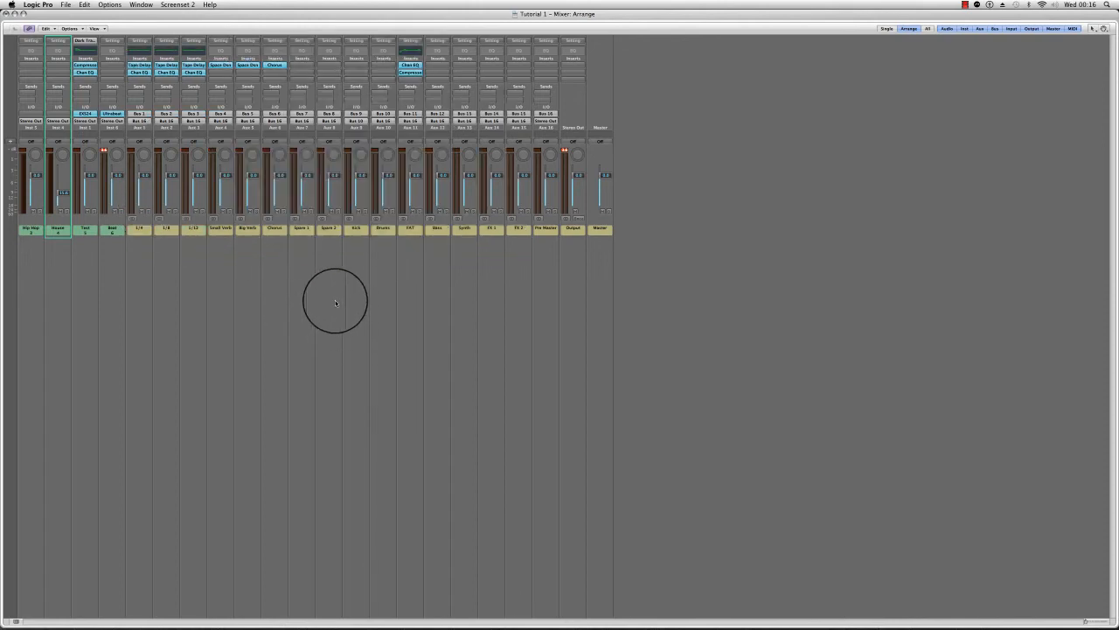
# Switch to screenset 4's Environment and look through its new-object types and its layer, cabling and import options
pyautogui.press('4')
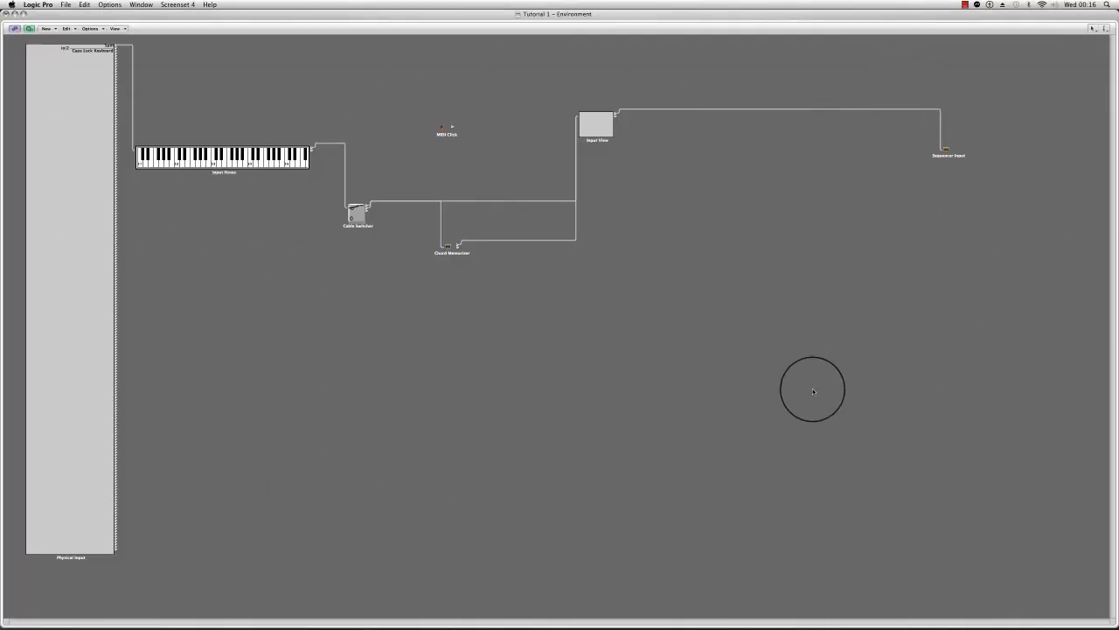
pyautogui.click(48, 29)
pyautogui.click(216, 32)
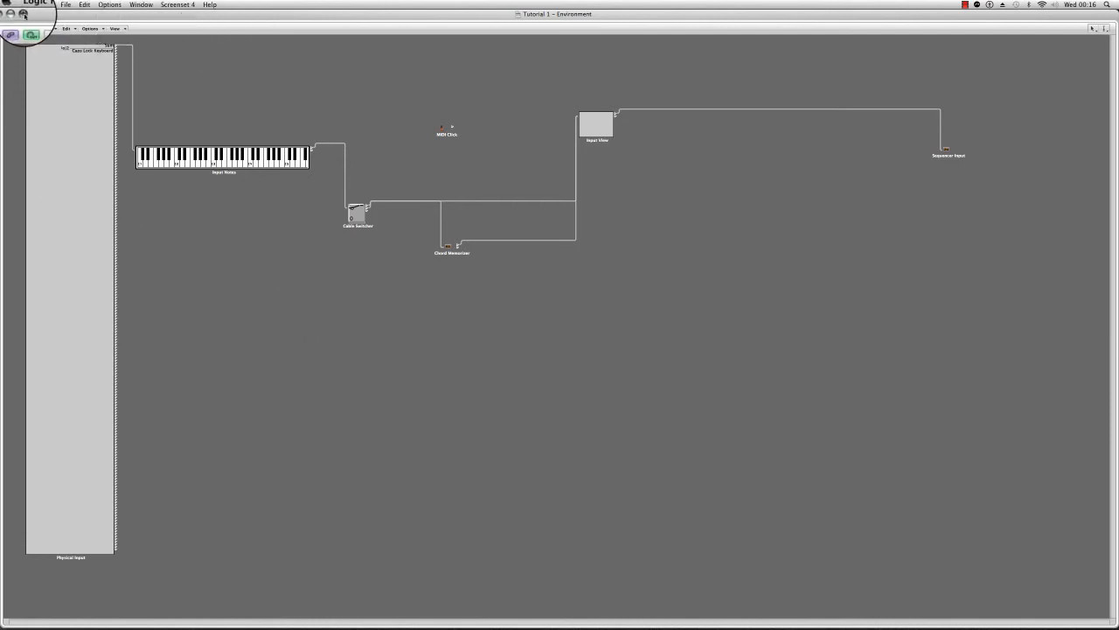
pyautogui.click(48, 28)
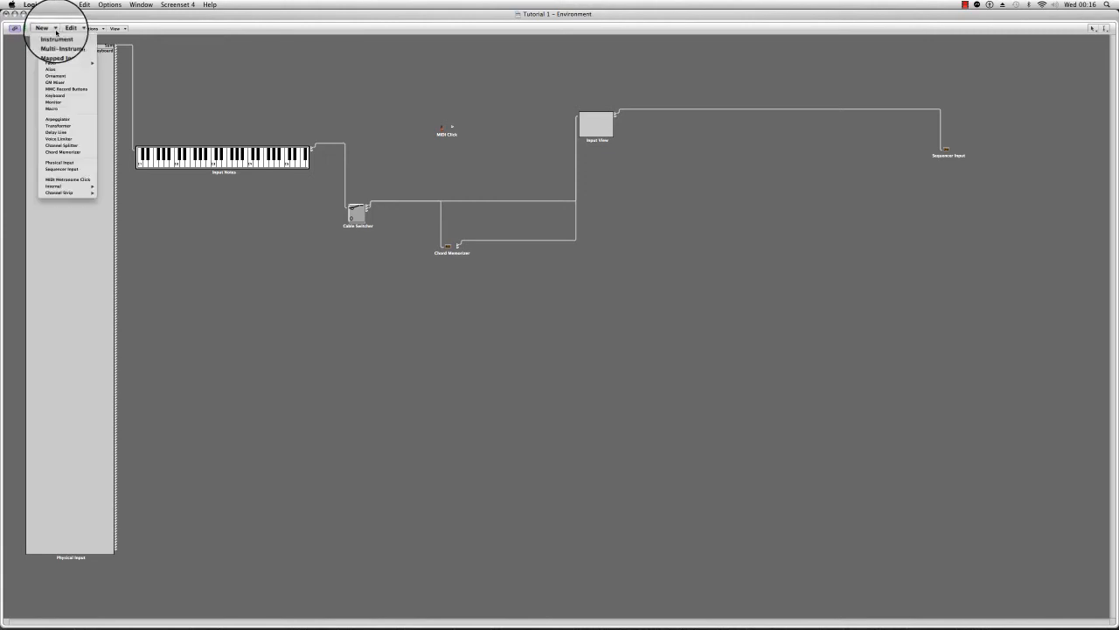
pyautogui.click(160, 57)
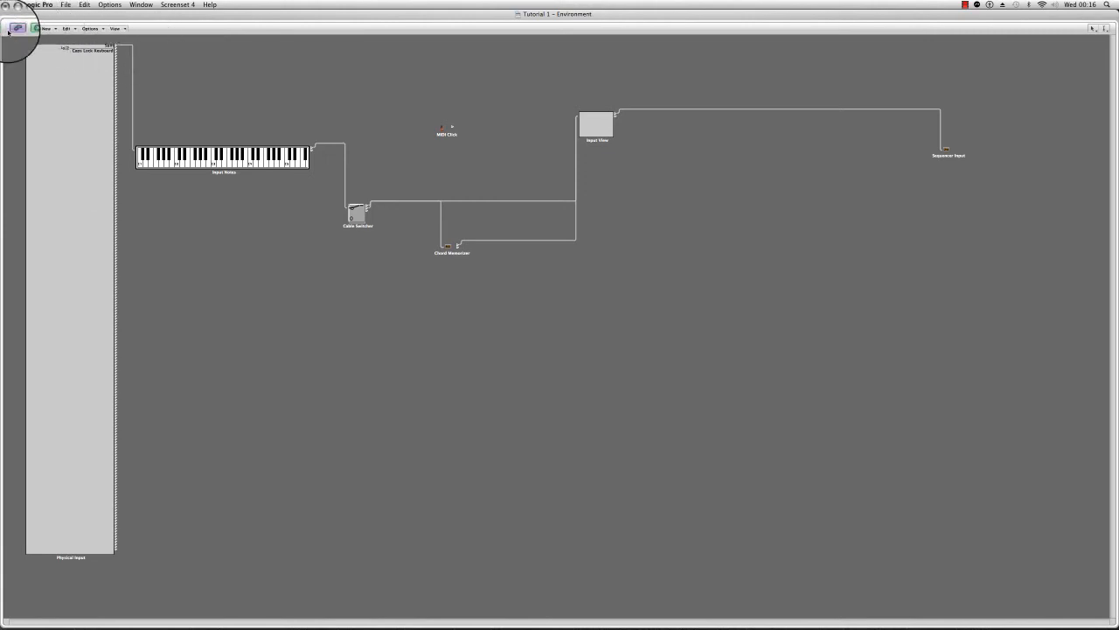
pyautogui.click(91, 29)
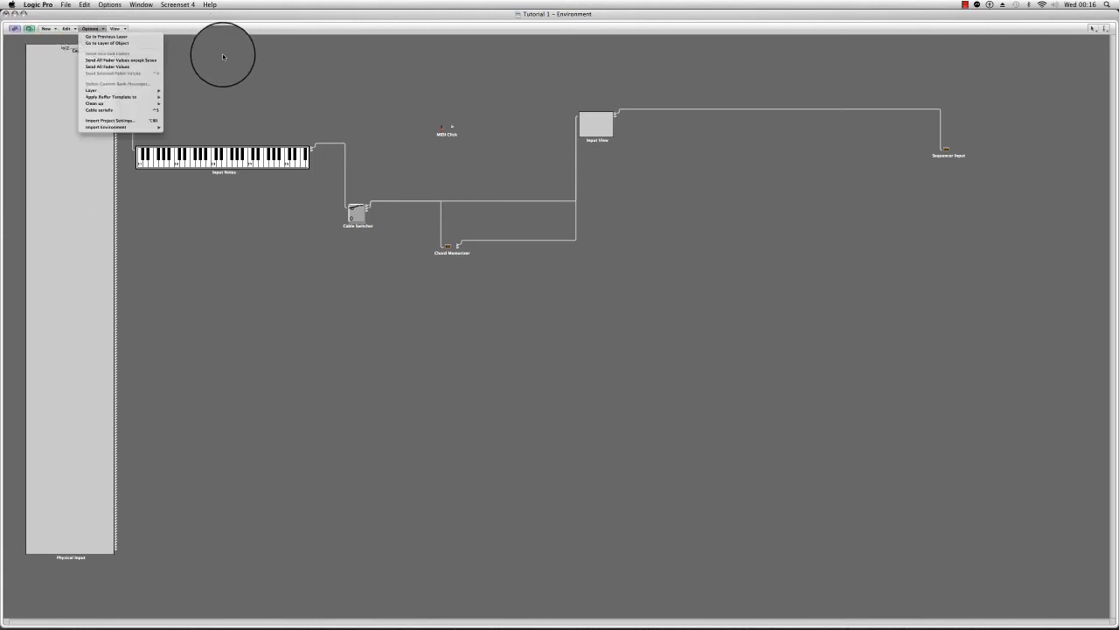
pyautogui.click(245, 68)
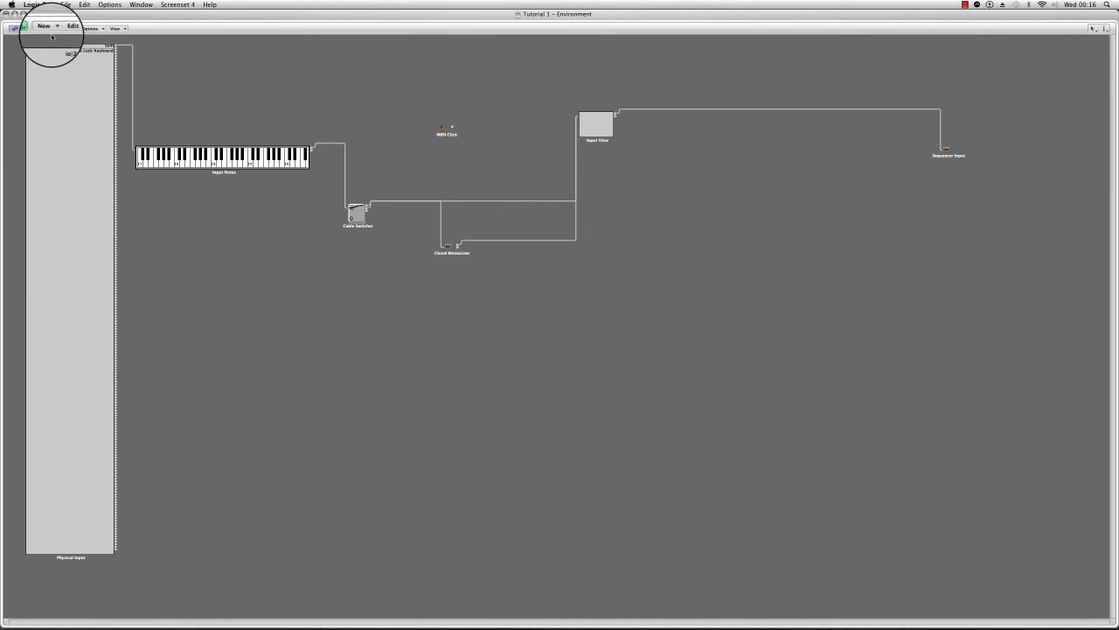
# Return to screenset 1 and try muting and soloing the Beat track with a short playback, turning both off again
pyautogui.press('1')
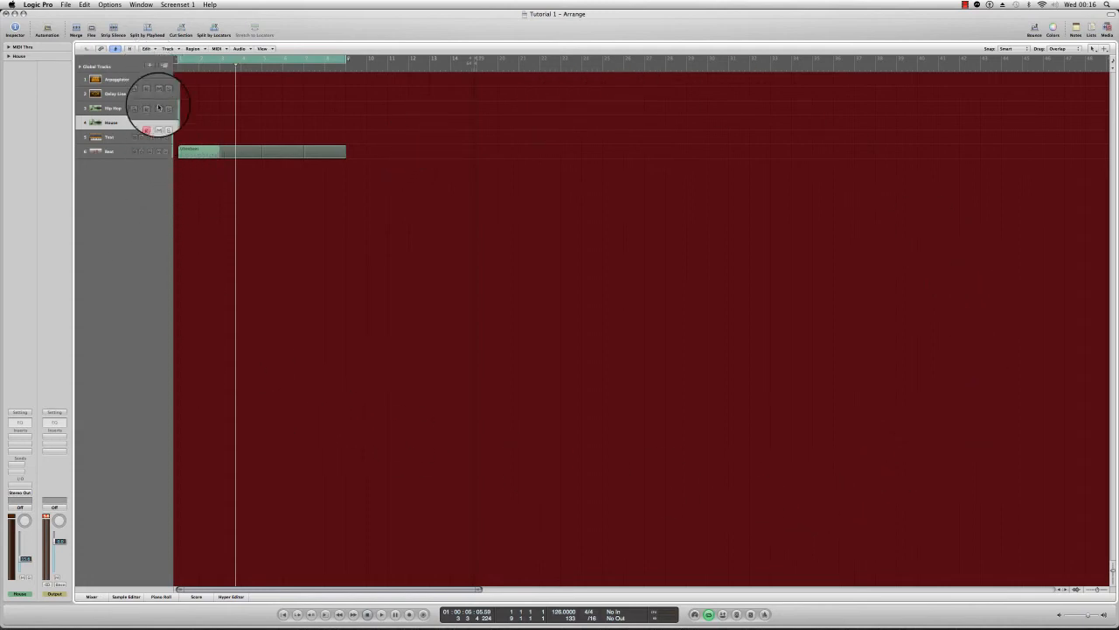
pyautogui.click(158, 152)
pyautogui.press('space')
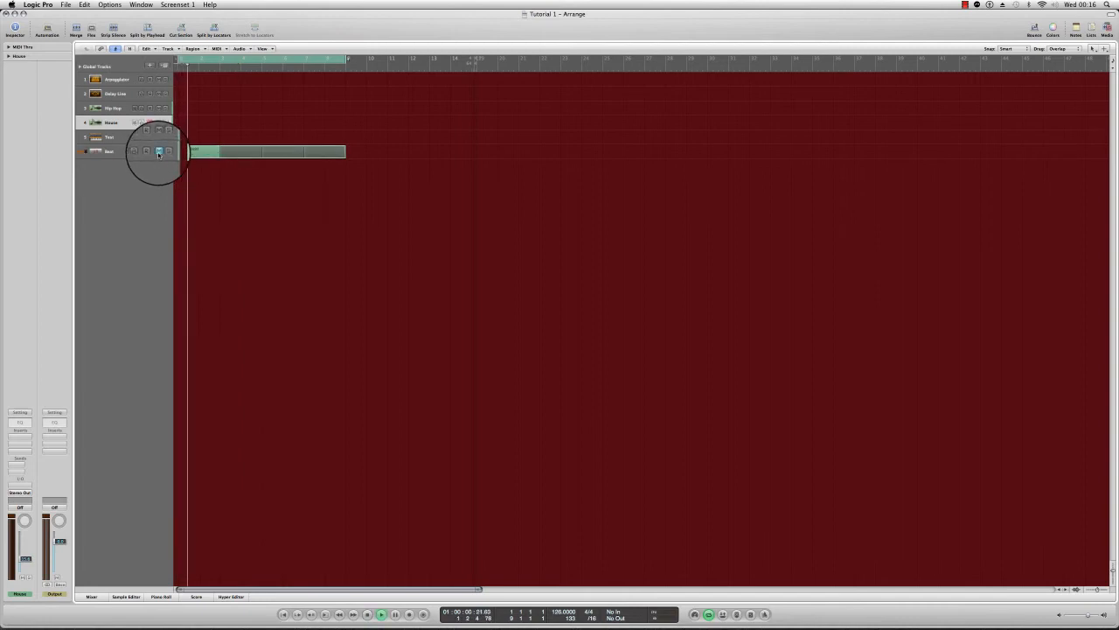
pyautogui.click(166, 151)
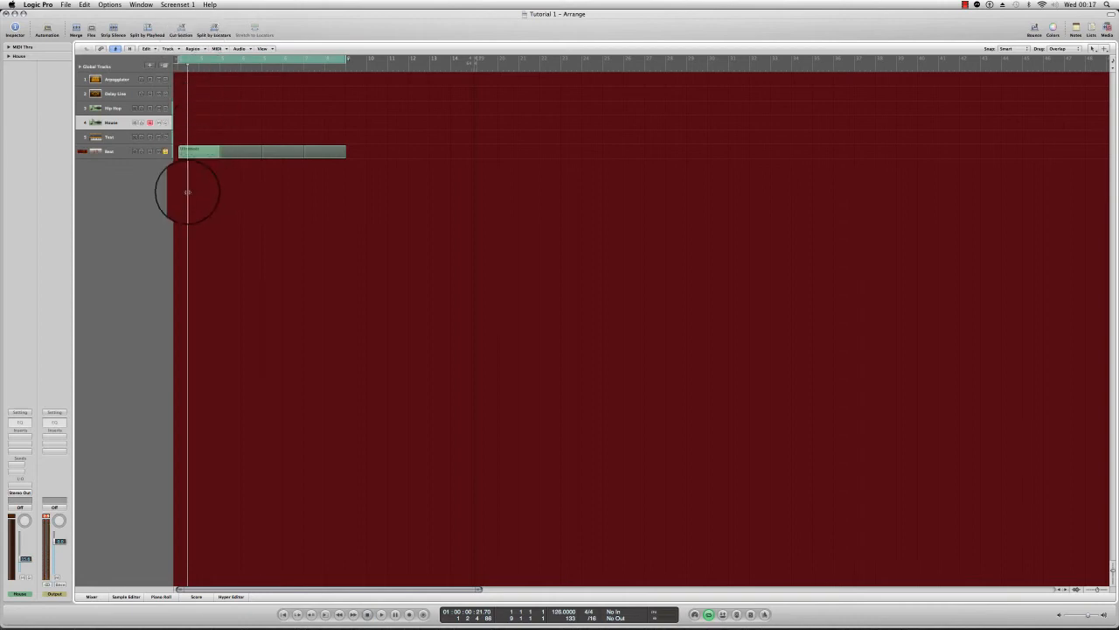
pyautogui.click(166, 155)
pyautogui.click(165, 152)
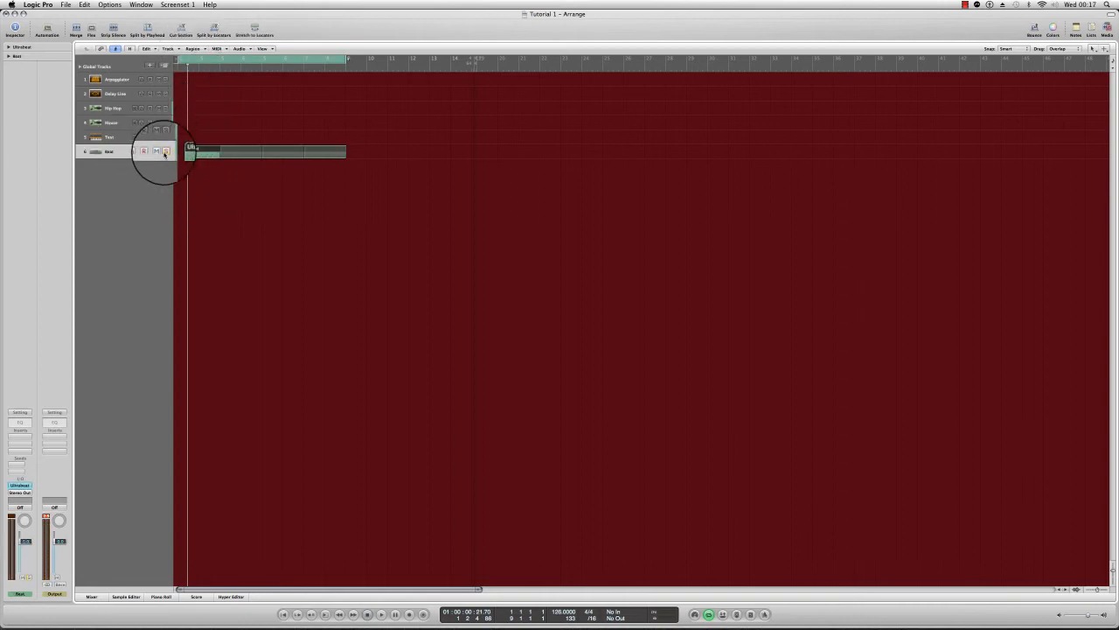
pyautogui.click(158, 152)
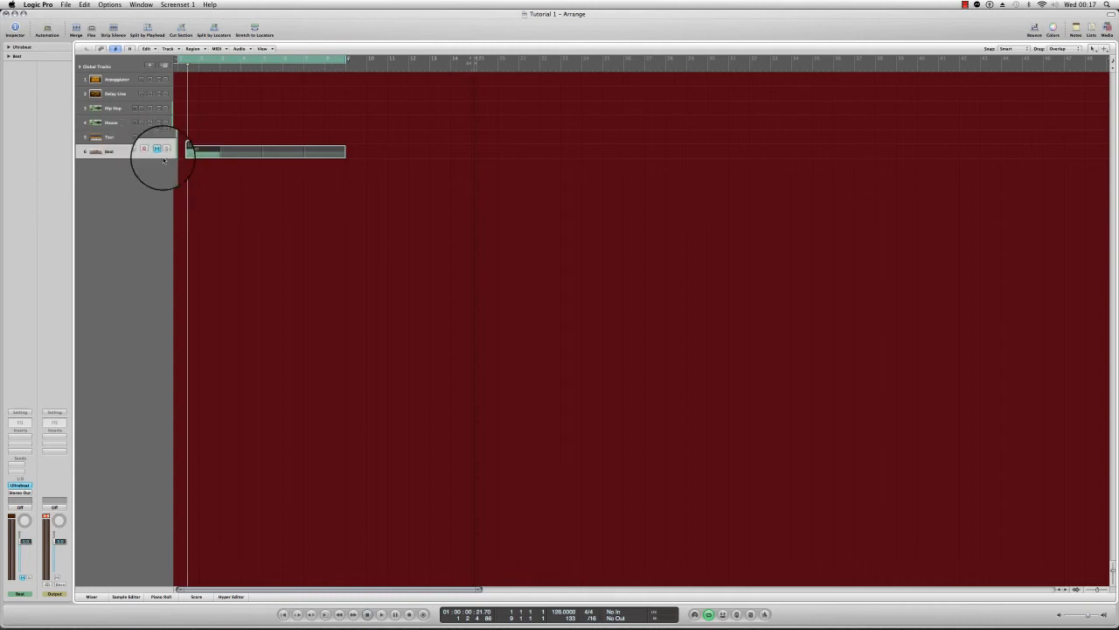
pyautogui.click(158, 152)
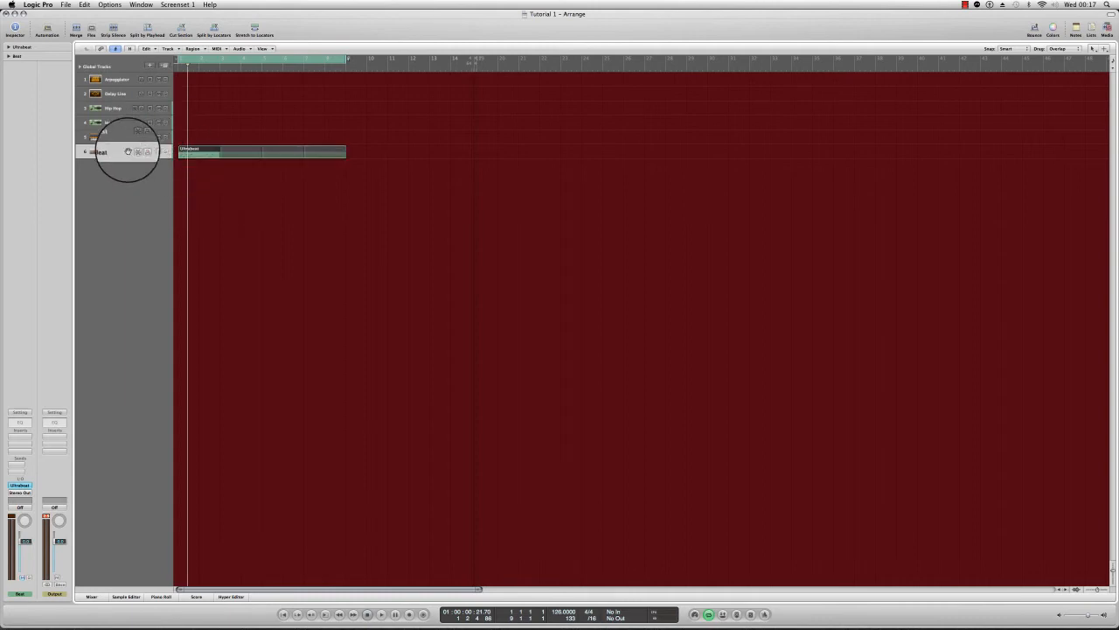
# Select the Ultrabeat region on the Beat track and solo it
pyautogui.click(204, 156)
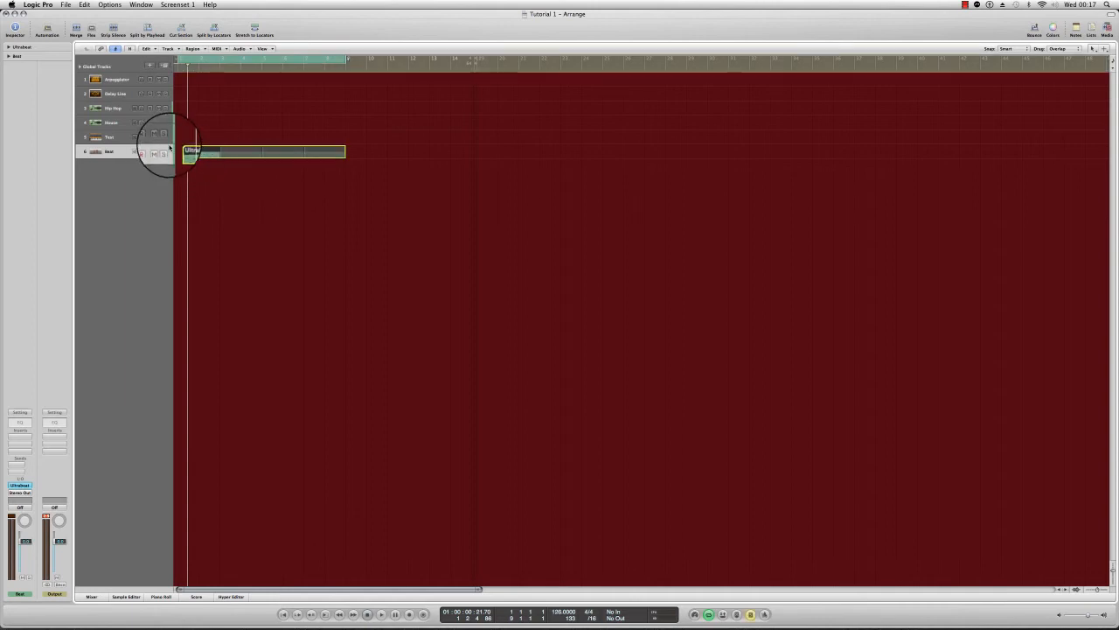
# Solo the tracks from Delay Line through Beat together, and turn off the Ultrabeat region's own solo
pyautogui.moveTo(164, 97); pyautogui.dragTo(166, 155)
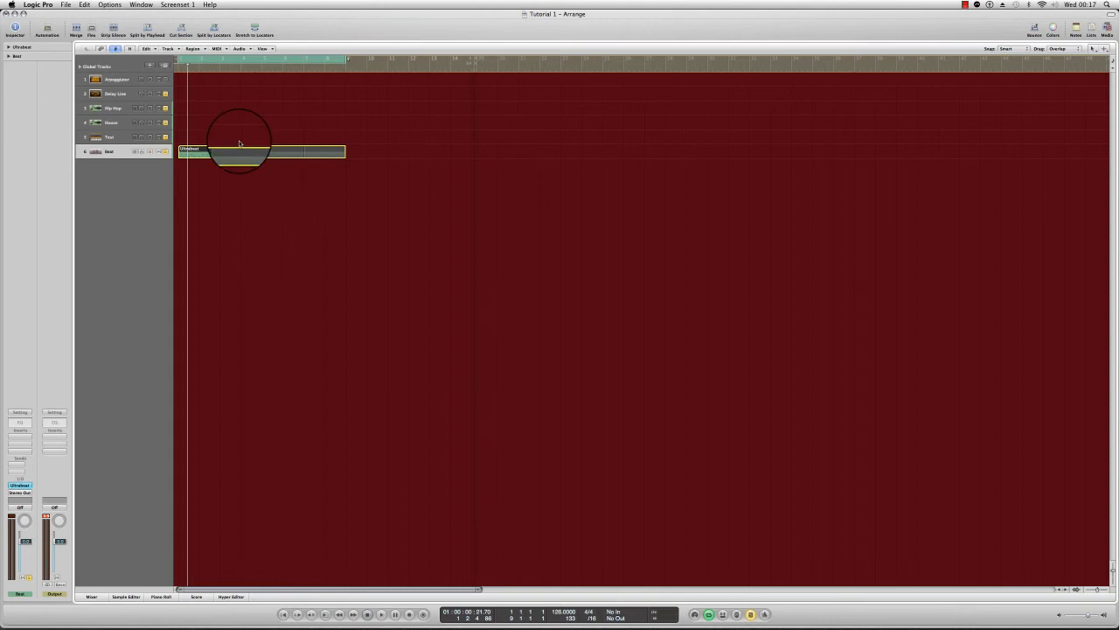
pyautogui.click(211, 178)
pyautogui.click(201, 154)
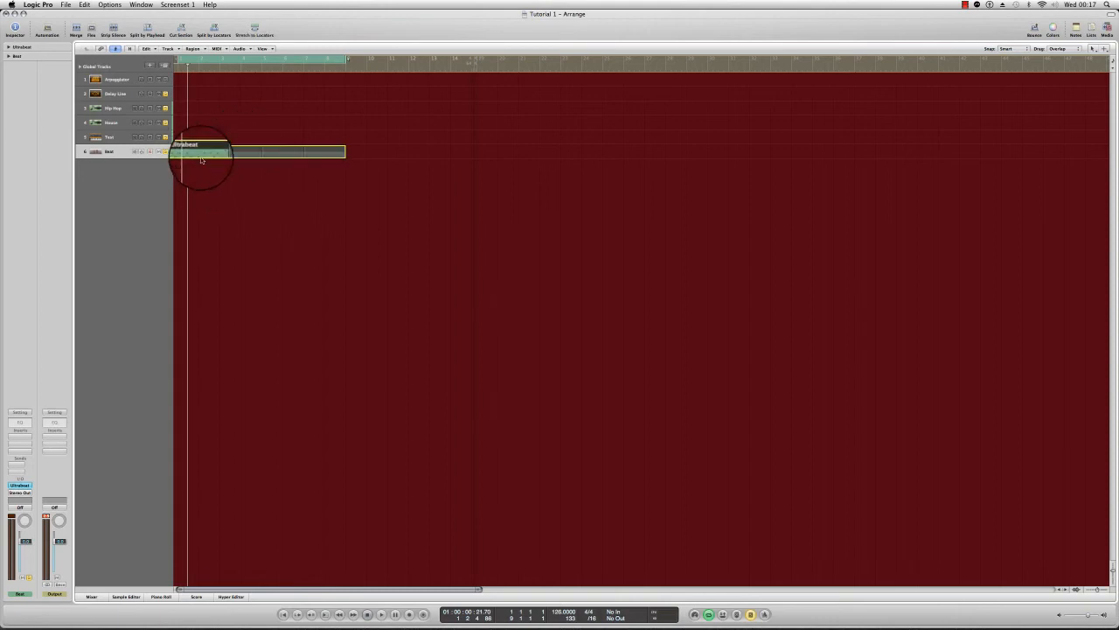
pyautogui.press('s')
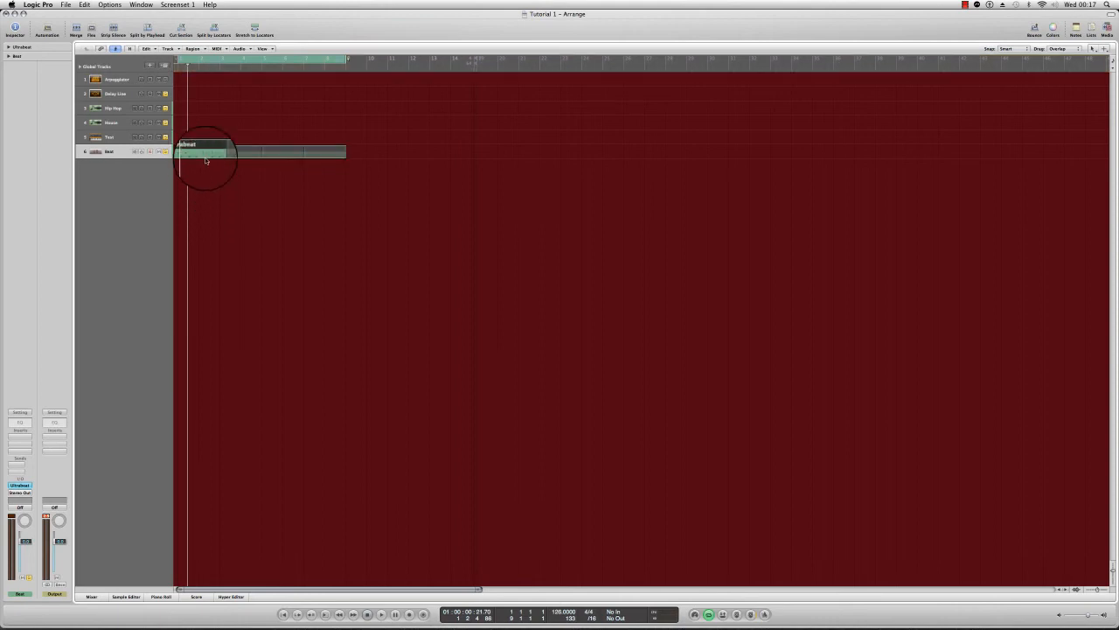
# Mute the Ultrabeat region and unmute it again
pyautogui.press('m')
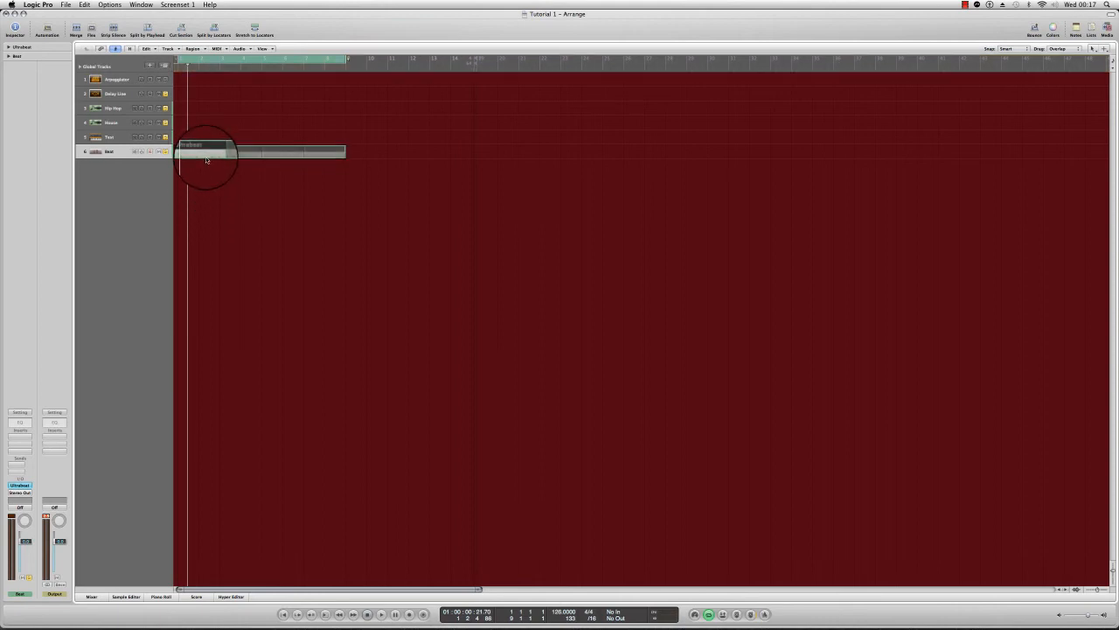
pyautogui.press('m')
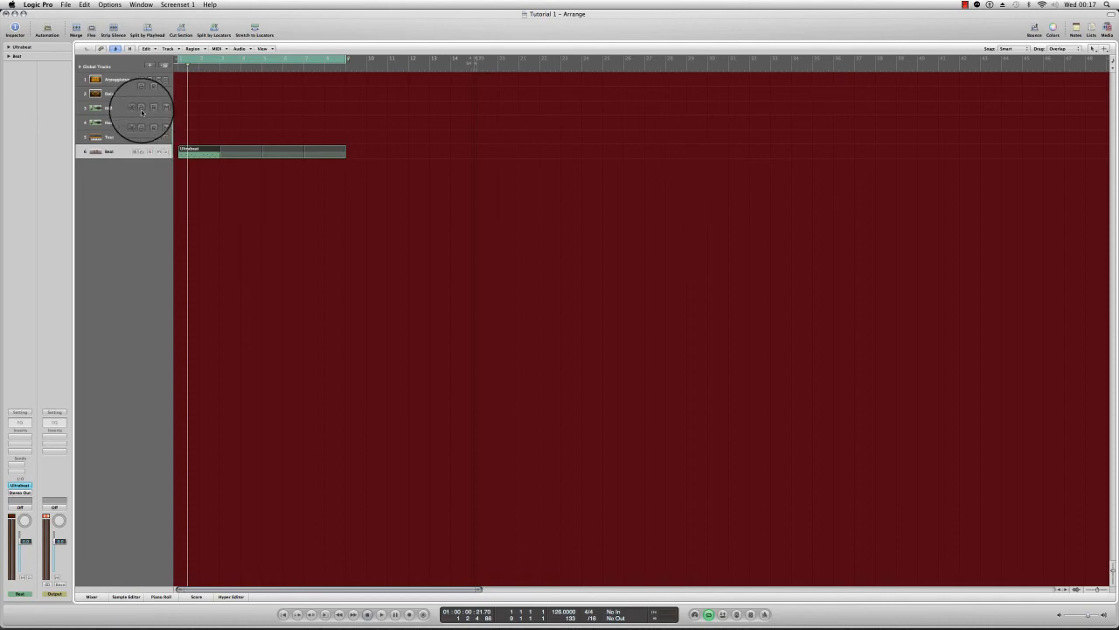
# Hide the Protect control from the track headers and show it again through the Beat track's header options
pyautogui.click(145, 153)
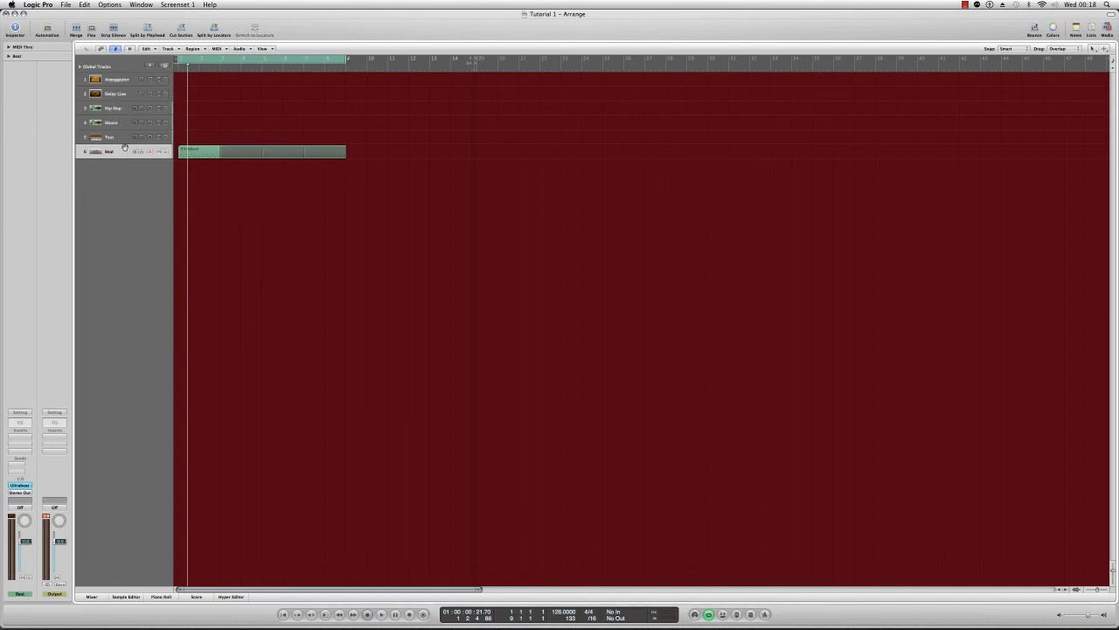
pyautogui.rightClick(120, 152)
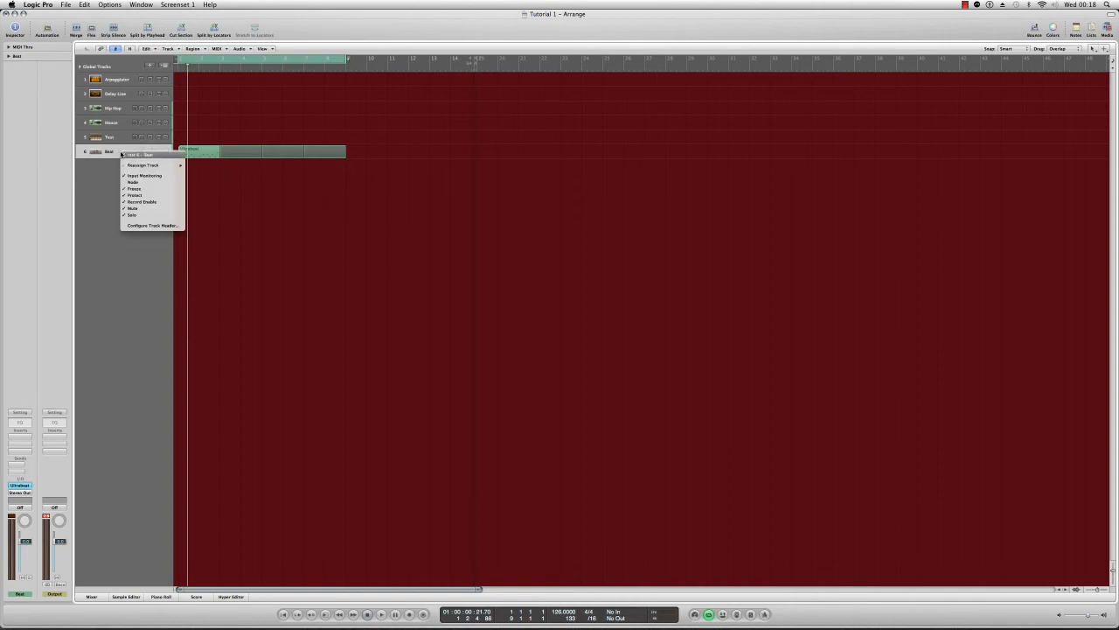
pyautogui.click(152, 198)
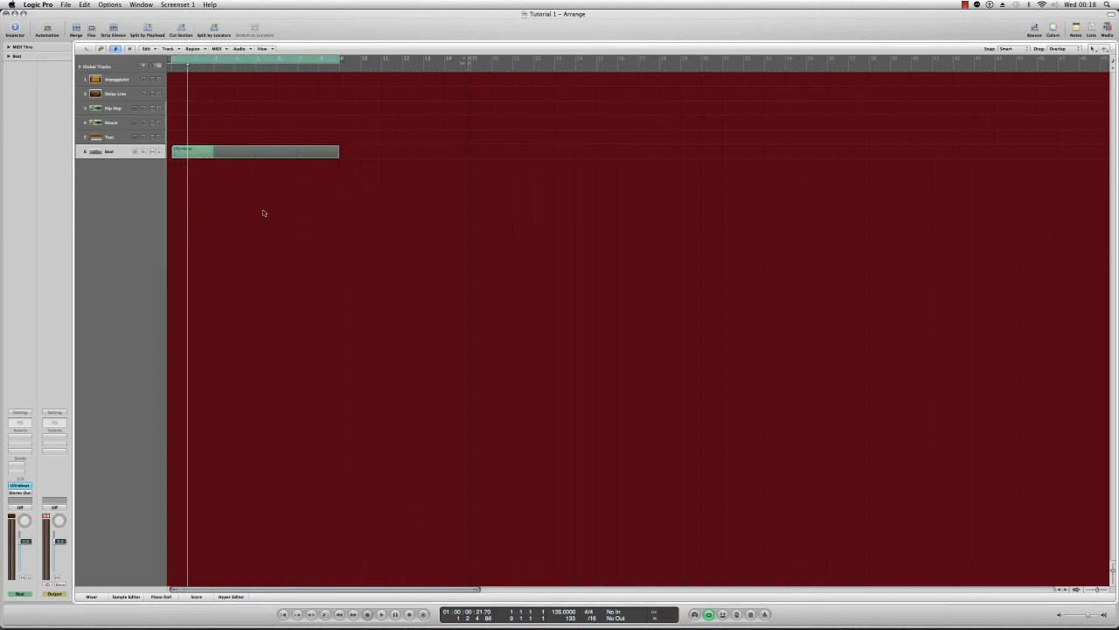
pyautogui.click(124, 138)
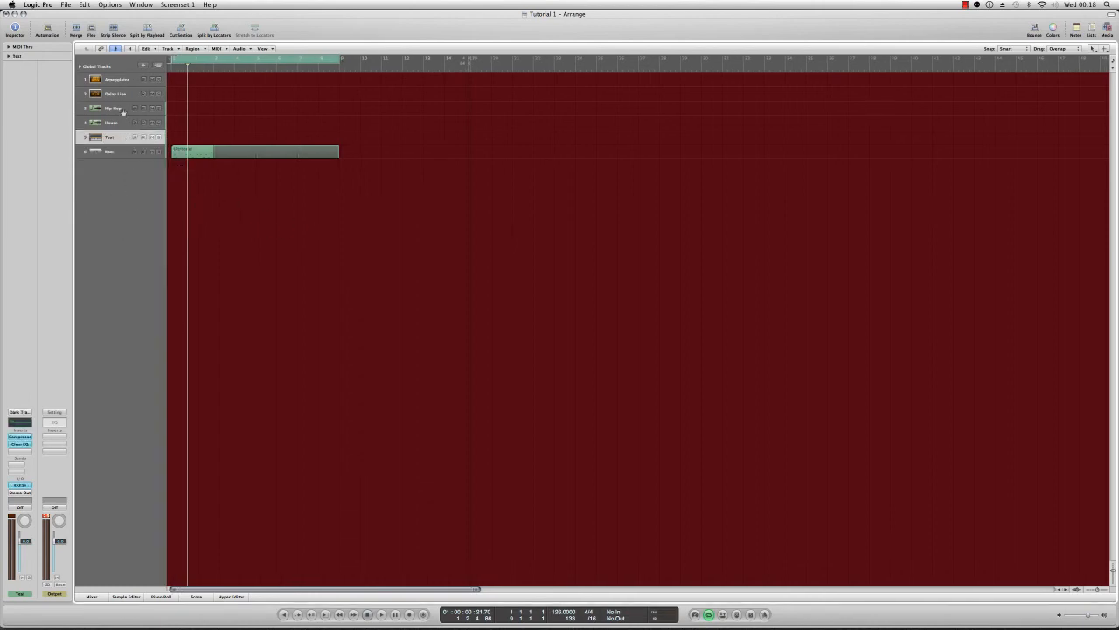
pyautogui.rightClick(118, 150)
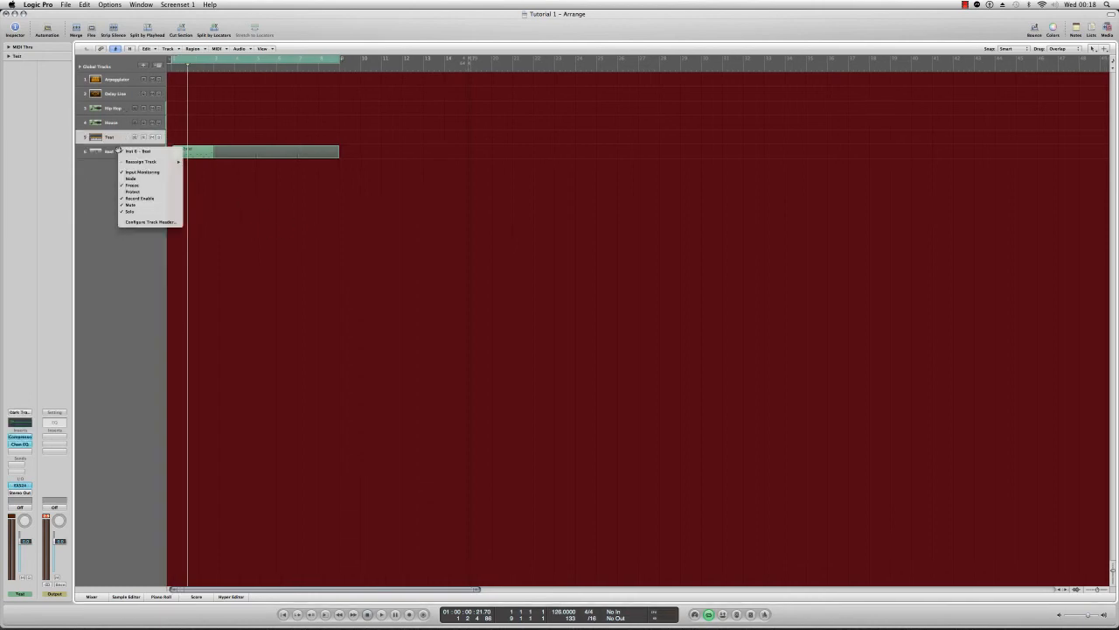
pyautogui.click(145, 190)
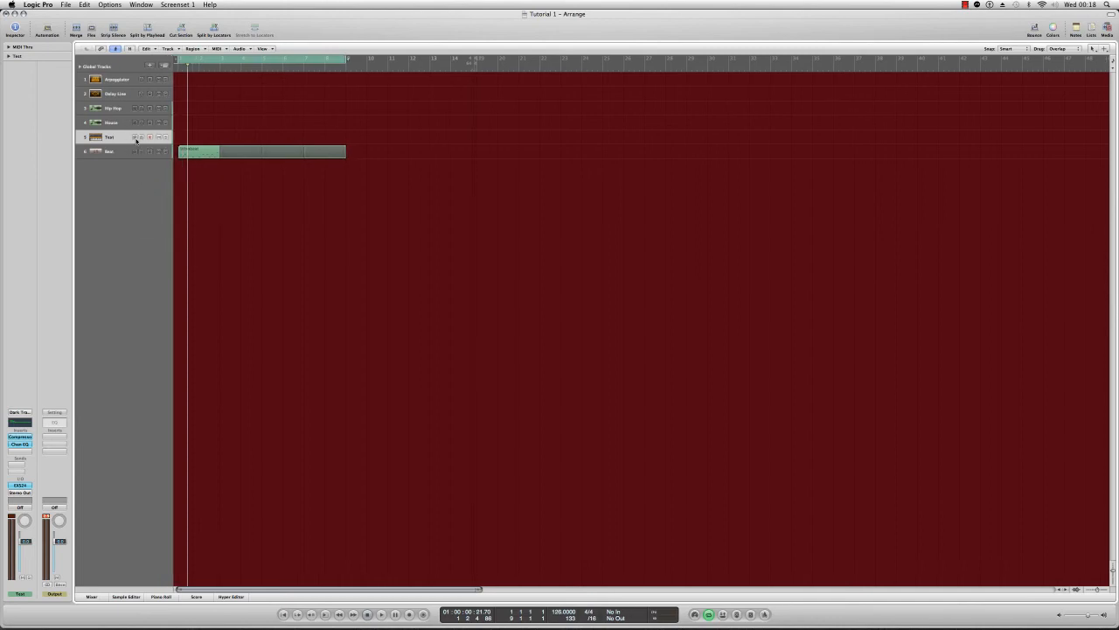
# Protect the Beat track, try to delete its Ultrabeat region, and turn the protection off again
pyautogui.click(213, 153)
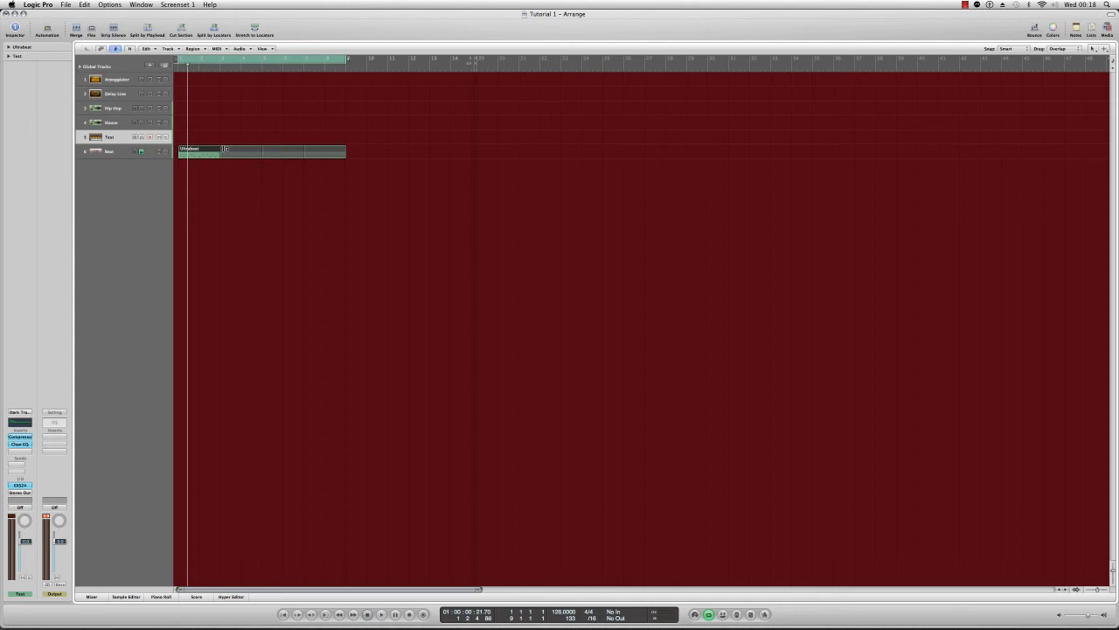
pyautogui.click(277, 230)
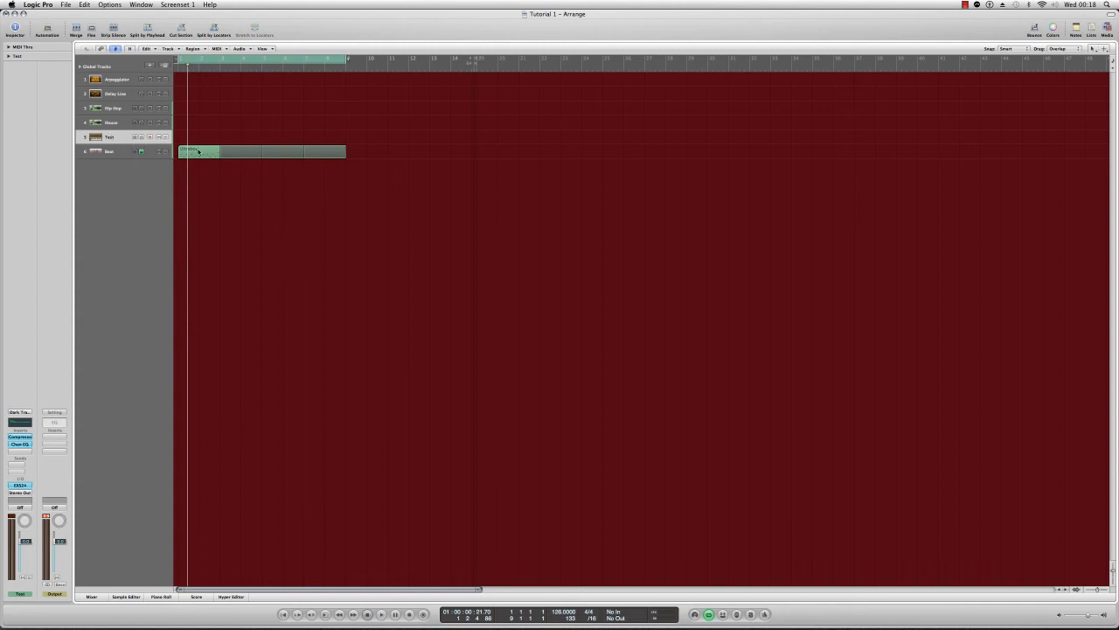
pyautogui.click(199, 152)
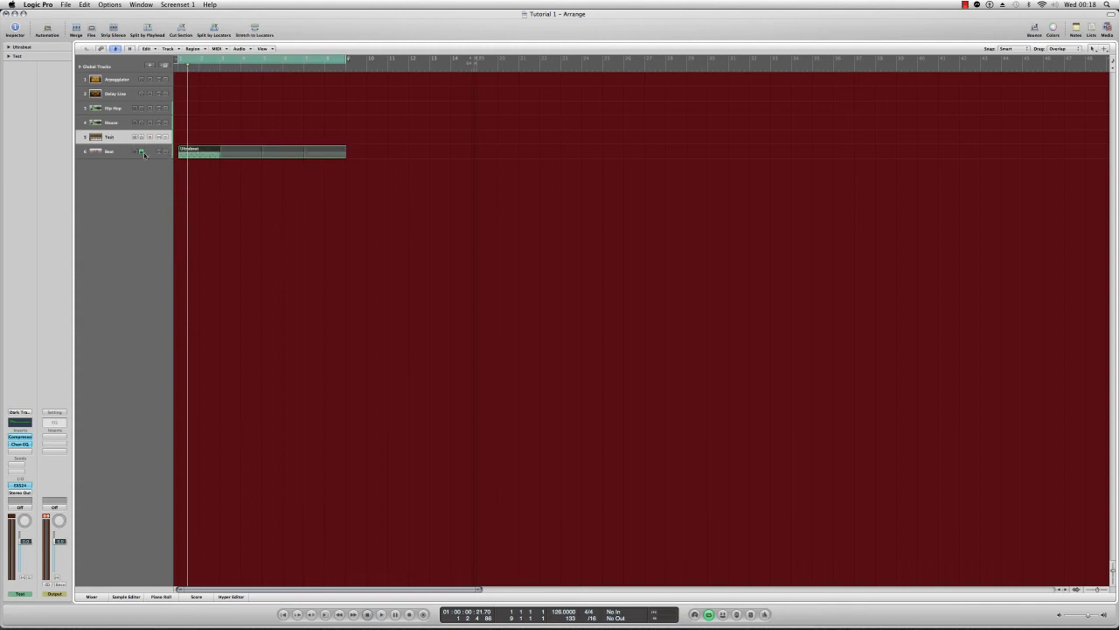
pyautogui.press('Delete')
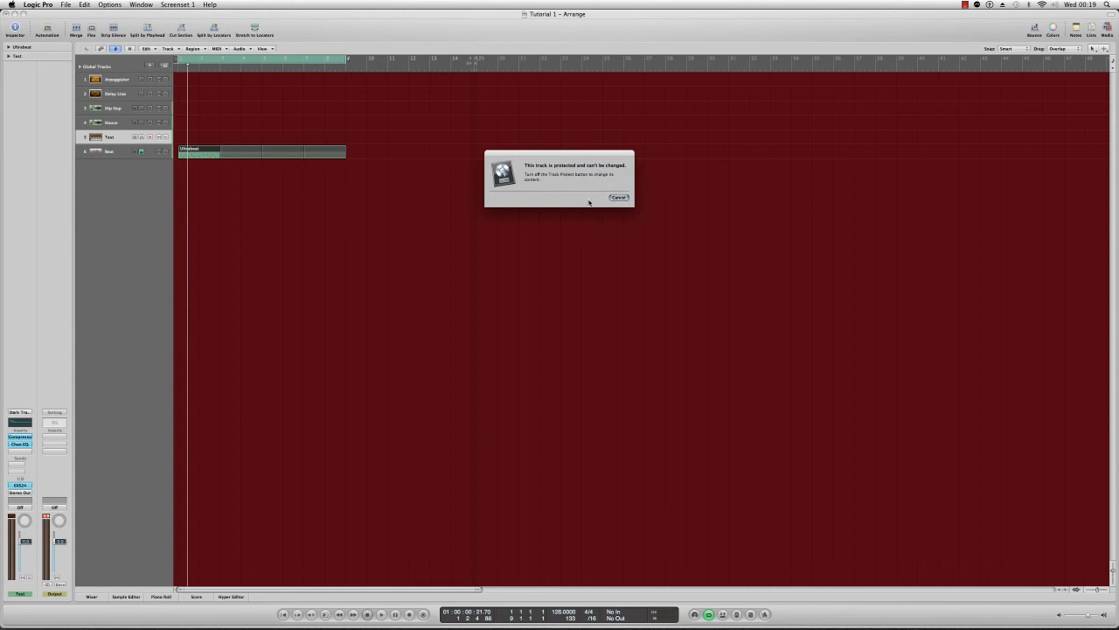
pyautogui.click(618, 198)
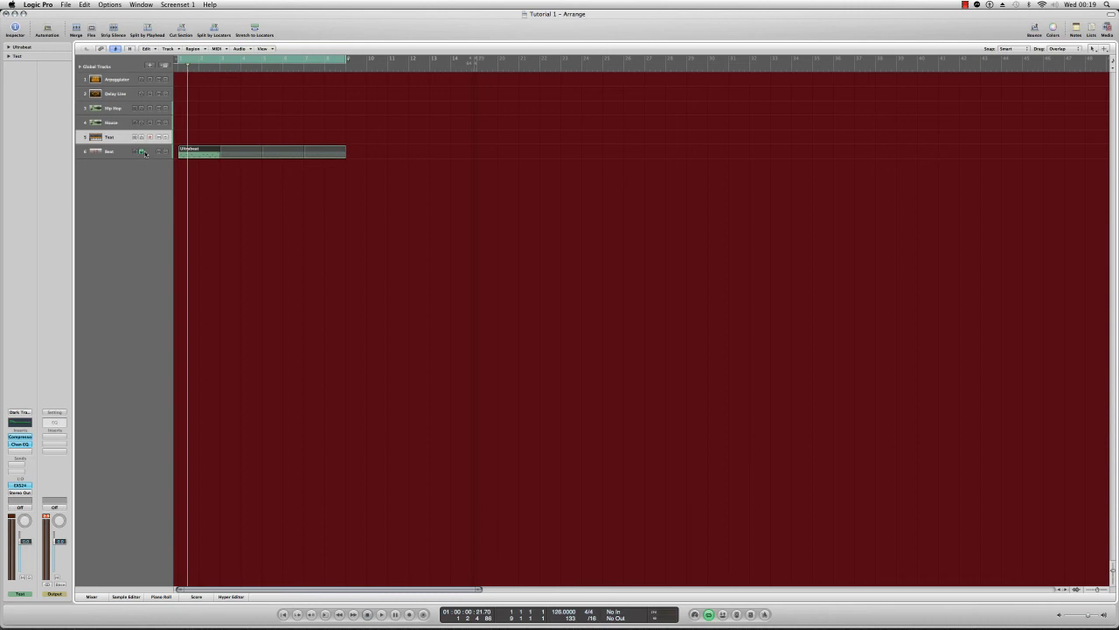
pyautogui.click(274, 205)
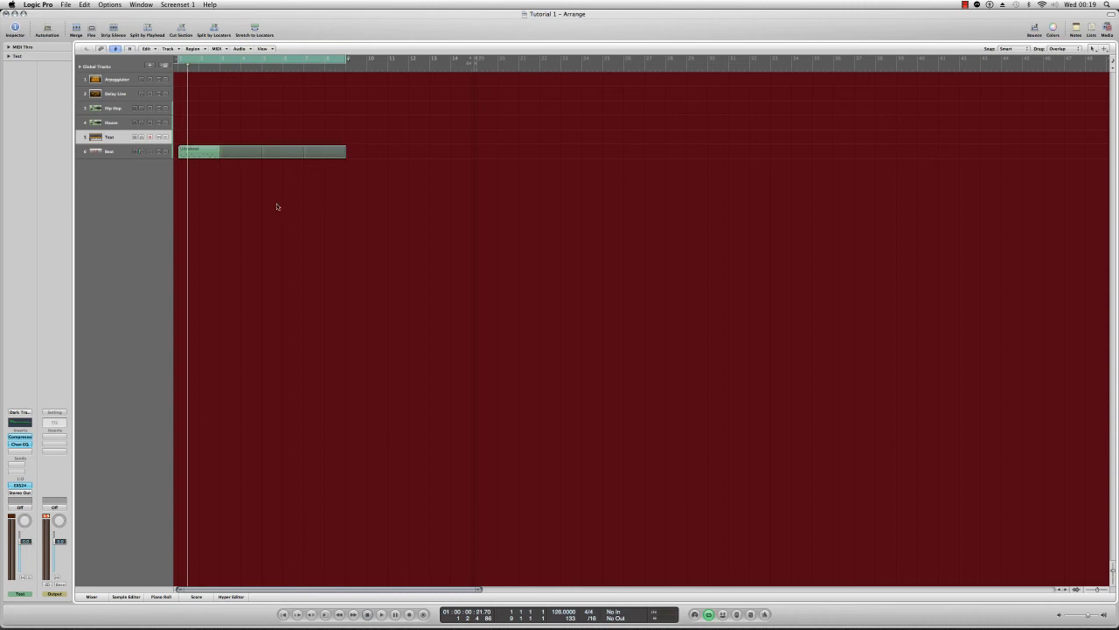